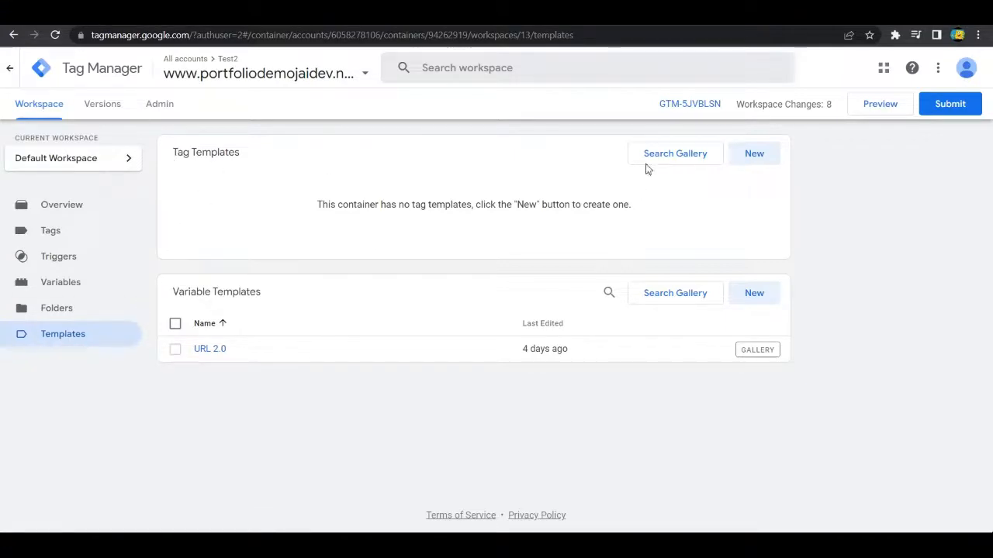
Step: Create a new tag template and name it Facebook Pixel
click(754, 155)
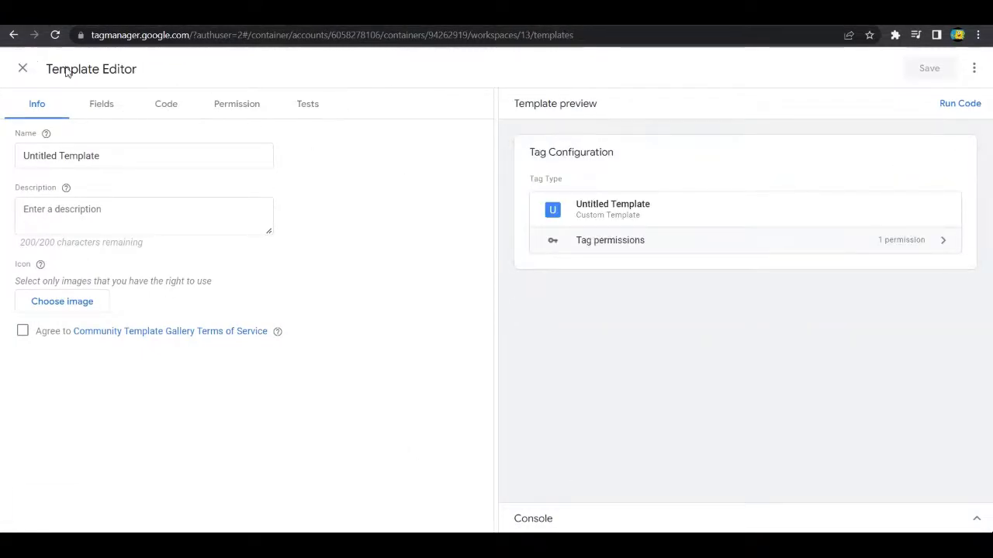
click(111, 153)
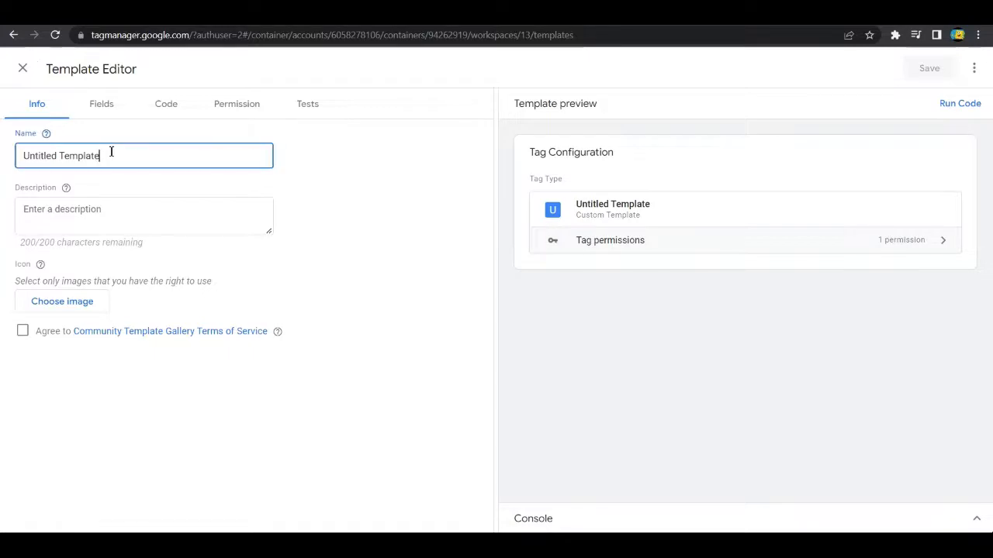
triple_click(76, 160)
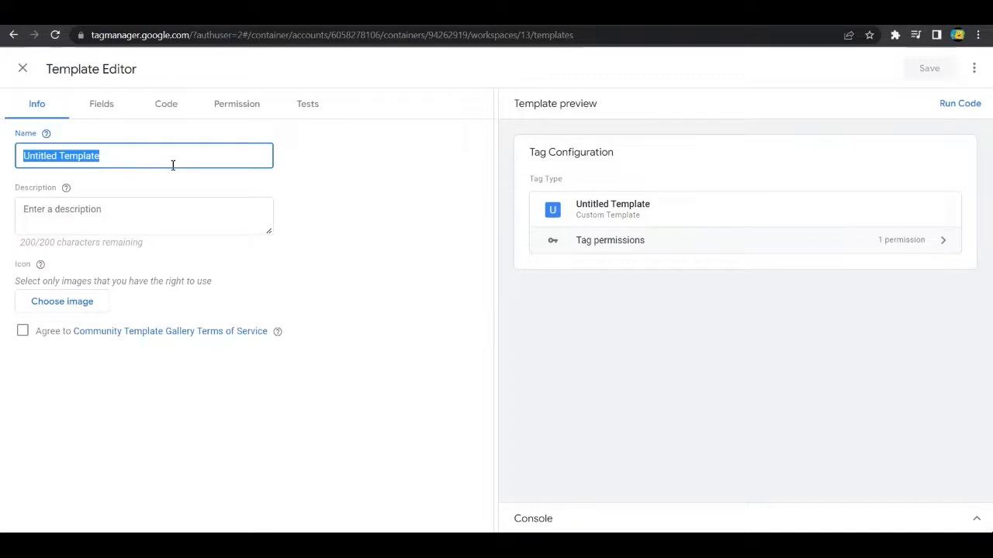
text(F)
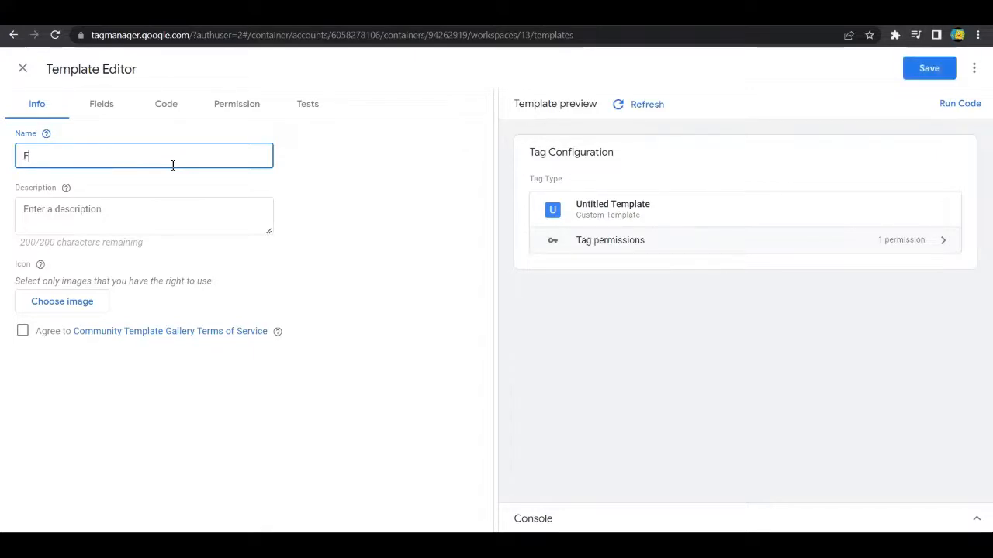
text(aeebook )
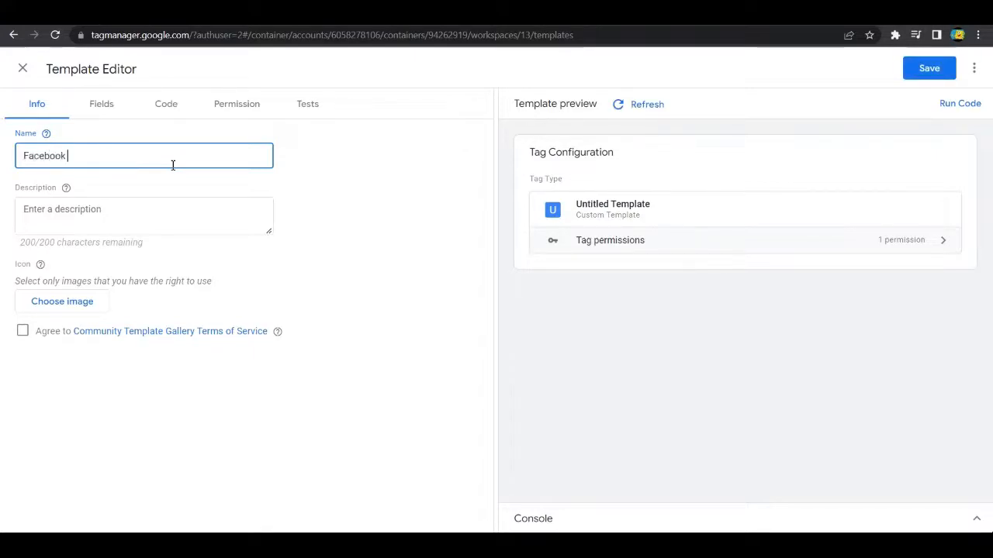
text(Pixel)
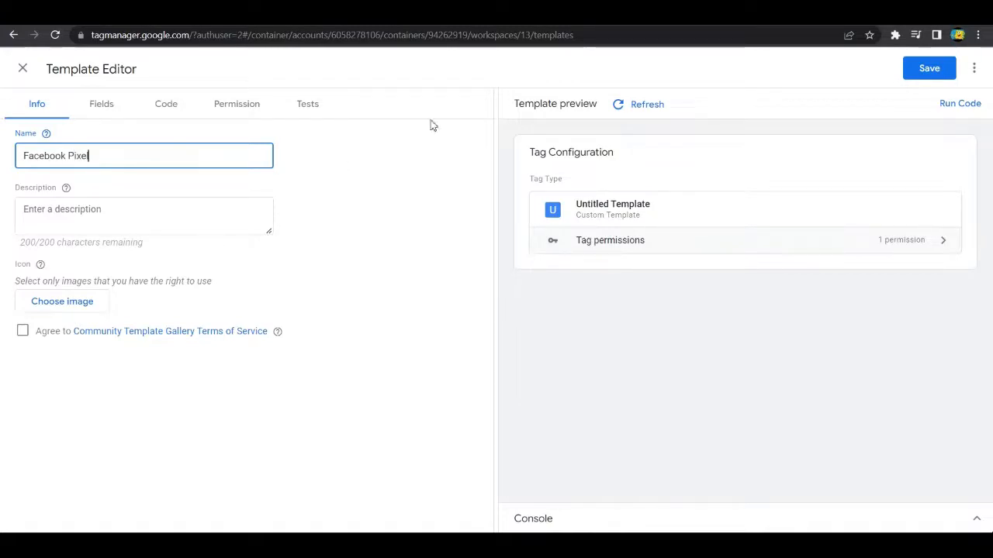
click(542, 129)
Step: Show the template's advanced settings and set the brand name to "Facebook (unofficial)"
click(974, 68)
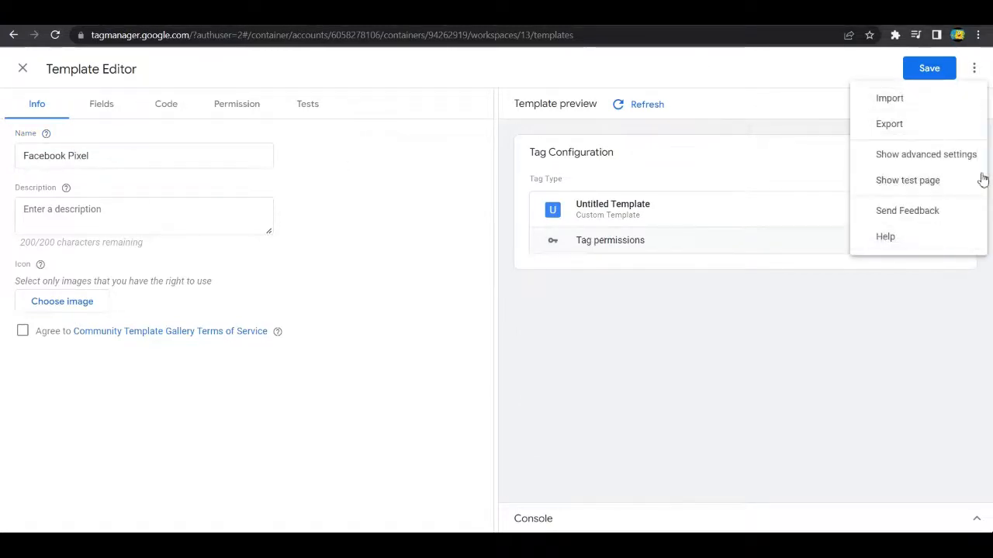
click(961, 155)
click(182, 246)
triple_click(144, 255)
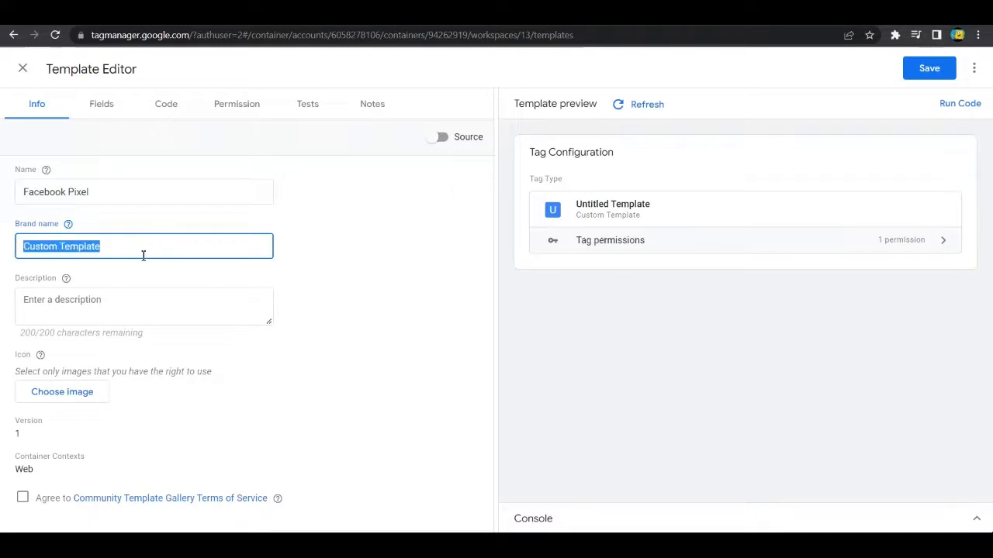
text(Facebook (unofficial)
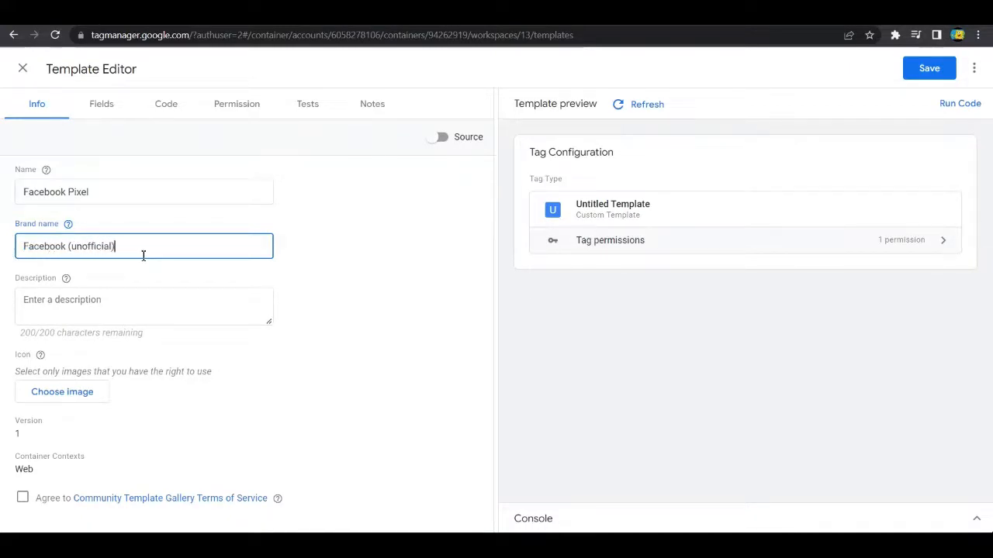
Step: Enter "Facebook pixel template" as the template's description
click(106, 305)
click(66, 280)
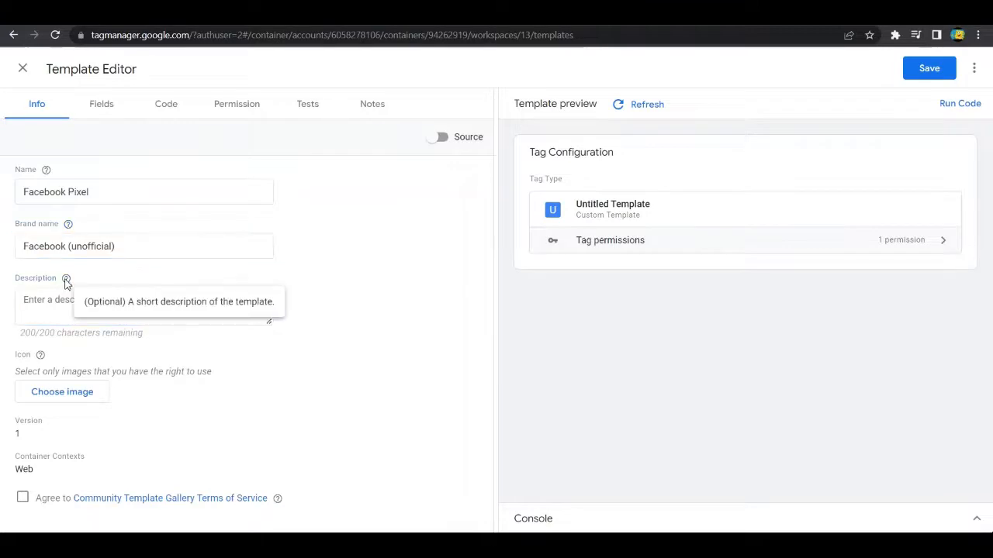
click(194, 307)
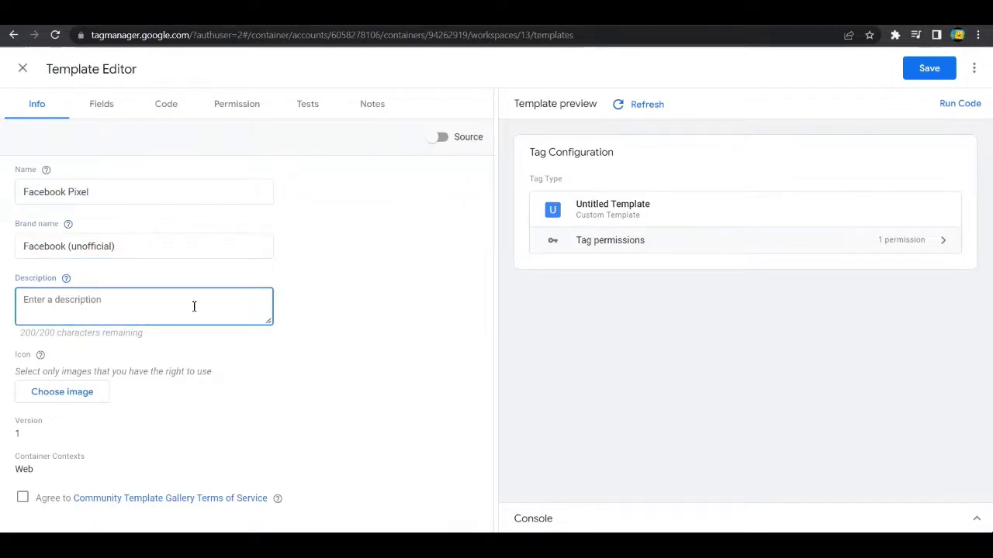
text(Facebook pixel template)
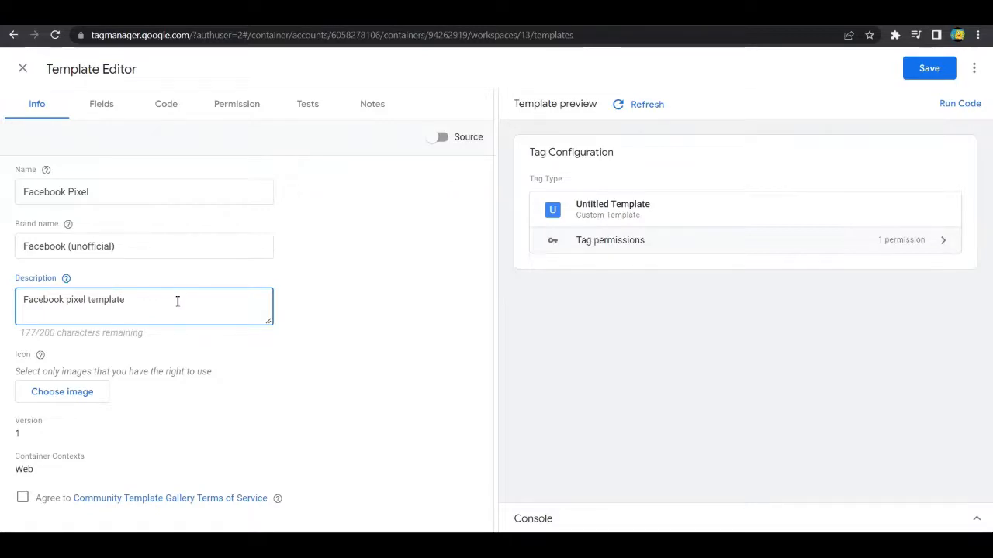
Step: Agree to the Community Template Gallery Terms of Service and capitalize the word "Template" in the template's description
click(40, 355)
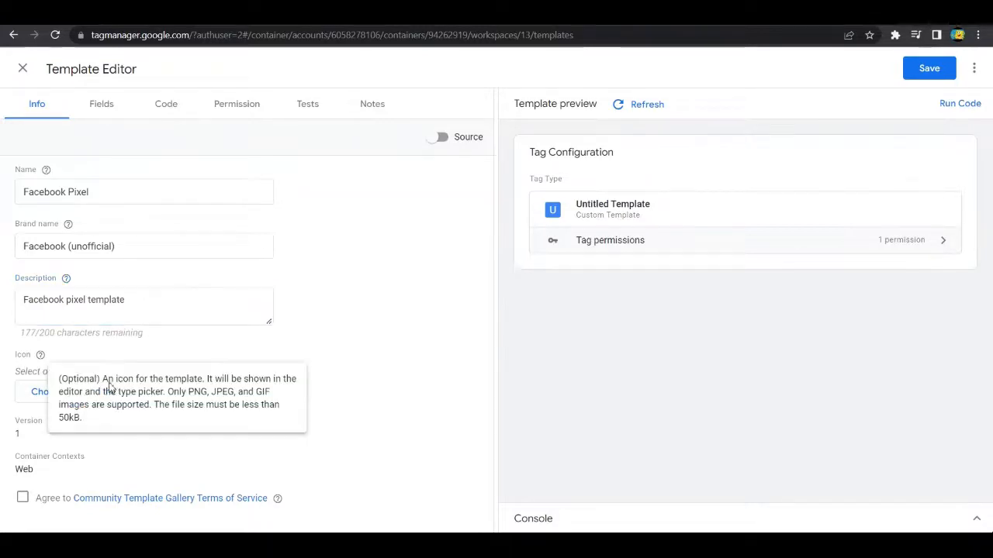
click(358, 385)
click(23, 498)
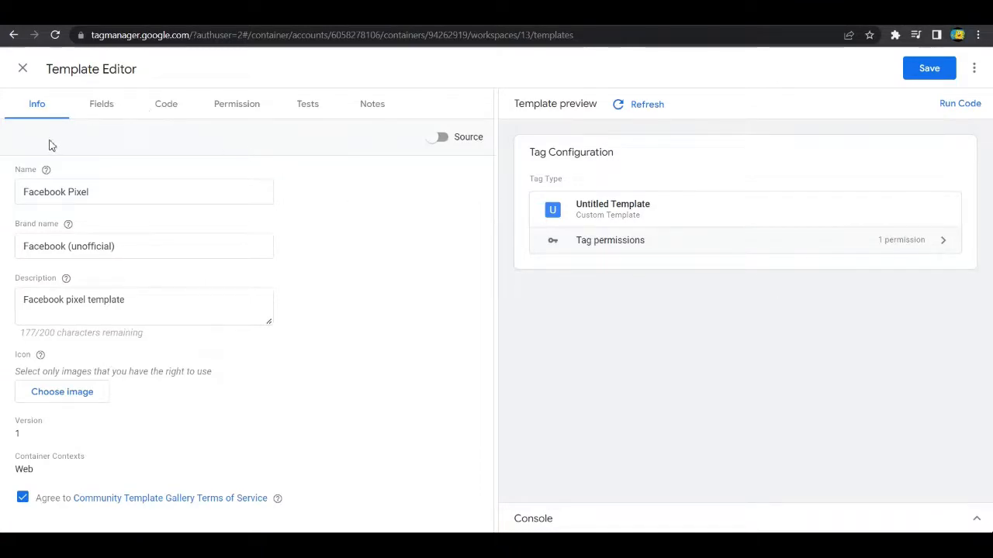
click(106, 109)
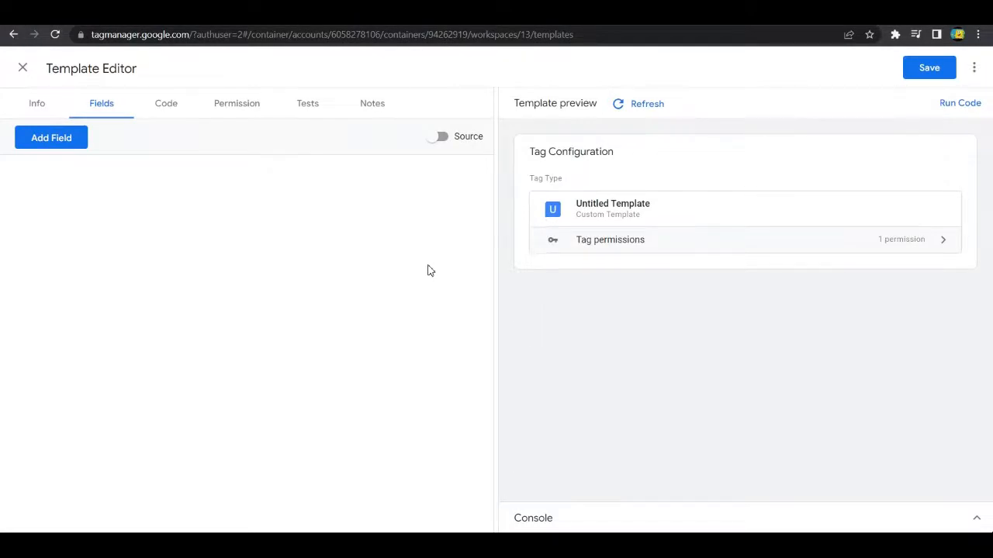
click(26, 106)
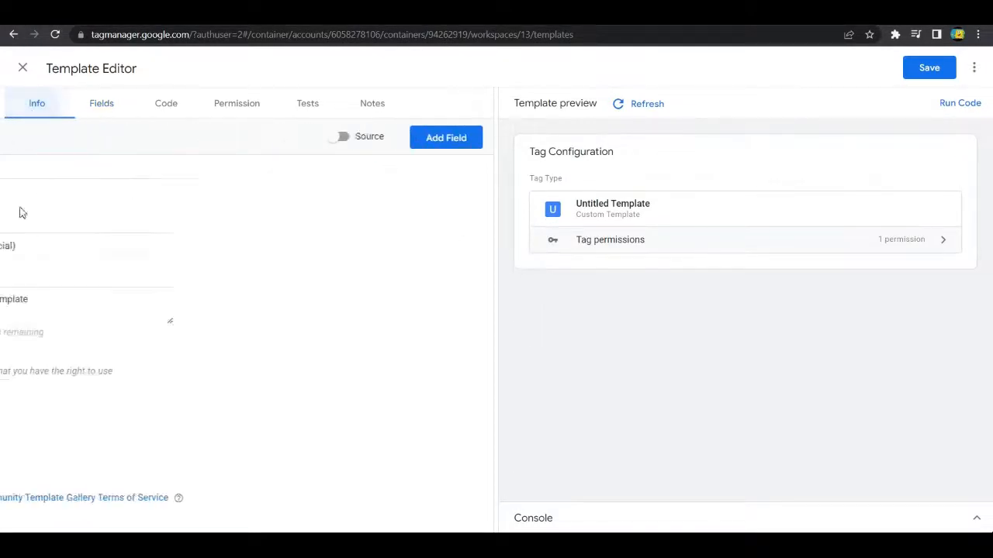
click(96, 106)
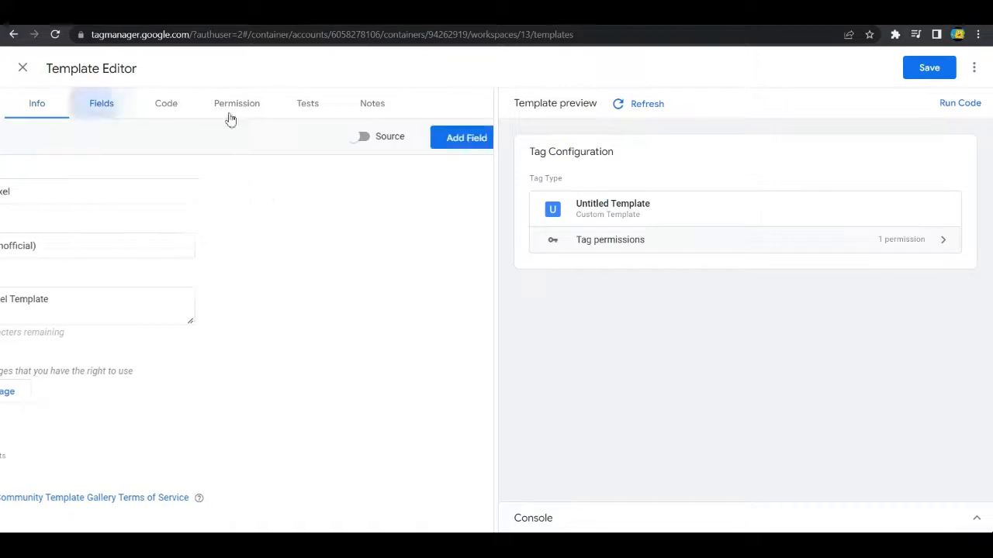
Step: Refresh the template preview and start adding a field to the template
click(649, 107)
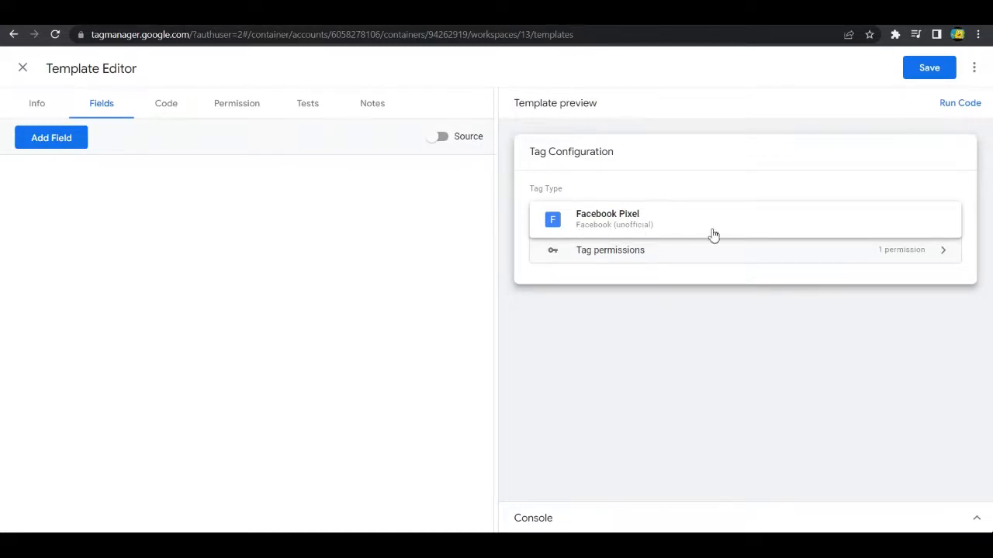
click(46, 140)
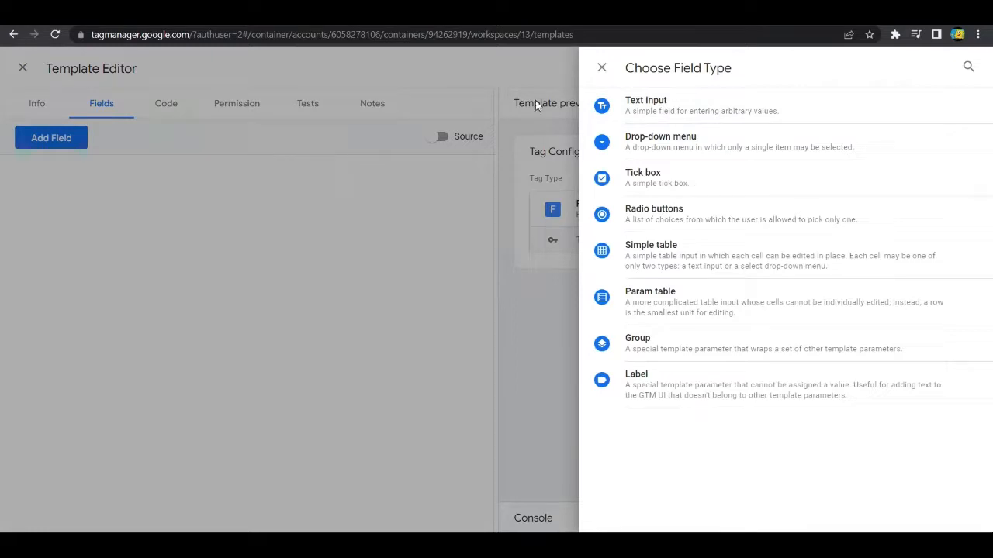
Step: Examine the configuration fields of the Google Analytics GA4 Configuration tag in the container's tag list
click(582, 16)
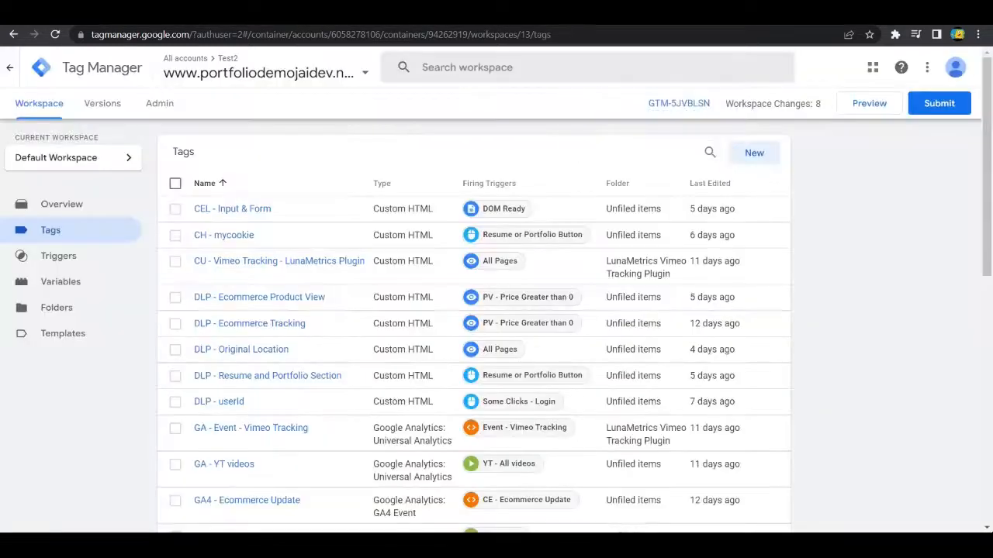
scroll(370, 299, down, 6)
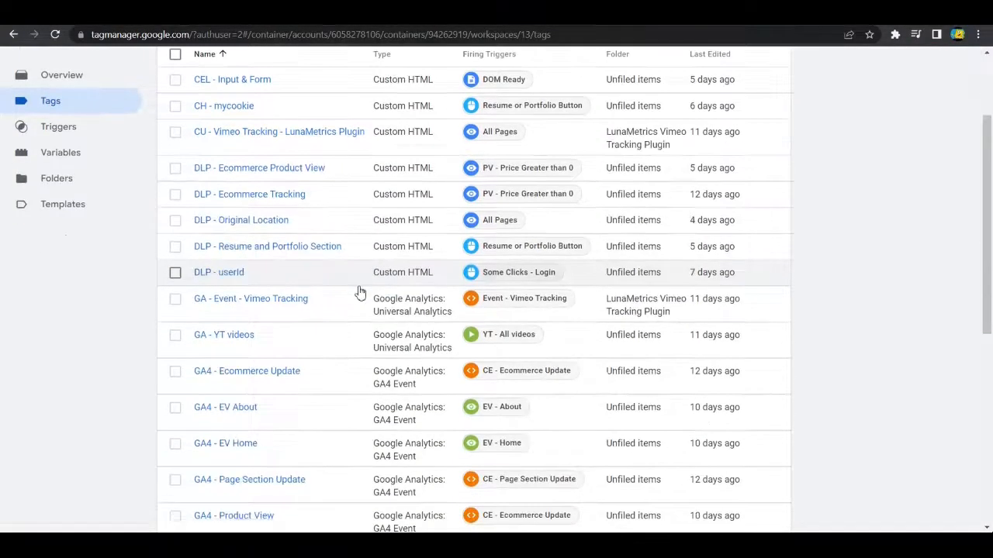
scroll(259, 322, down, 2)
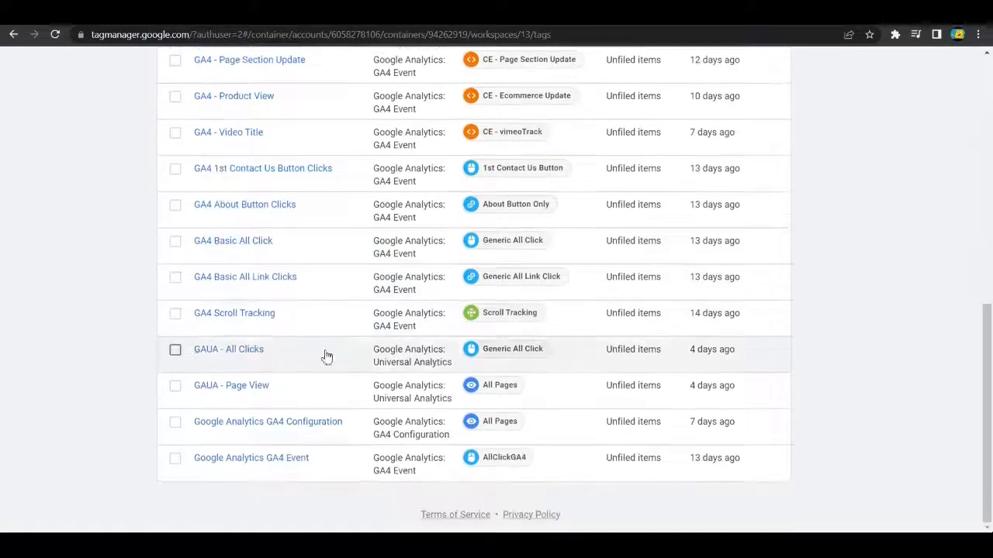
click(263, 428)
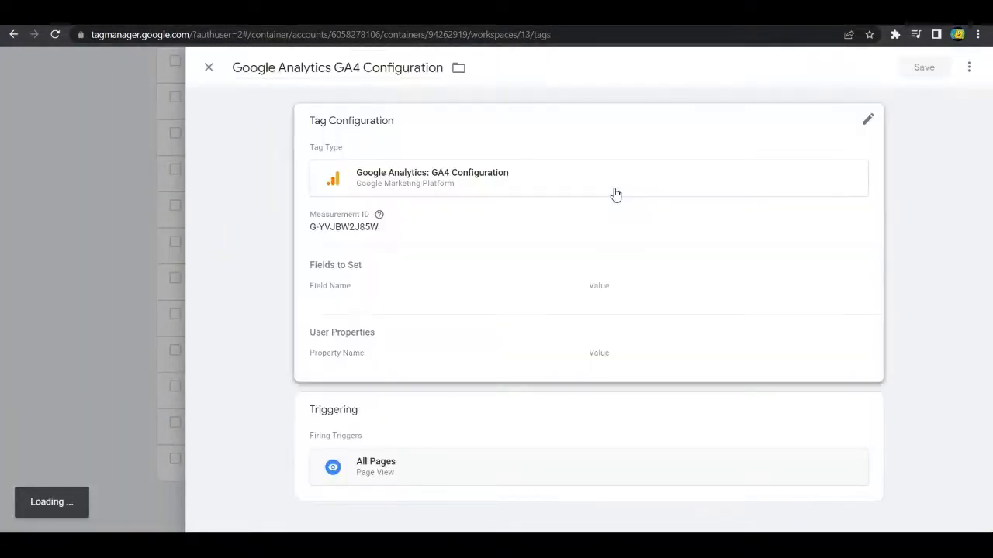
click(868, 120)
scroll(482, 350, down, 2)
scroll(559, 284, up, 2)
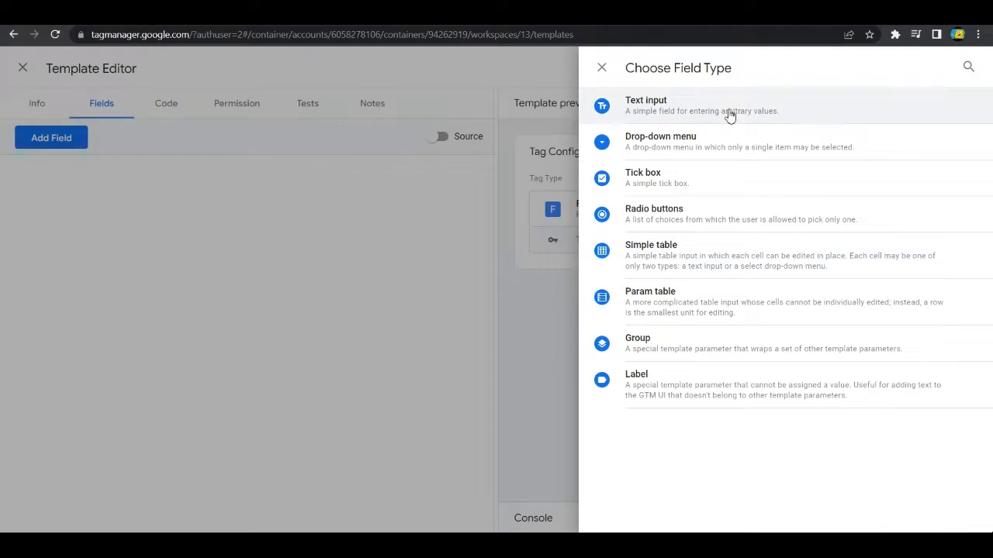
Step: Add a text input field named pixelId with the display name "Facebook Pixel ID"
click(729, 114)
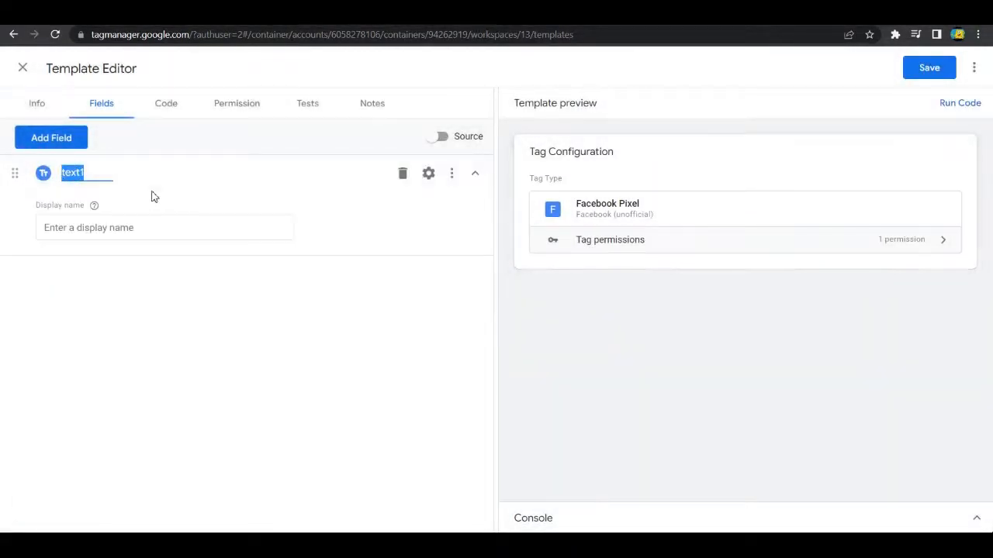
text(pixelId)
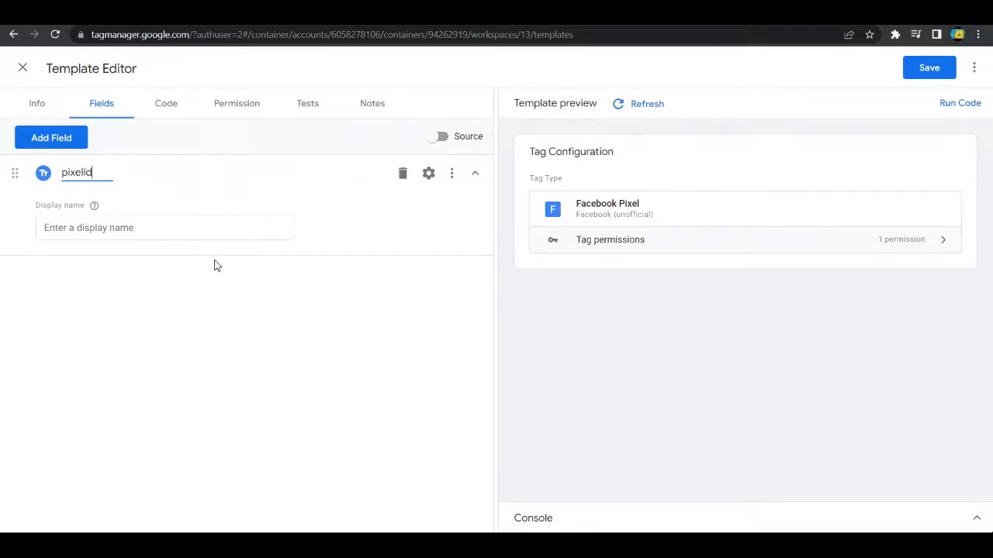
click(144, 233)
text(Face)
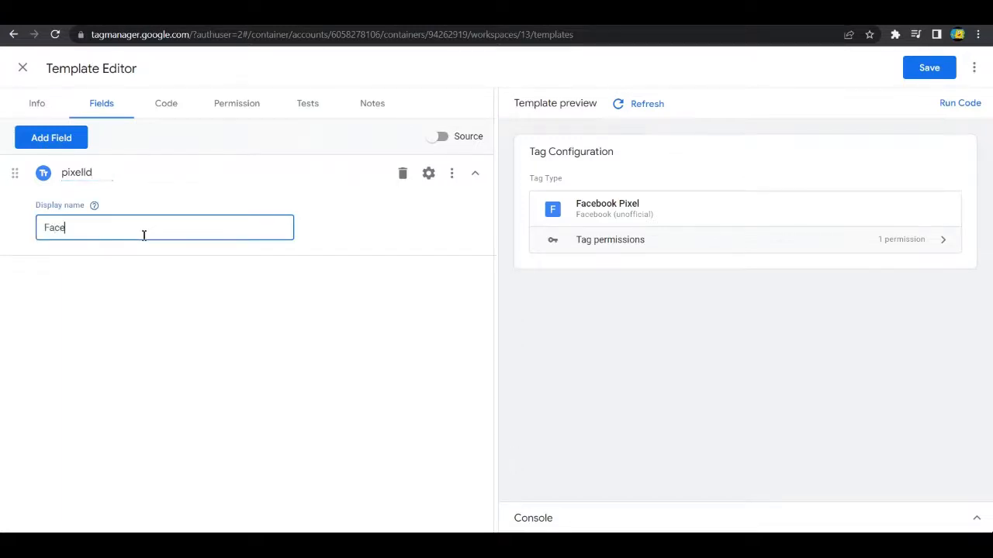
text(book Pixel ID)
click(452, 176)
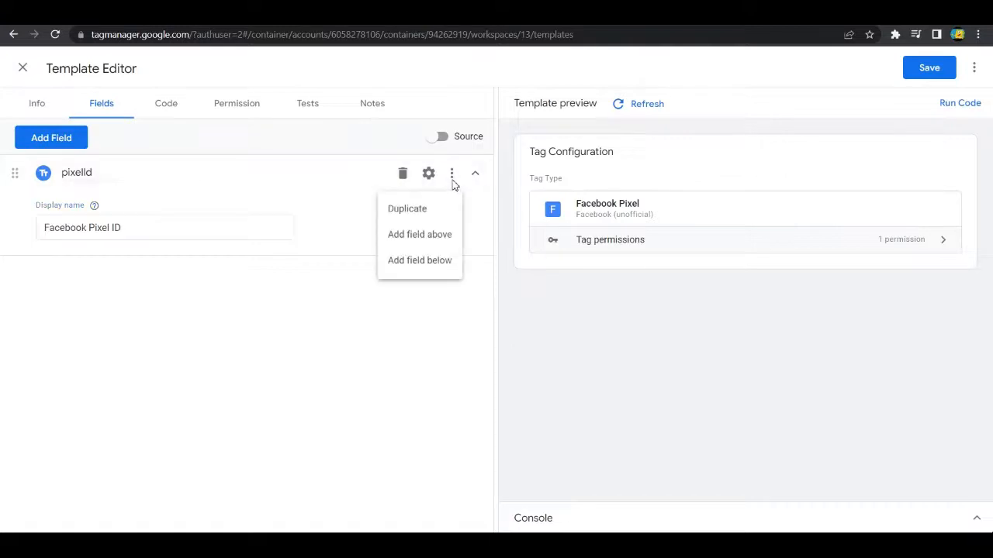
click(435, 180)
click(434, 181)
click(602, 67)
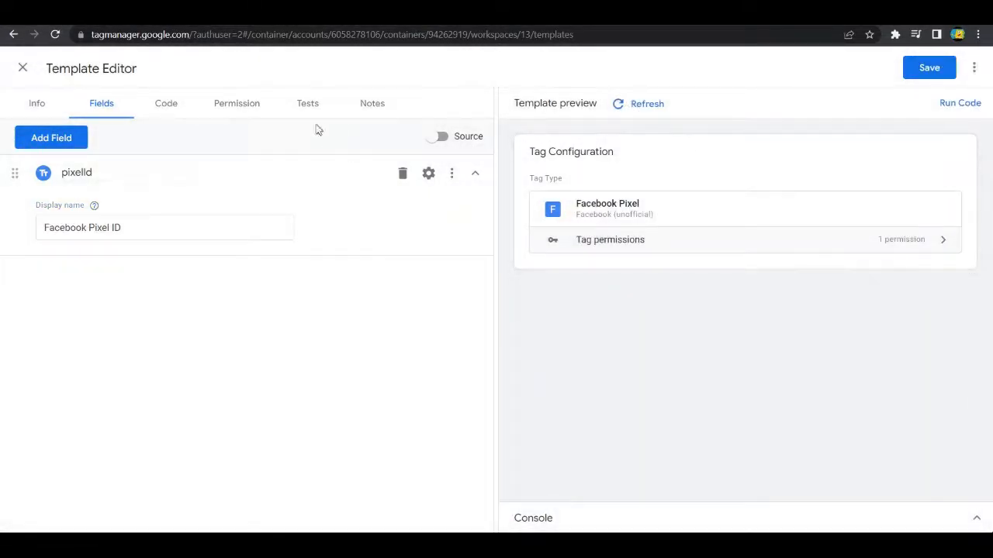
click(208, 234)
click(271, 193)
Step: Enable the Always in summary, Validation rules and Value hint options in the pixelId field's configuration
click(431, 182)
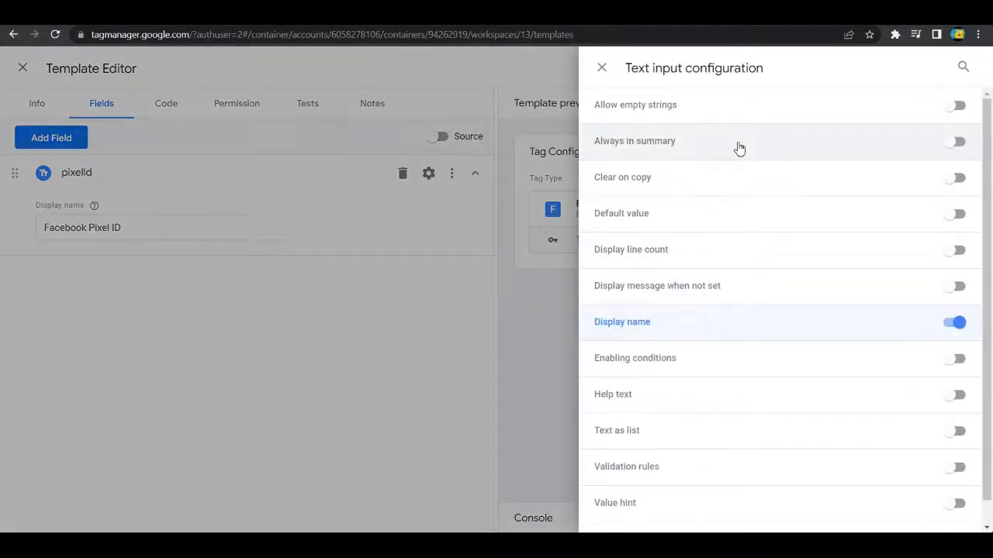
click(953, 145)
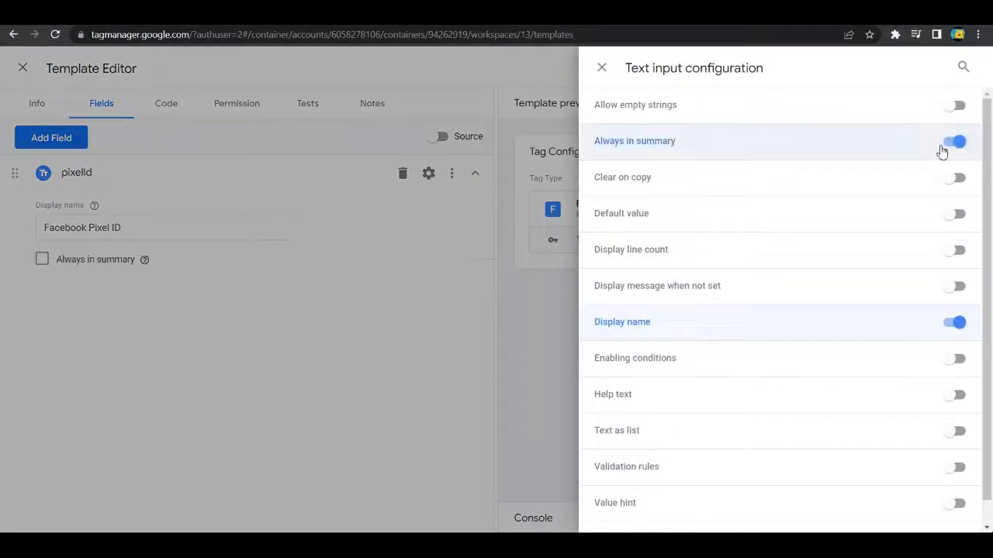
scroll(880, 262, down, 1)
click(956, 441)
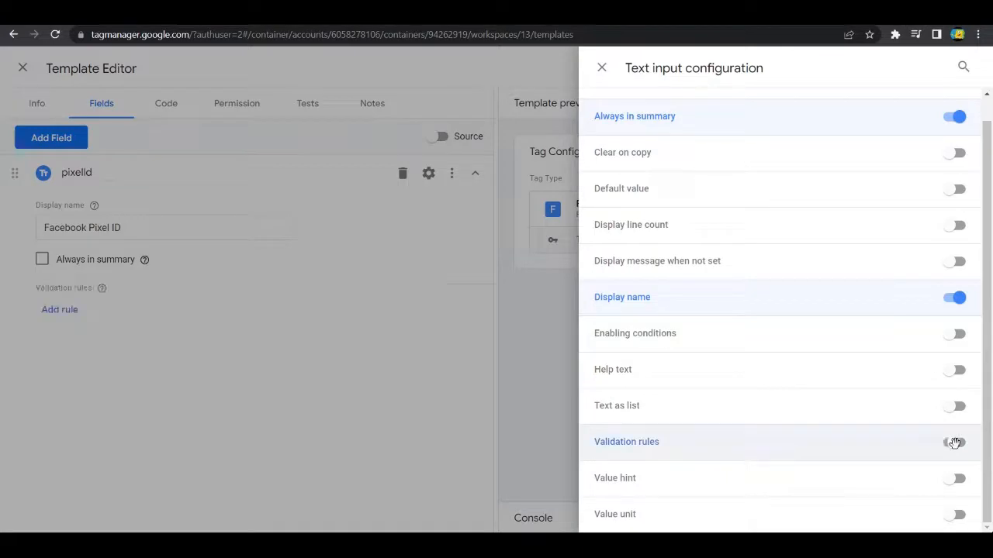
click(951, 478)
click(282, 379)
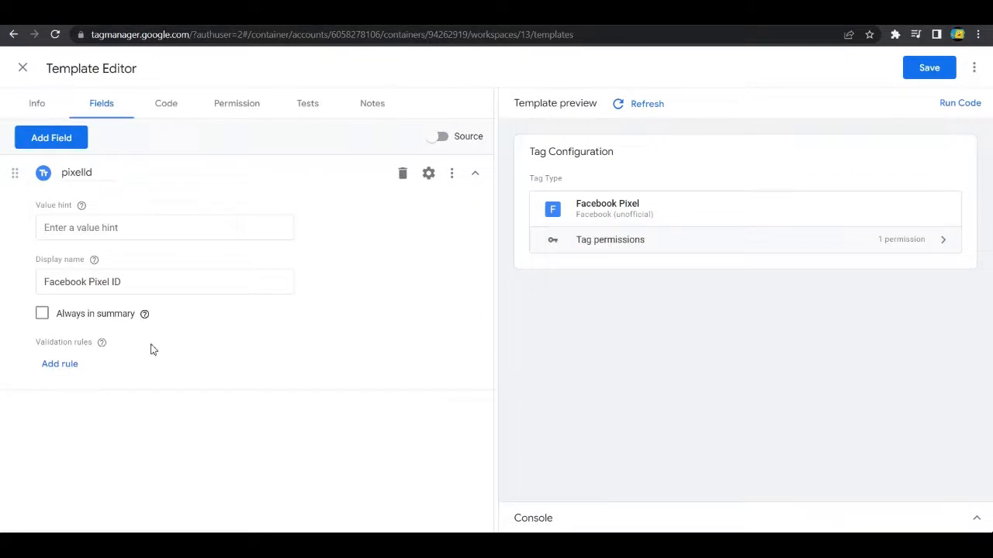
Step: Set the pixelId field to always appear in summary and add a validation rule requiring the value to be an integer
click(42, 313)
click(57, 365)
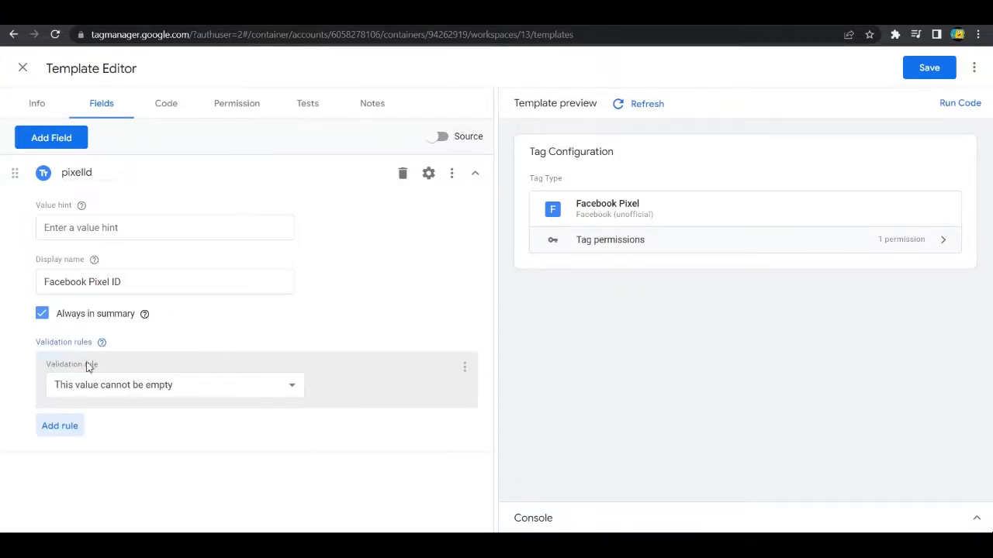
click(249, 384)
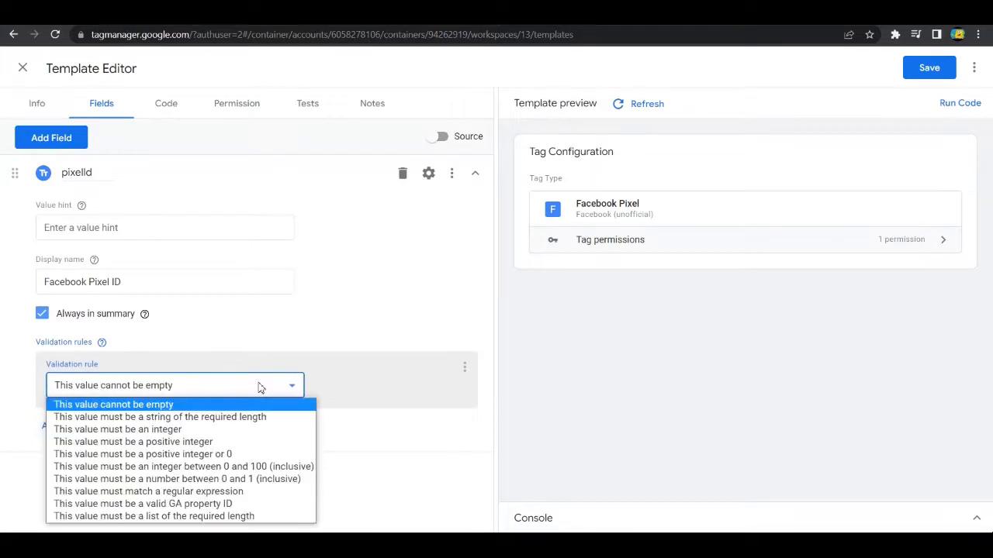
click(204, 429)
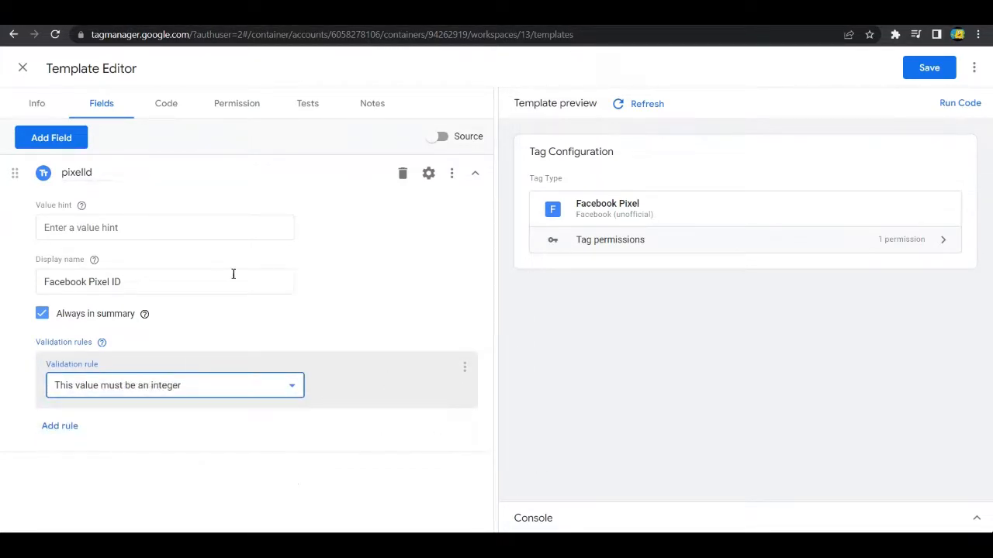
Step: Set the pixelId field's value hint to "eg : 12345678" and check it in the refreshed template preview
click(206, 225)
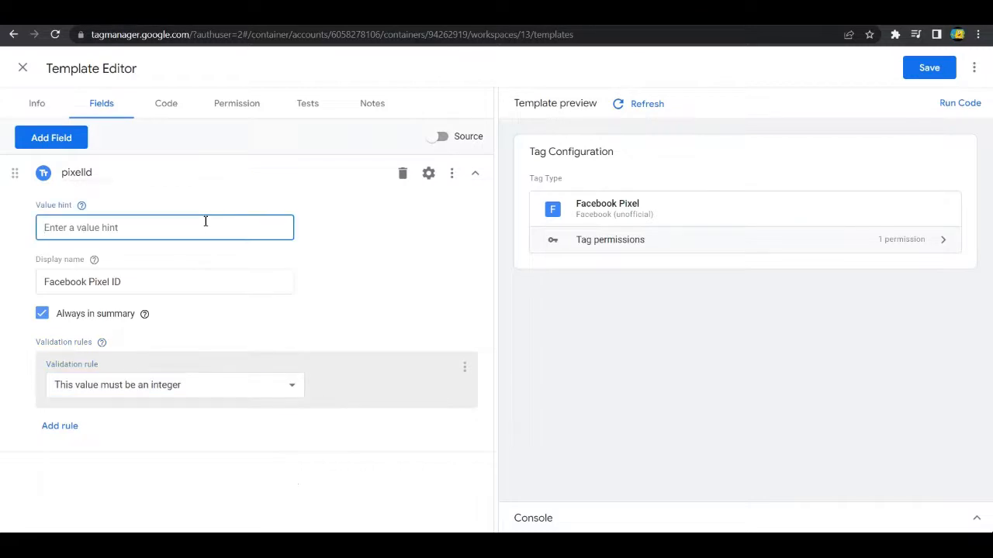
text(eg : 12345678)
click(344, 452)
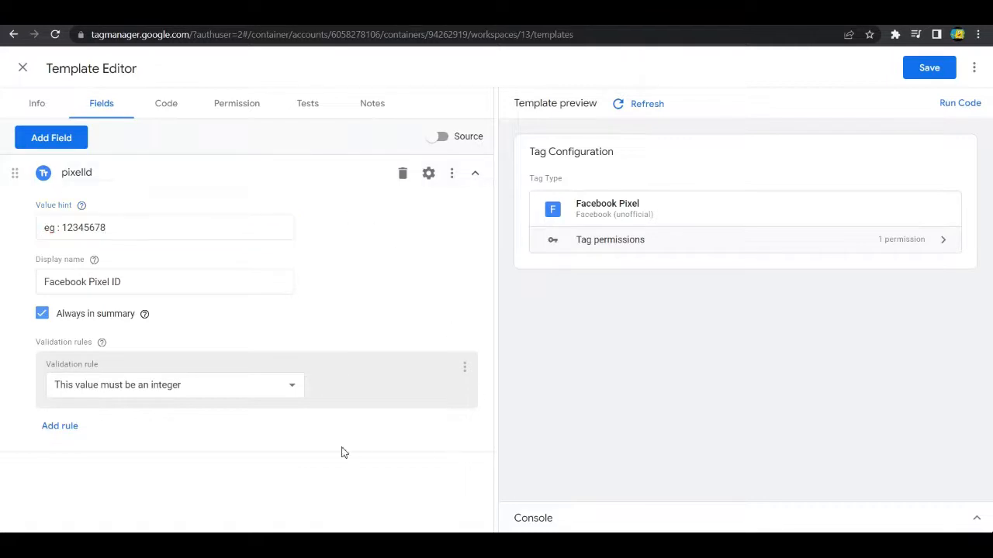
click(658, 106)
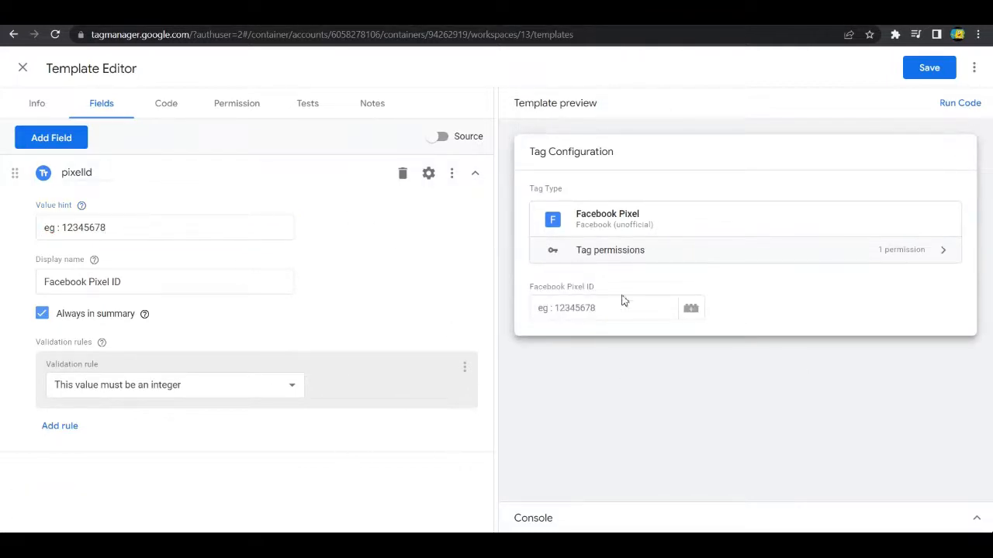
click(570, 308)
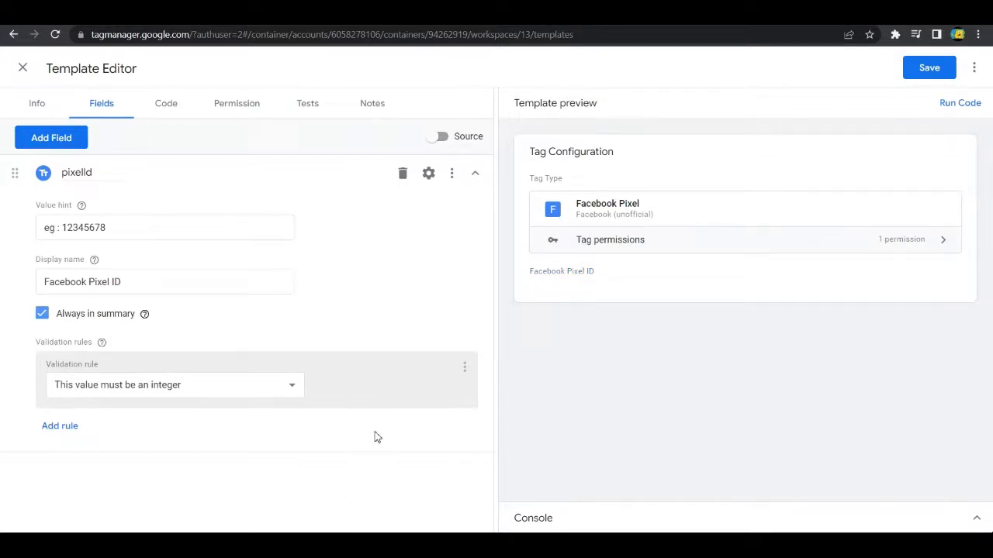
Step: Show the integer rule's advanced settings and set its error message to "Please enter the pixel ID in correct format"
click(465, 372)
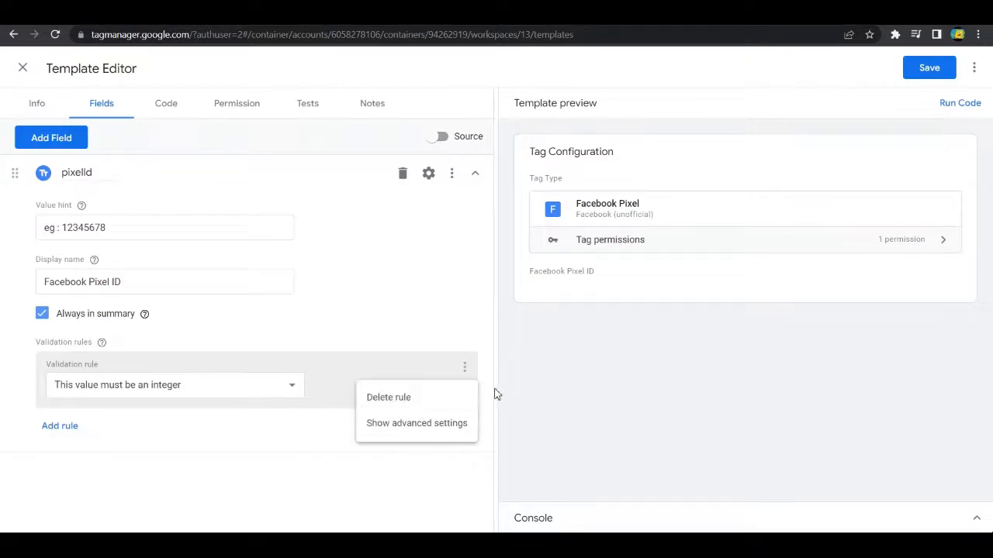
click(370, 425)
click(131, 421)
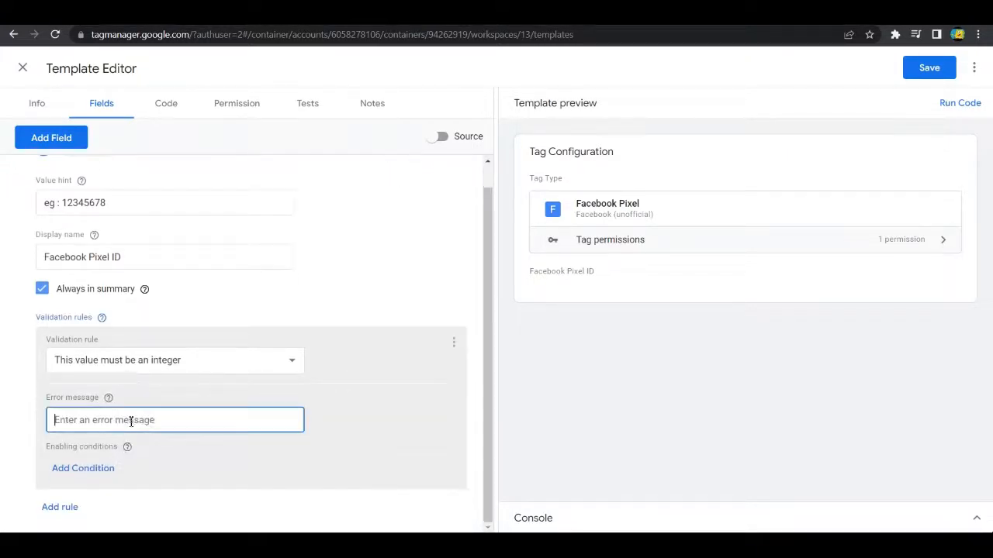
text(Please ente)
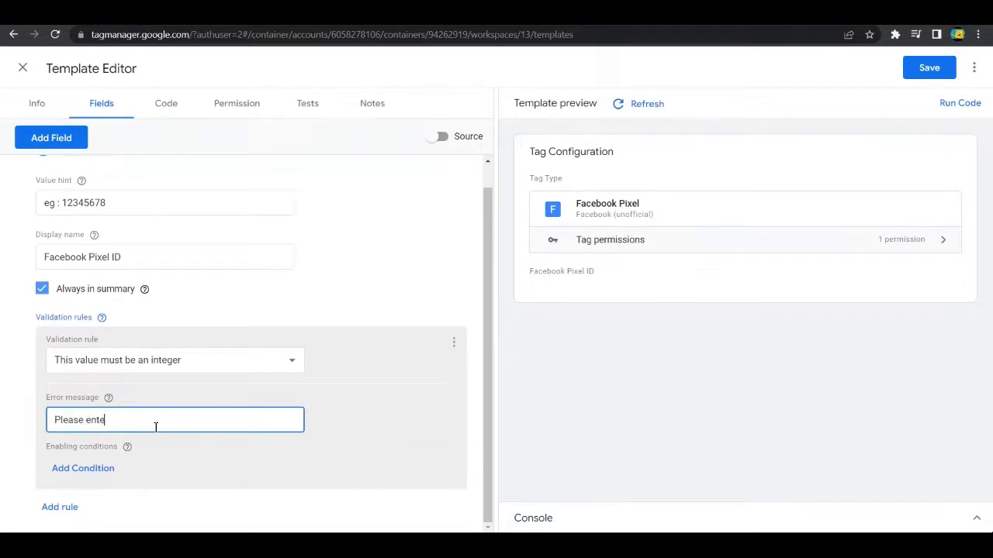
text(pixxel ID in cor)
text(rect format)
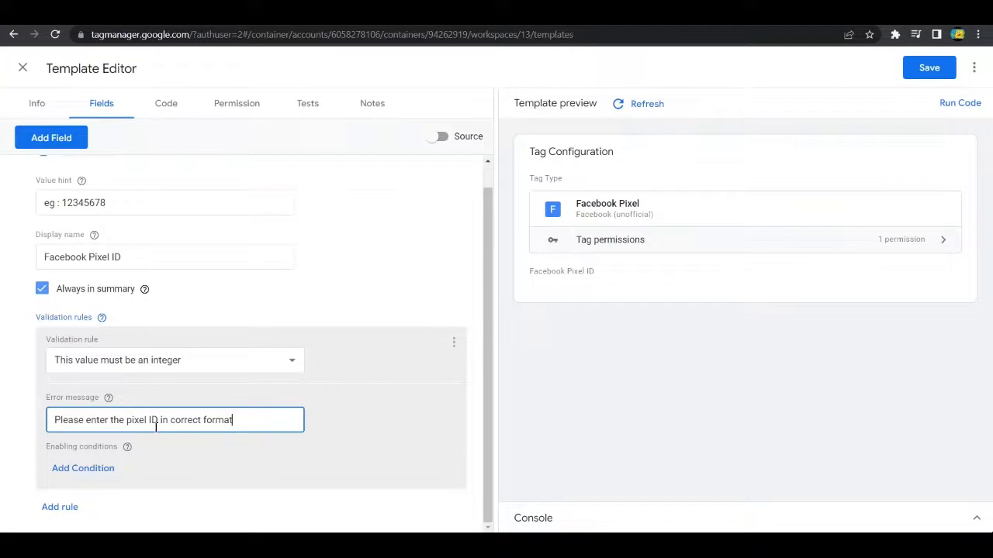
click(128, 446)
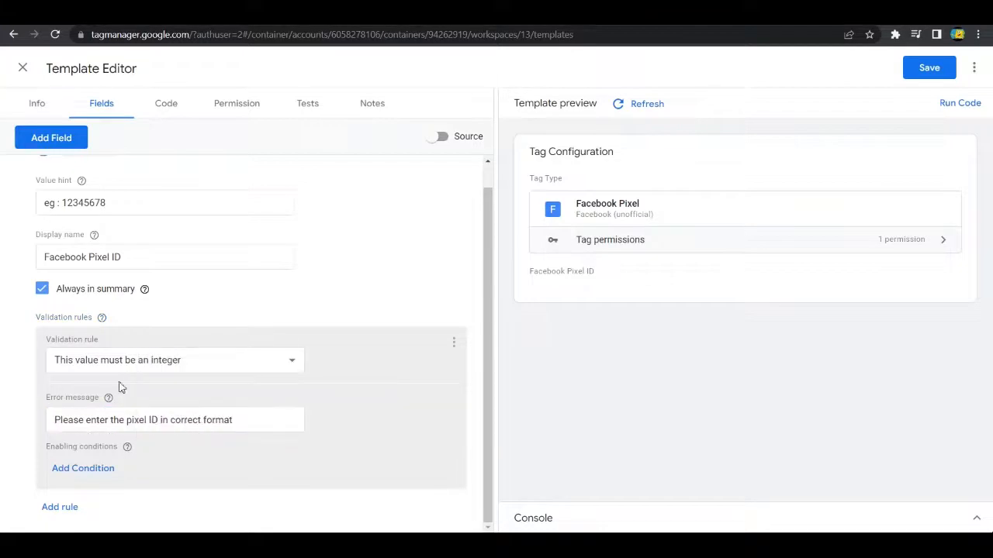
Step: Refresh the template preview and test the validation by running the code with "vhjycugvj" as the Facebook Pixel ID
click(622, 109)
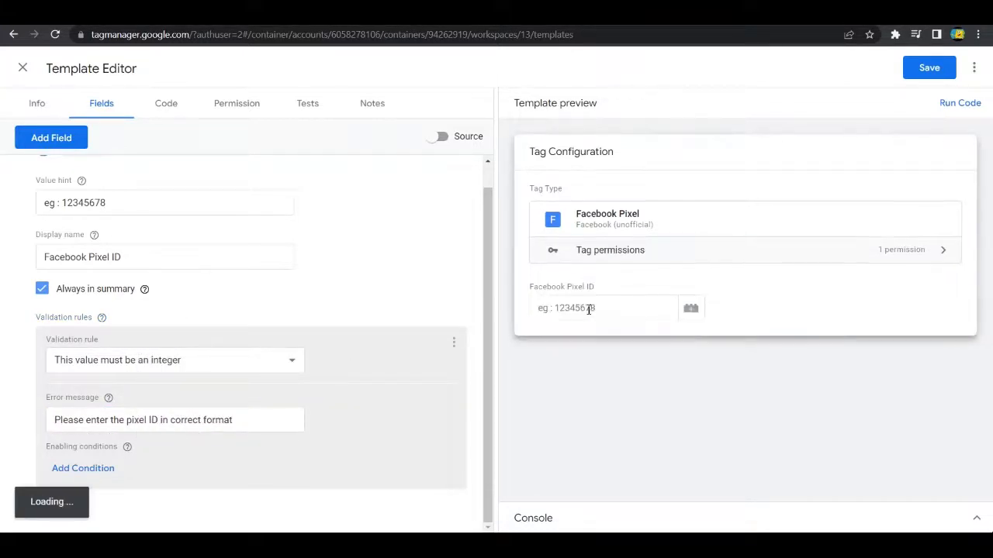
click(613, 309)
text(vhjycugvj)
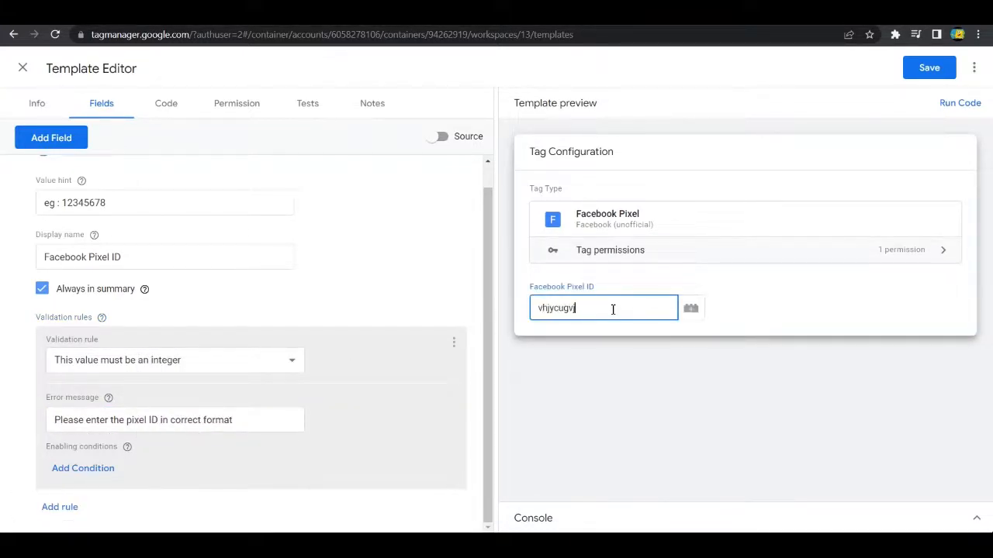
click(954, 106)
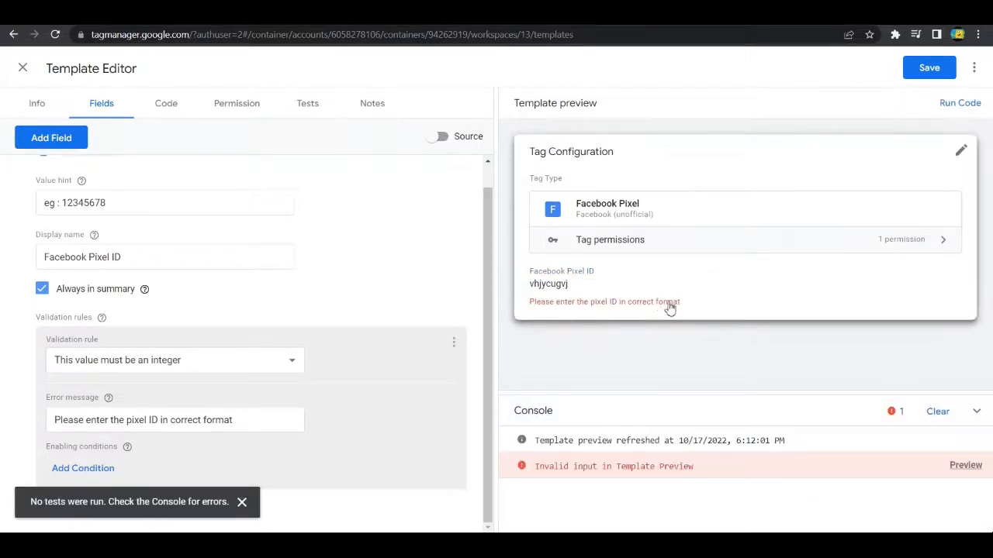
click(675, 306)
click(778, 372)
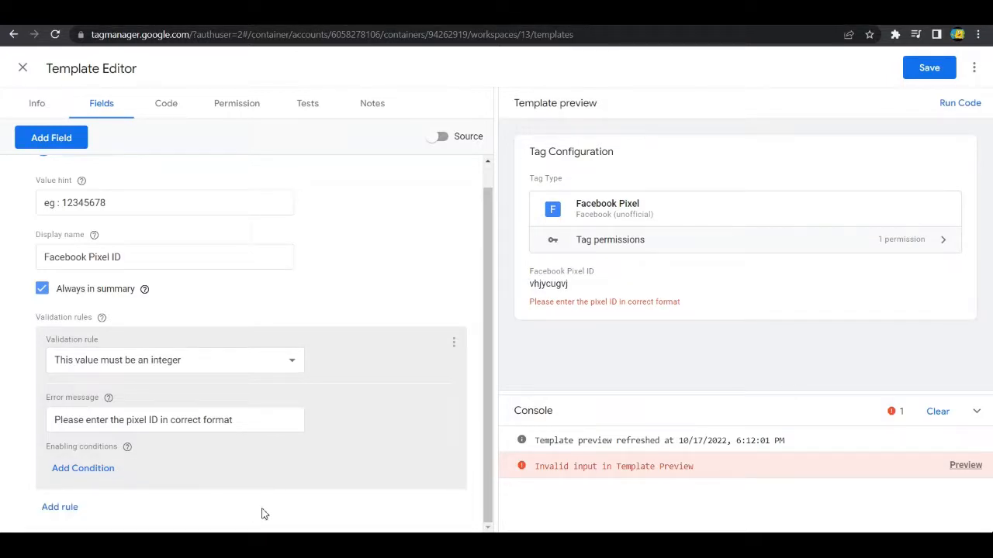
Step: Collapse the pixelId field and add a drop-down menu field named eventName to the template
scroll(251, 290, up, 2)
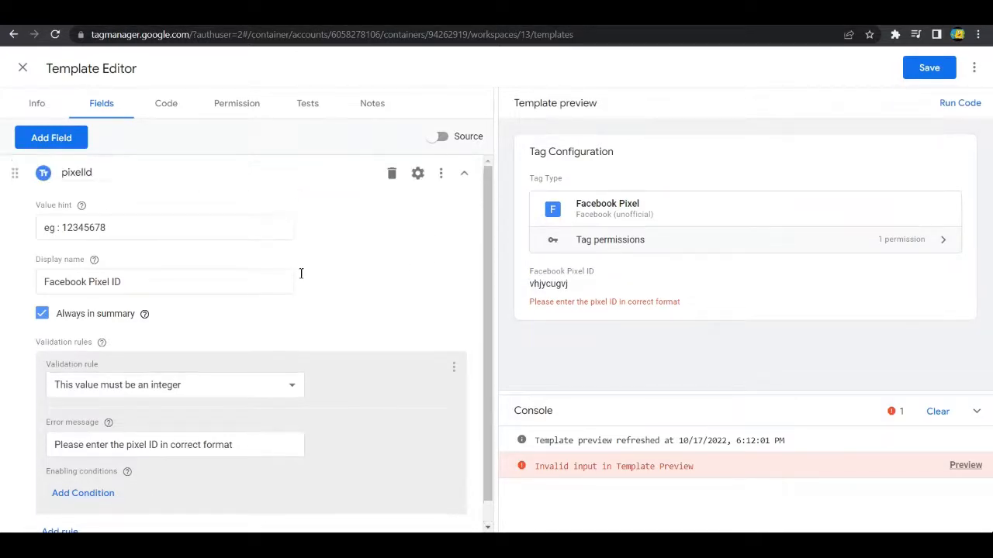
click(465, 176)
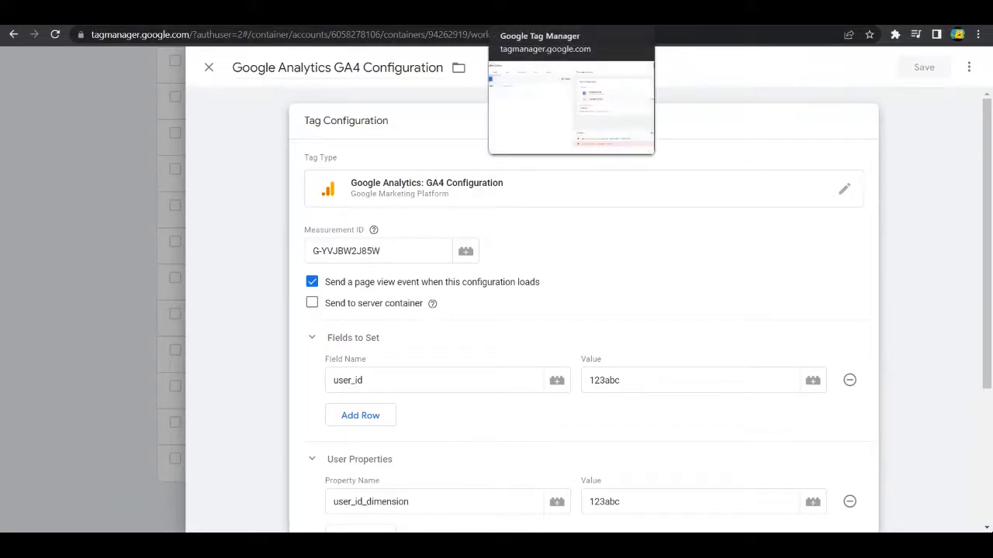
click(521, 14)
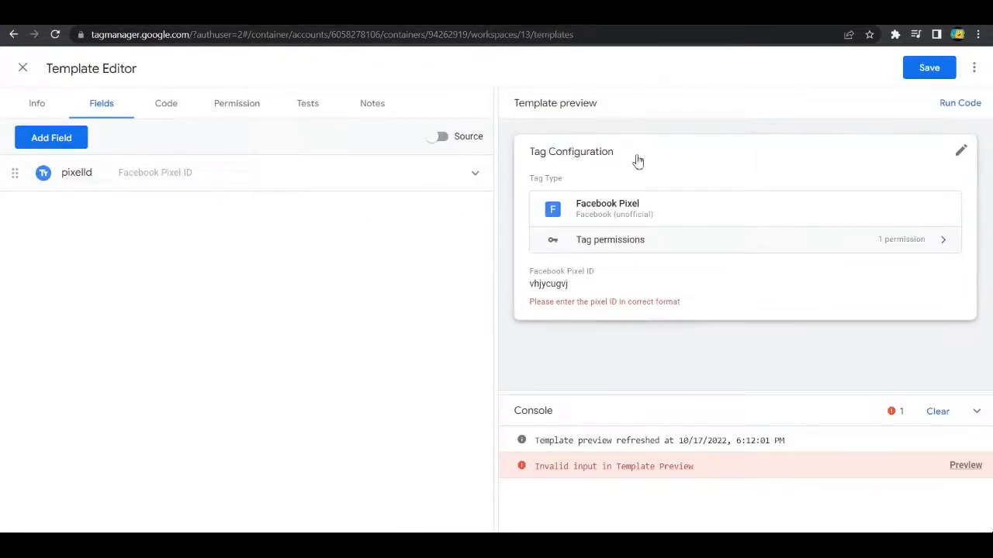
click(65, 139)
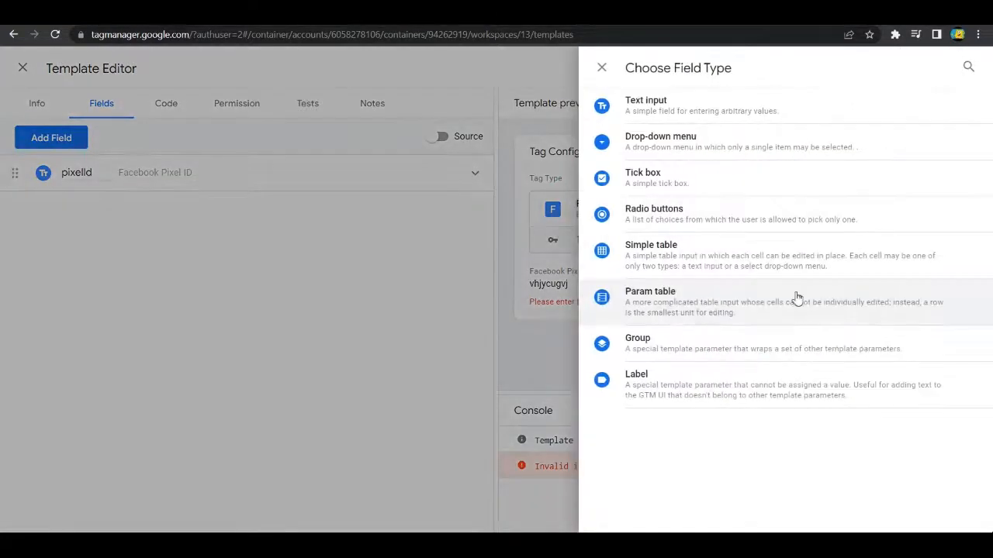
click(690, 141)
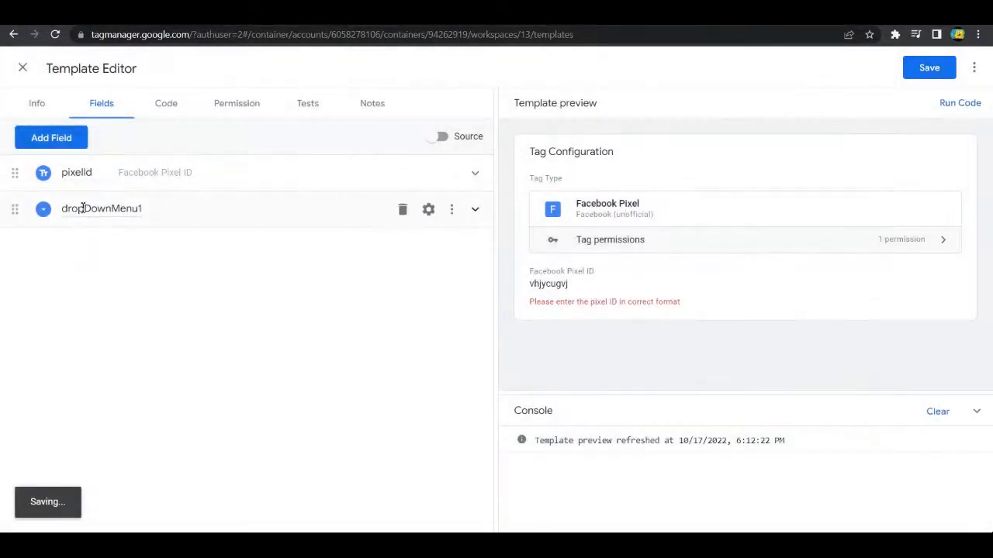
drag(62, 207, 197, 222)
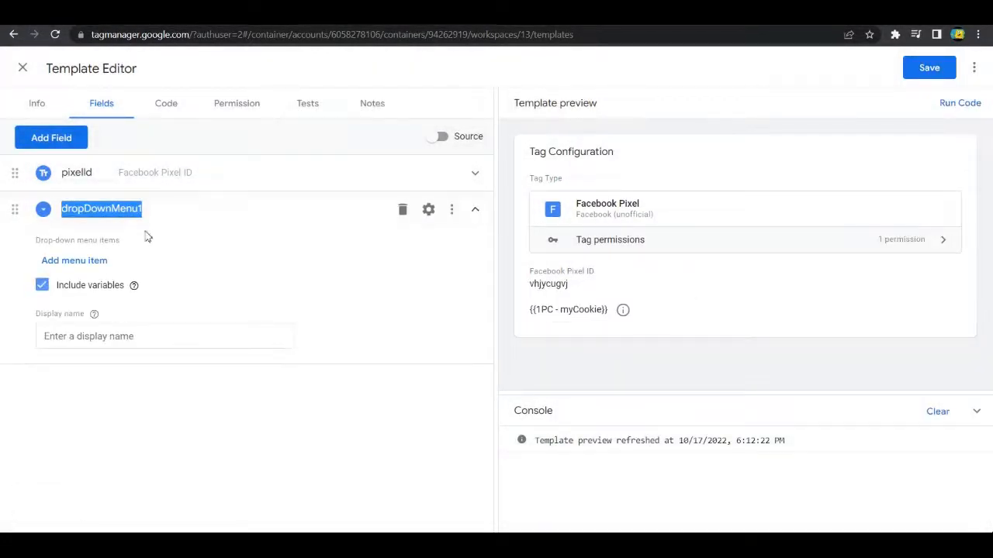
key(BackSpace)
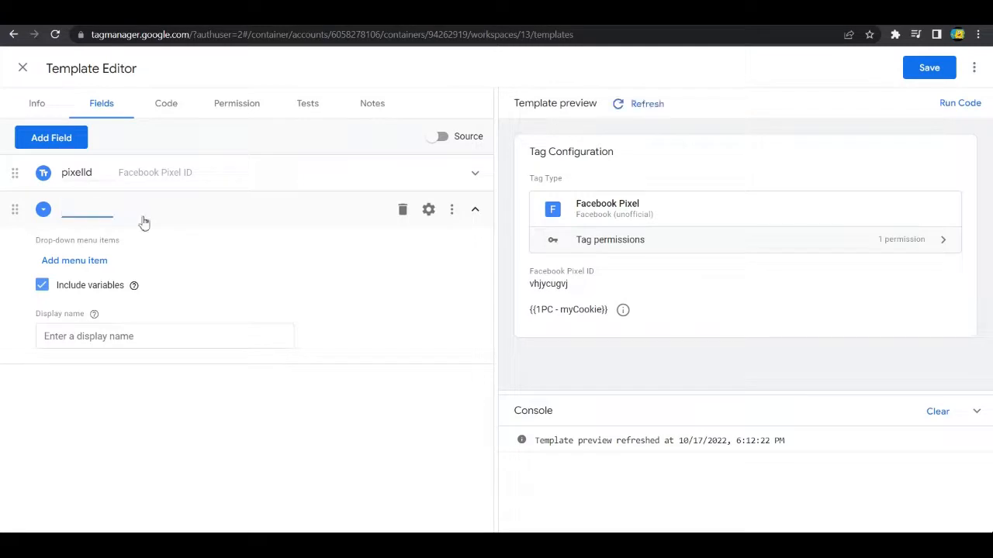
text(eventName)
Step: Turn off the Include variables option and enable Nested fields in the eventName field's configuration
click(154, 291)
click(38, 288)
mouse_move(133, 288)
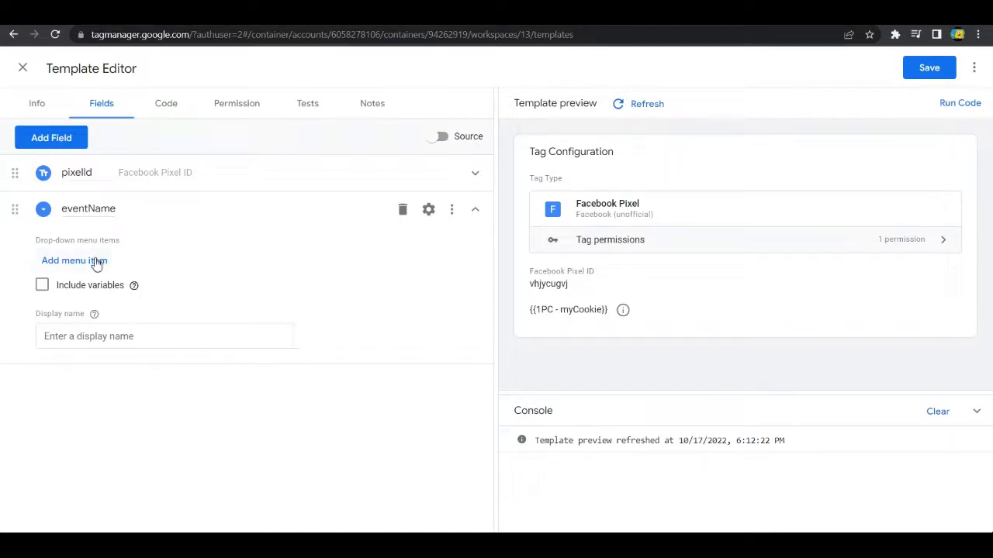
click(430, 214)
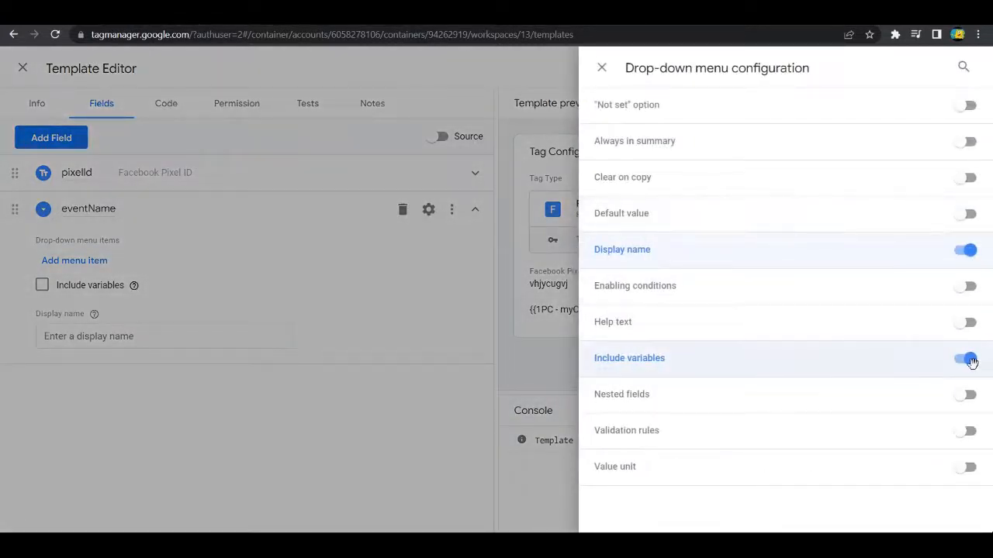
click(969, 360)
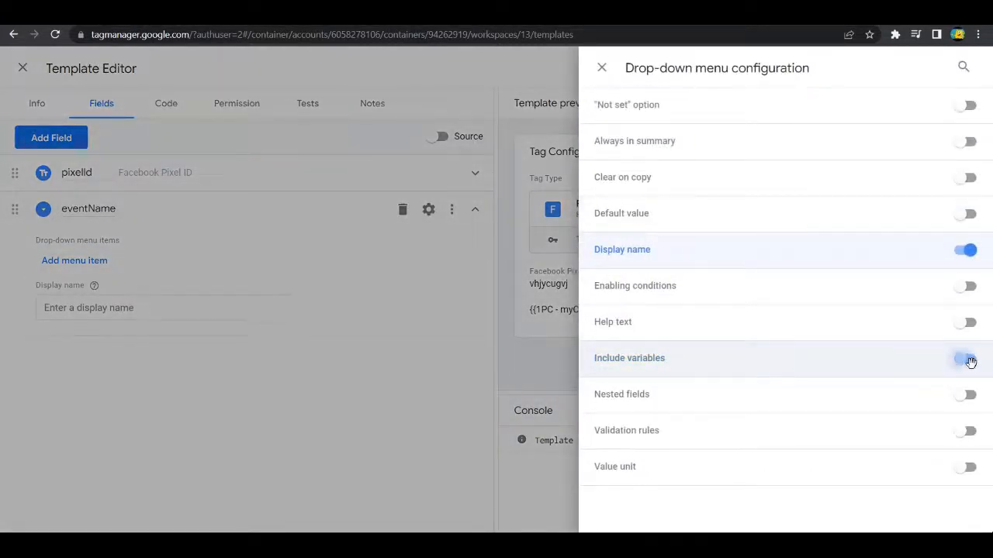
click(966, 395)
click(208, 453)
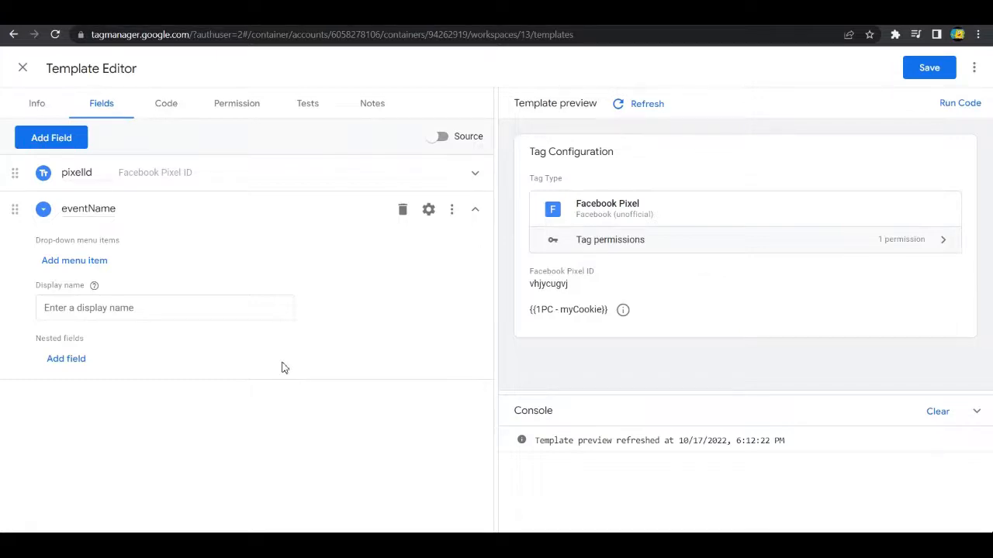
Step: Add a drop-down menu item to eventName with PageView as both its item name and value
click(77, 261)
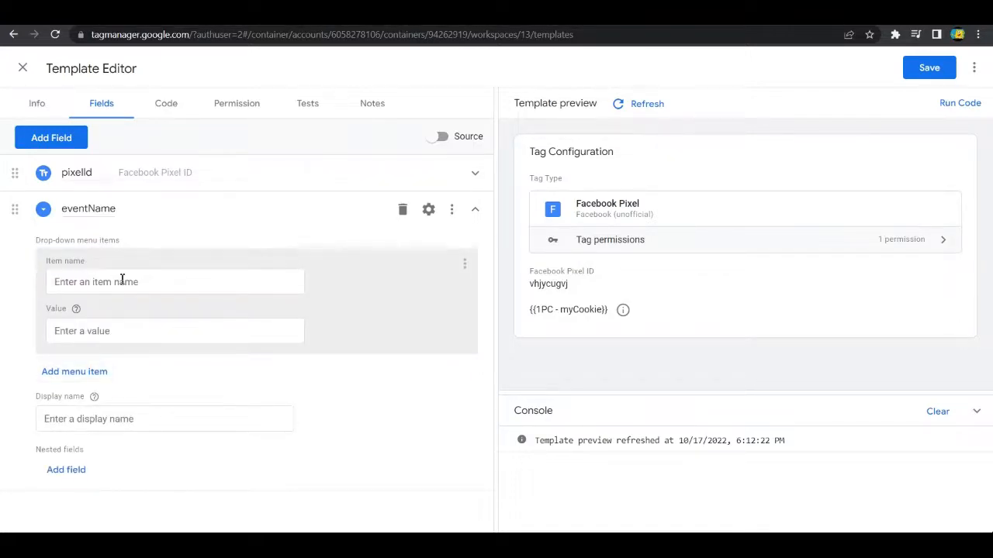
click(121, 280)
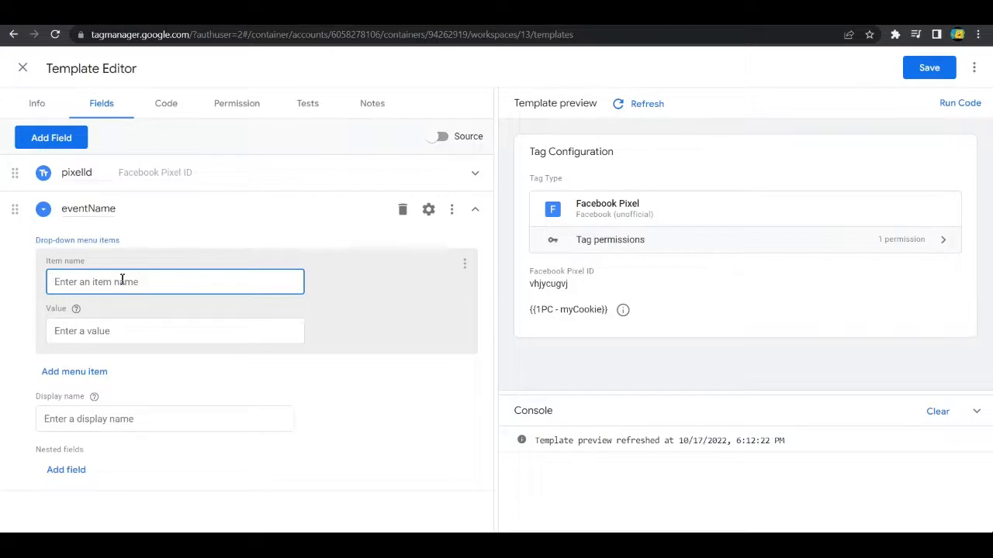
text(PageView)
key(Tab)
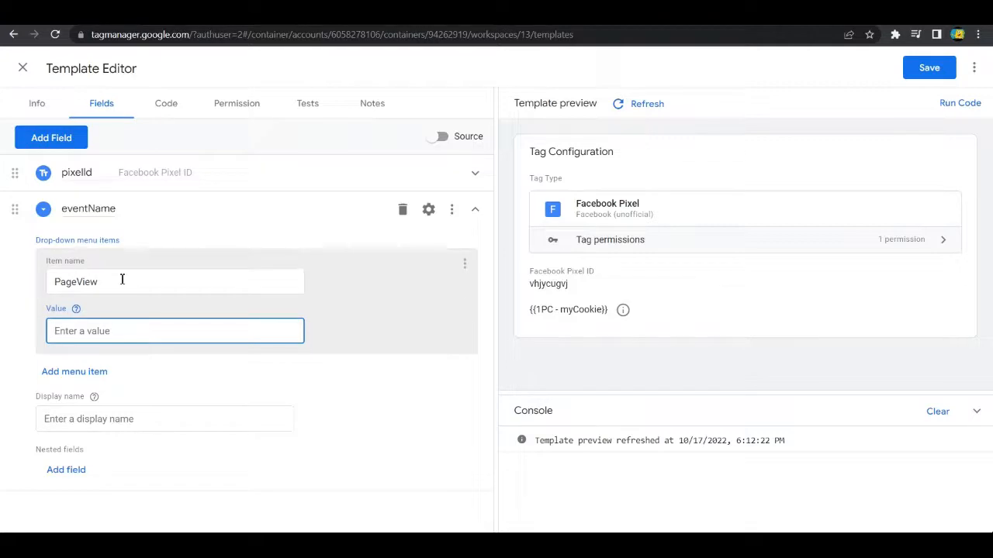
text(PageView)
Step: Add a second drop-down menu item to eventName with Lead as both its item name and value
click(87, 380)
scroll(117, 357, down, 1)
click(132, 338)
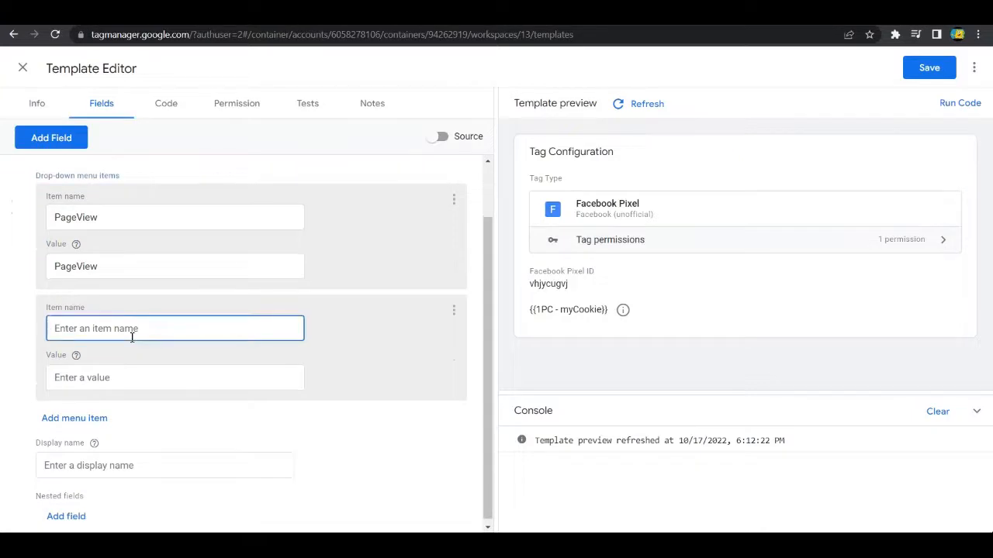
text(Lead)
key(Tab)
text(K+)
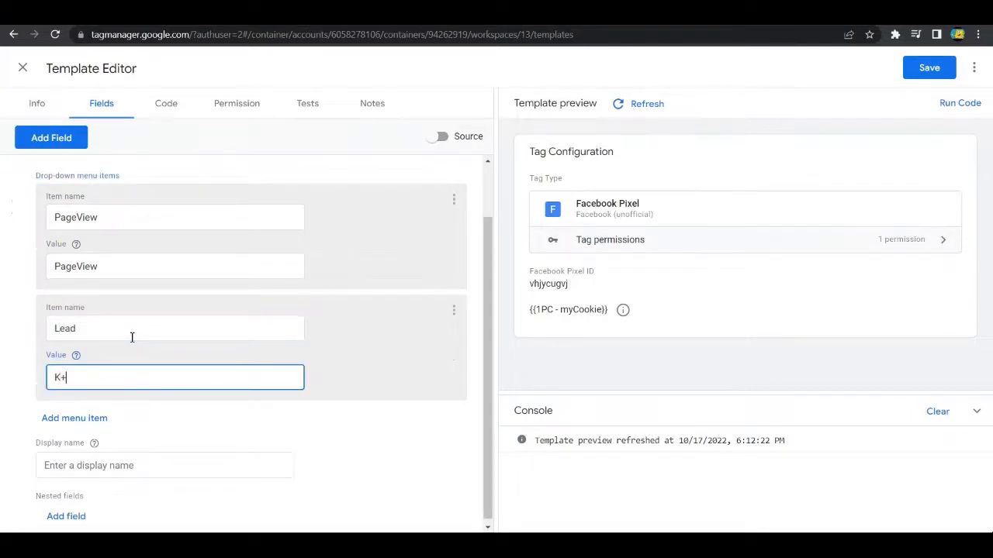
key(BackSpace)
key(BackSpace)
text(Lead)
Step: Add a third drop-down menu item to eventName with CompleteRegistration as both its item name and value
click(97, 419)
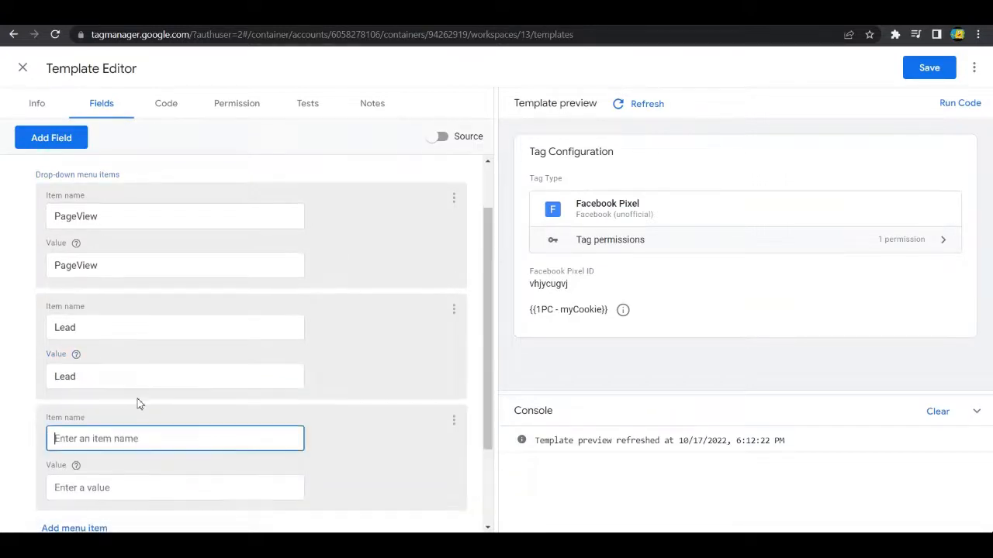
scroll(138, 401, down, 1)
text(Com)
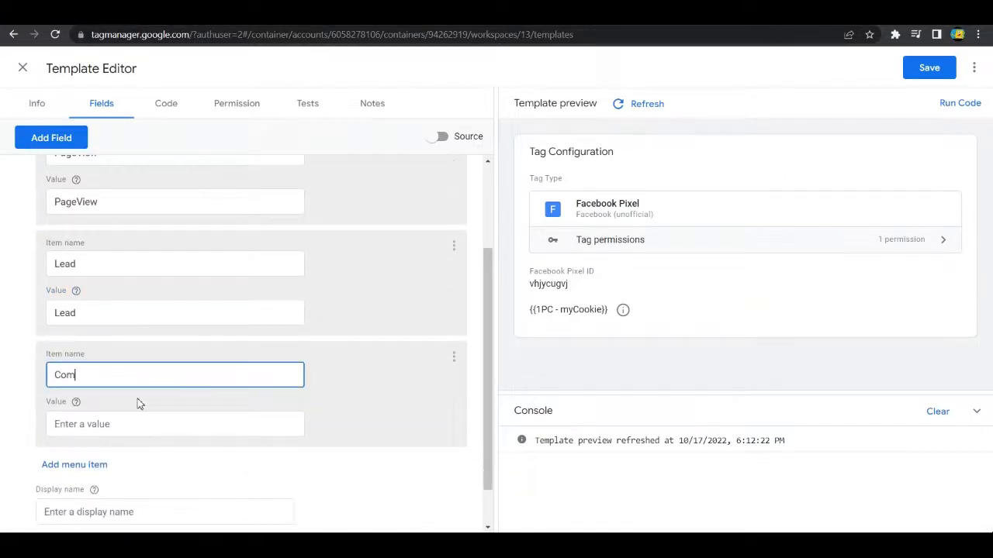
text(pleteRegistration)
click(135, 425)
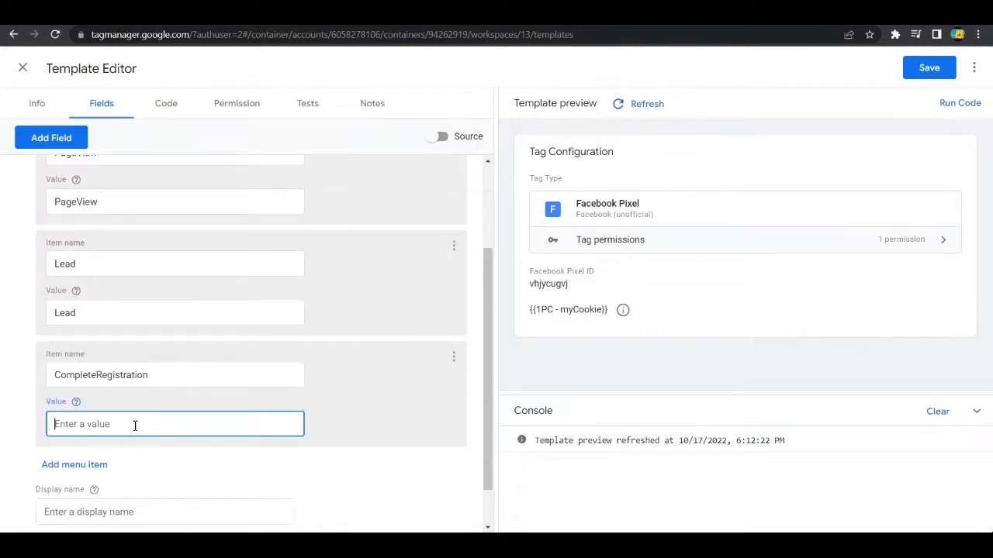
text(CompleteeRegistration)
Step: Add a fourth drop-down menu item to eventName with Custom as both its item name and value
scroll(128, 439, down, 1)
click(76, 412)
scroll(122, 432, down, 1)
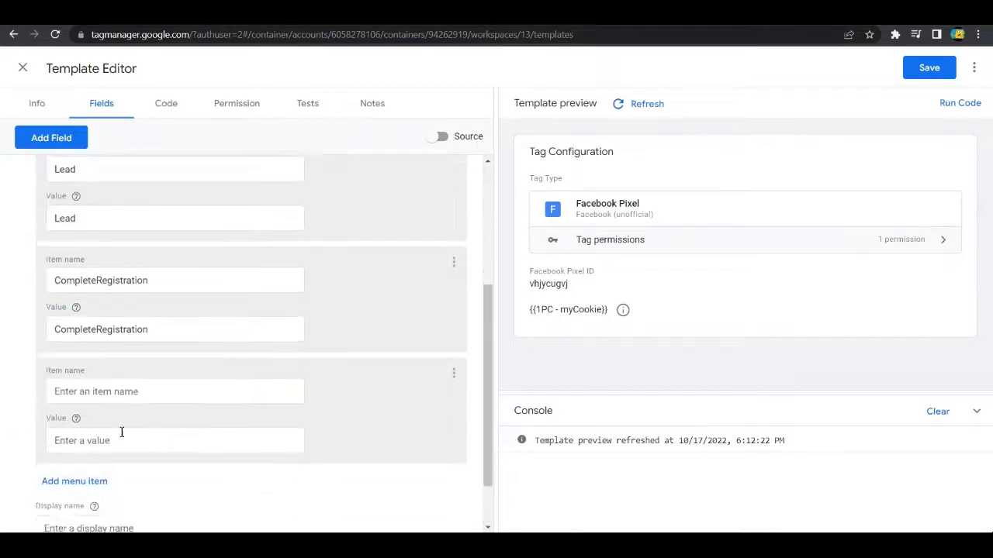
scroll(122, 432, down, 1)
click(117, 373)
text(Cus)
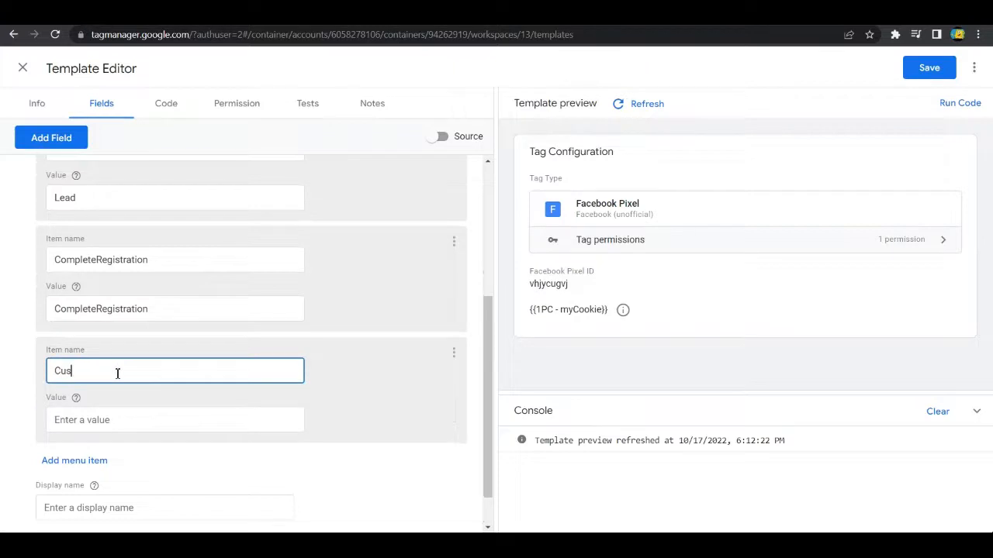
text(tom)
click(114, 428)
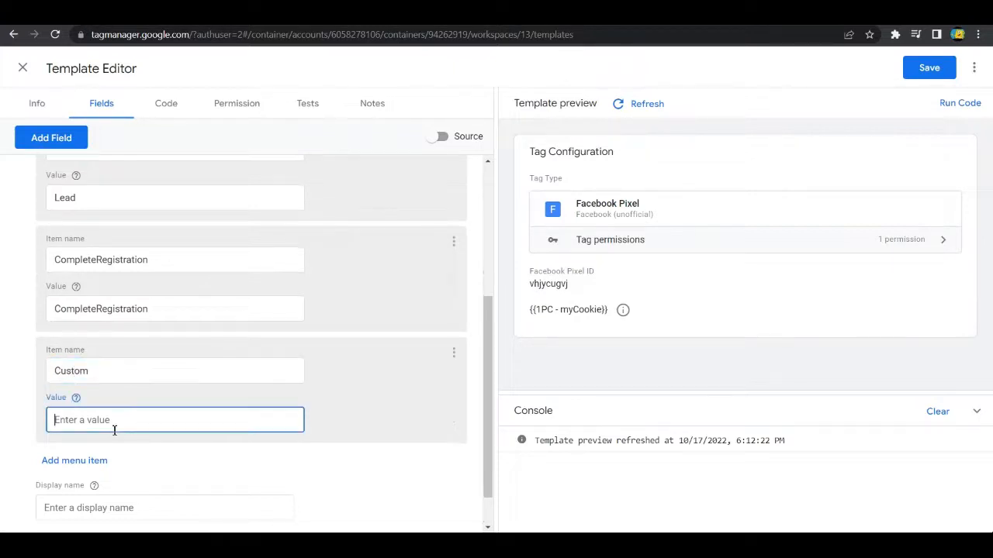
text(Custom)
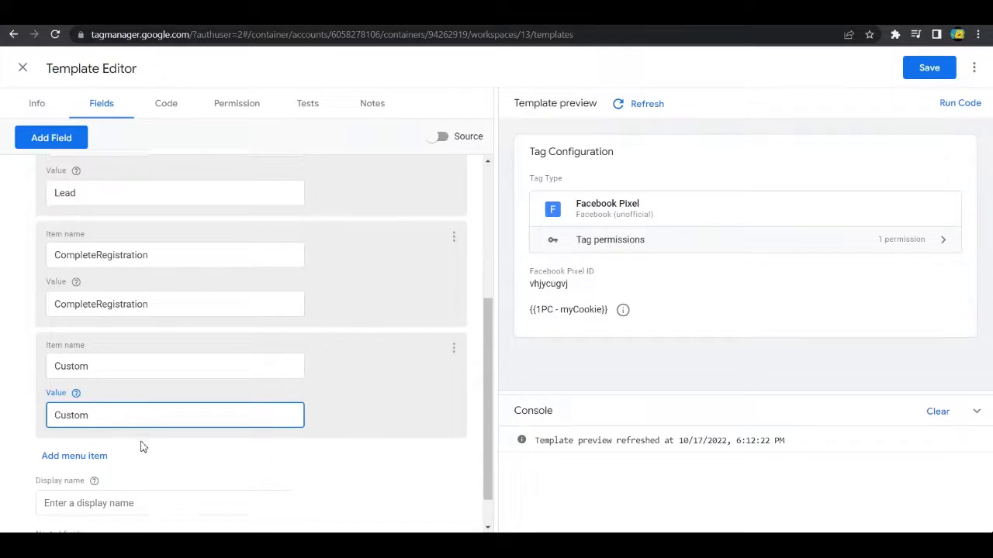
Step: Refresh the template preview and check the options offered by the unlabelled event drop-down menu
scroll(142, 445, down, 1)
click(411, 436)
scroll(415, 436, up, 4)
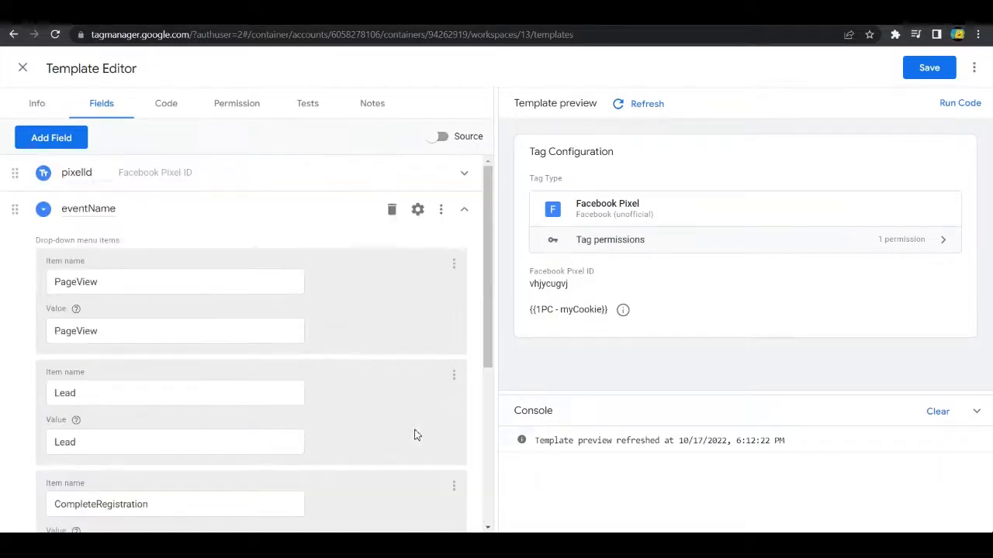
scroll(253, 349, down, 4)
scroll(268, 281, up, 2)
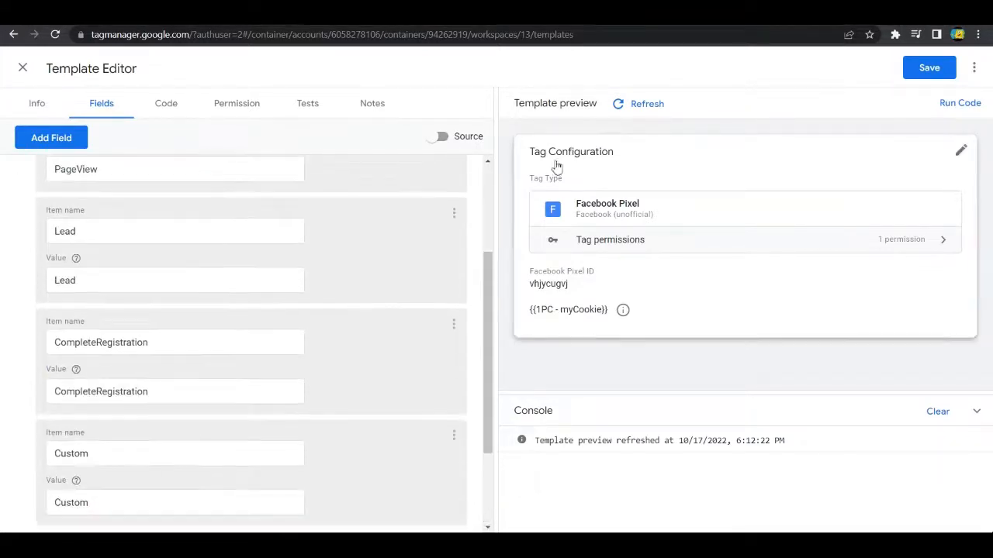
click(655, 105)
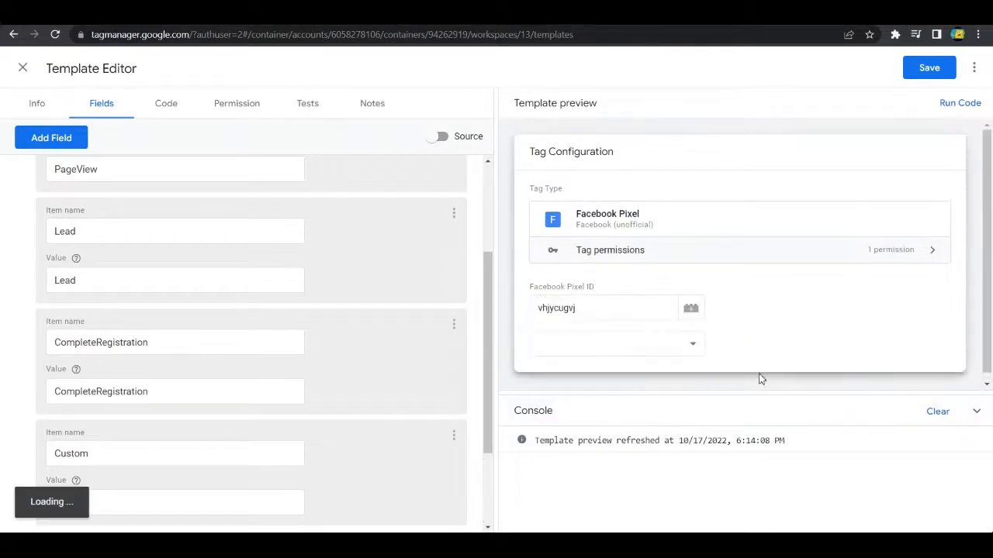
click(598, 313)
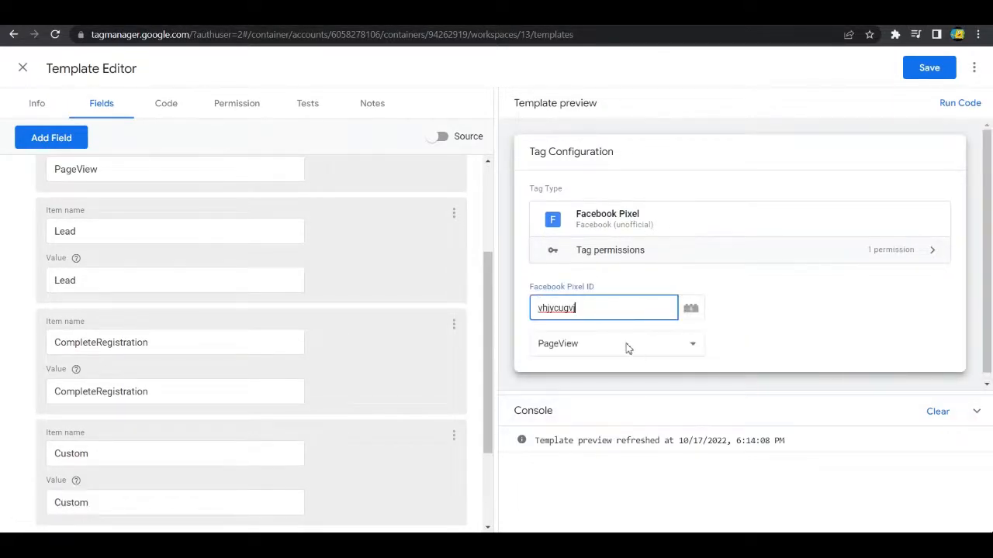
click(729, 340)
click(688, 353)
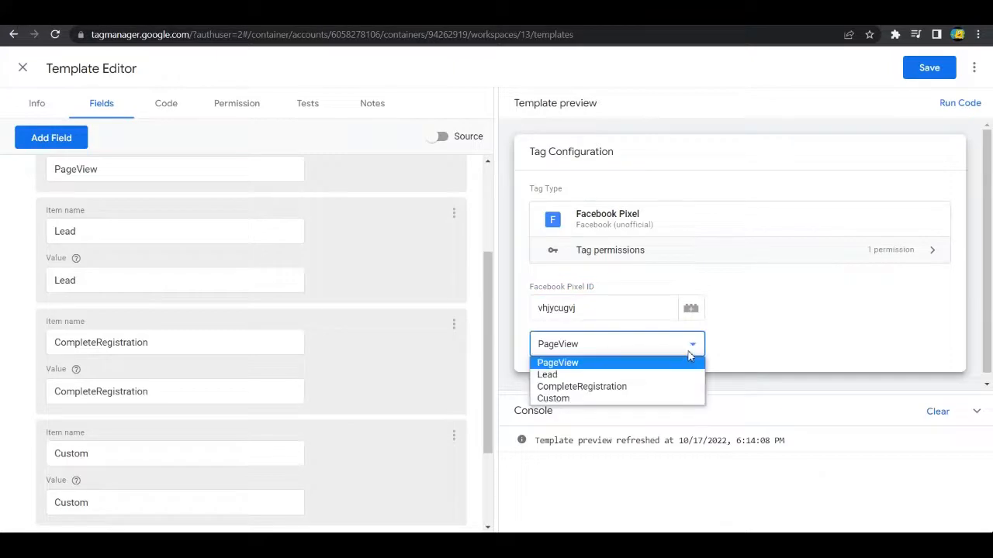
click(711, 341)
Step: Set the display name of the eventName drop-down field to Event
scroll(232, 303, up, 3)
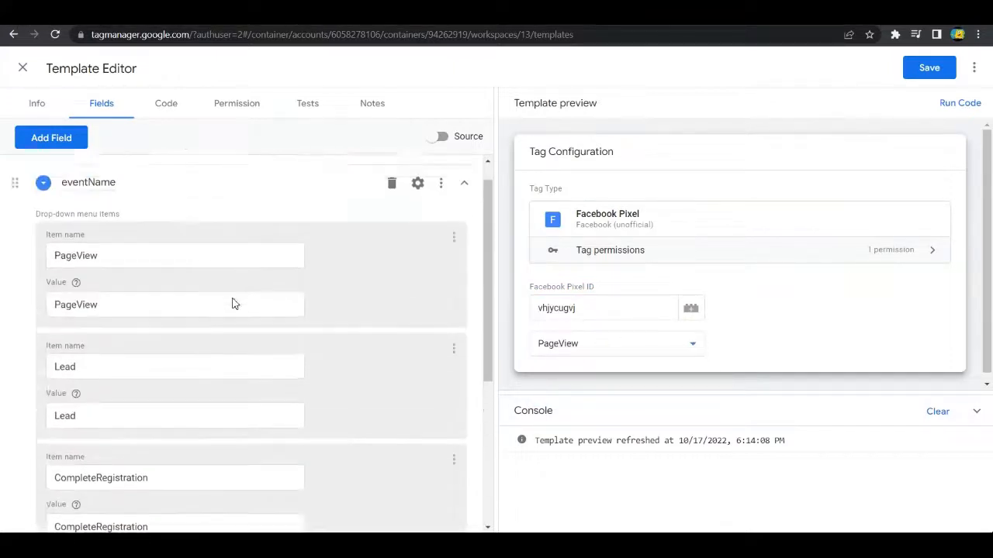
scroll(171, 263, down, 4)
scroll(209, 310, down, 1)
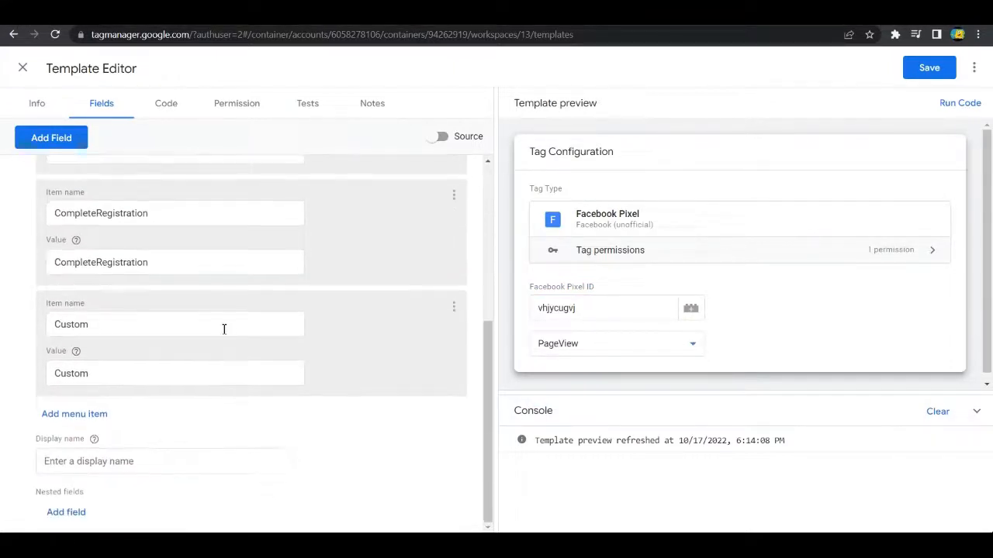
click(165, 461)
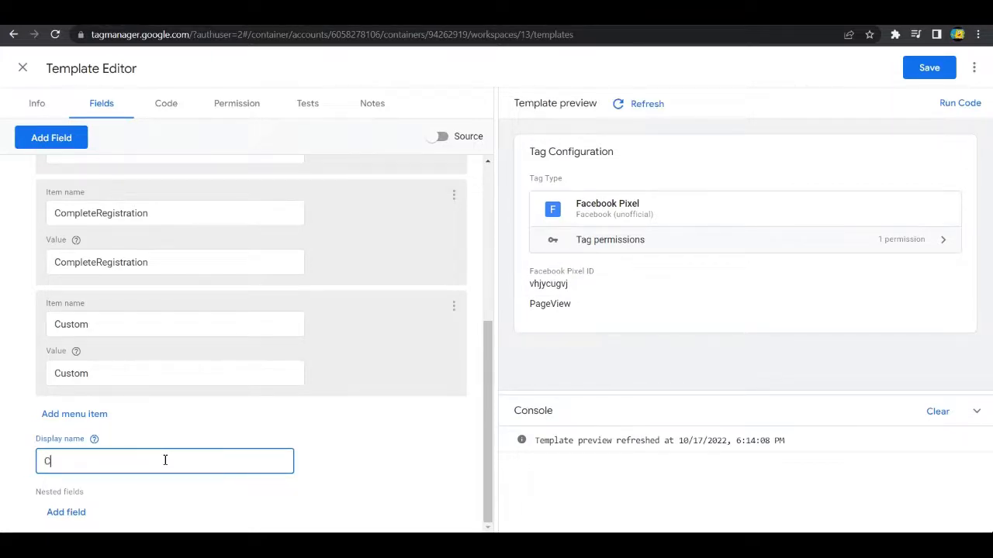
text(Evenr)
key(BackSpace)
text(t)
click(3, 435)
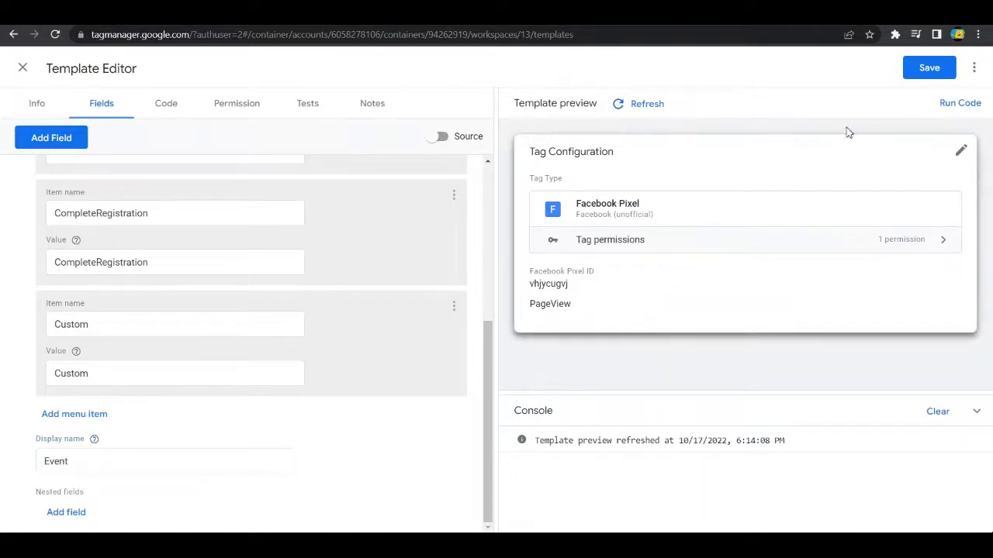
Step: Refresh the template preview and check the Event label and the options in its drop-down menu
click(648, 104)
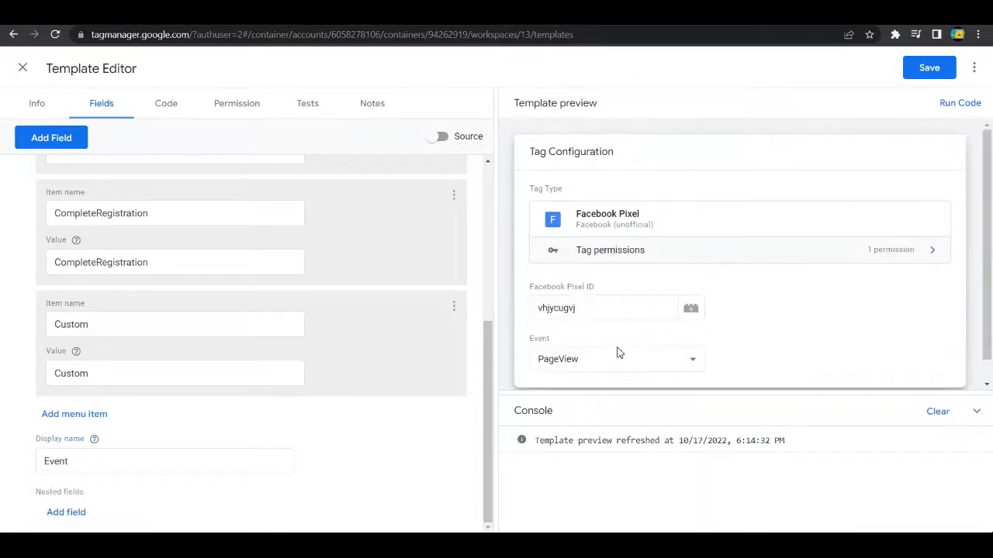
drag(537, 343, 570, 342)
click(641, 361)
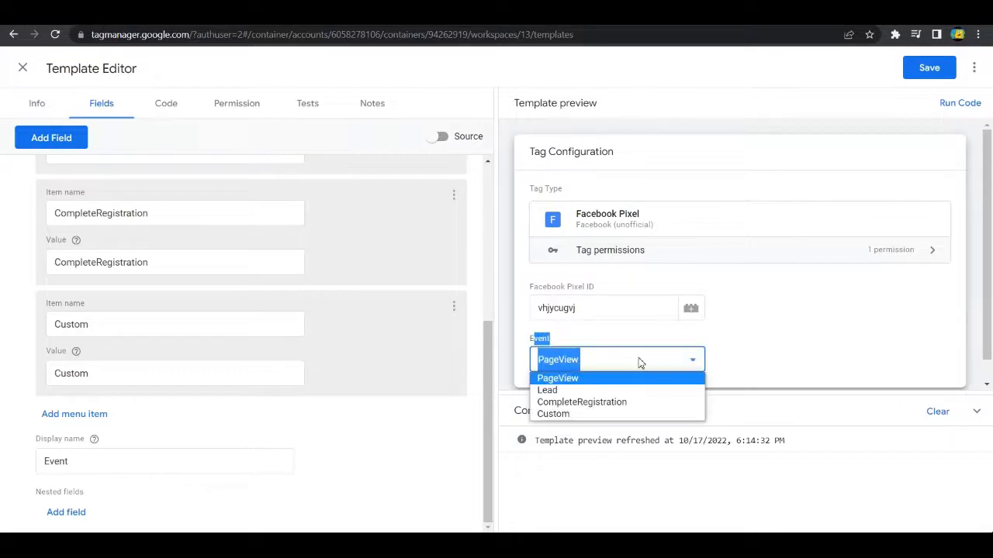
click(618, 339)
click(562, 362)
click(555, 378)
click(588, 364)
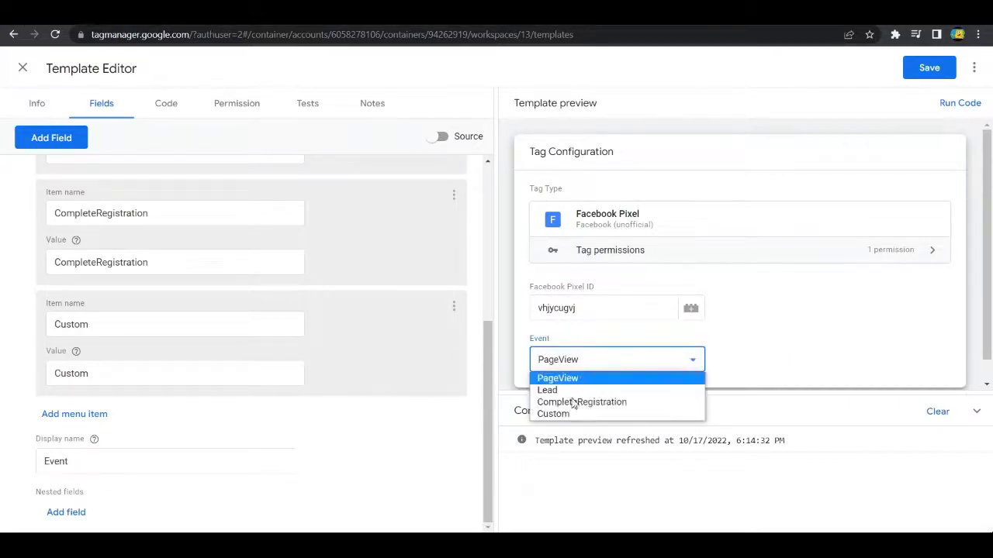
click(779, 372)
click(598, 369)
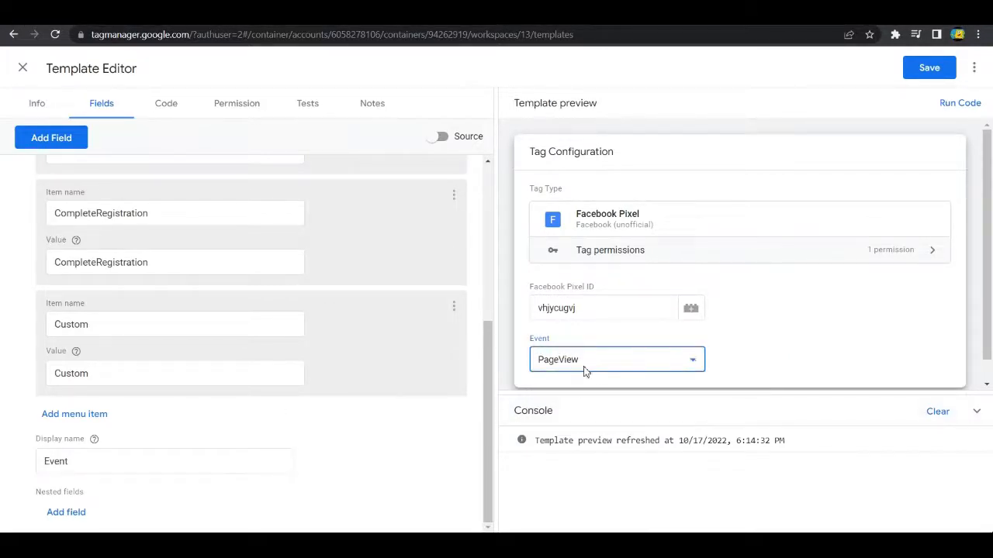
click(768, 377)
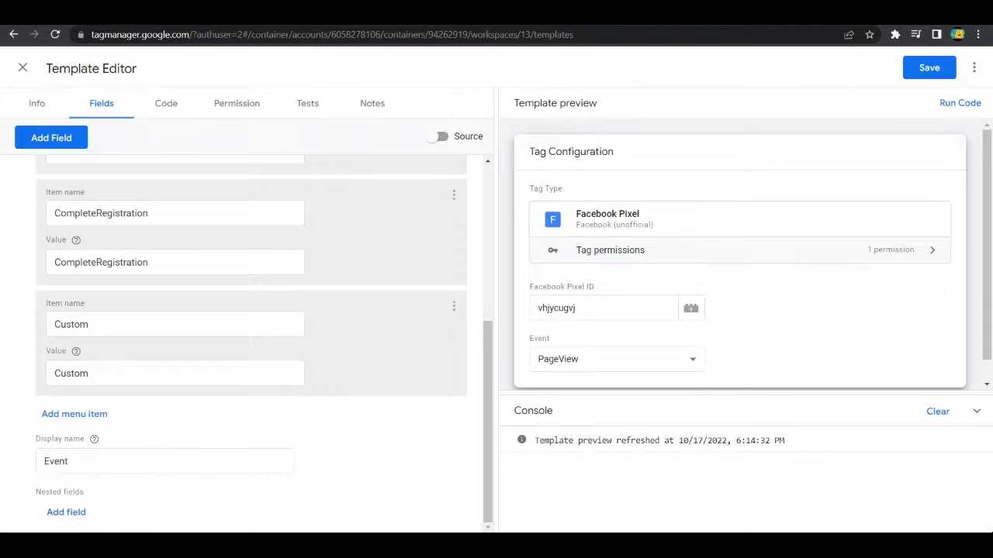
Step: Add a nested text input field named customEvent under the eventName field
click(68, 513)
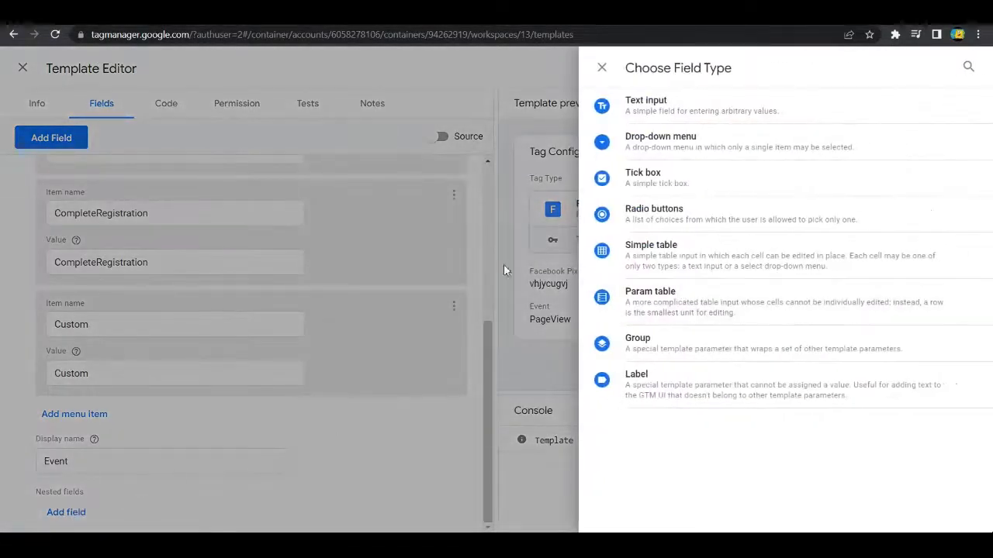
click(648, 106)
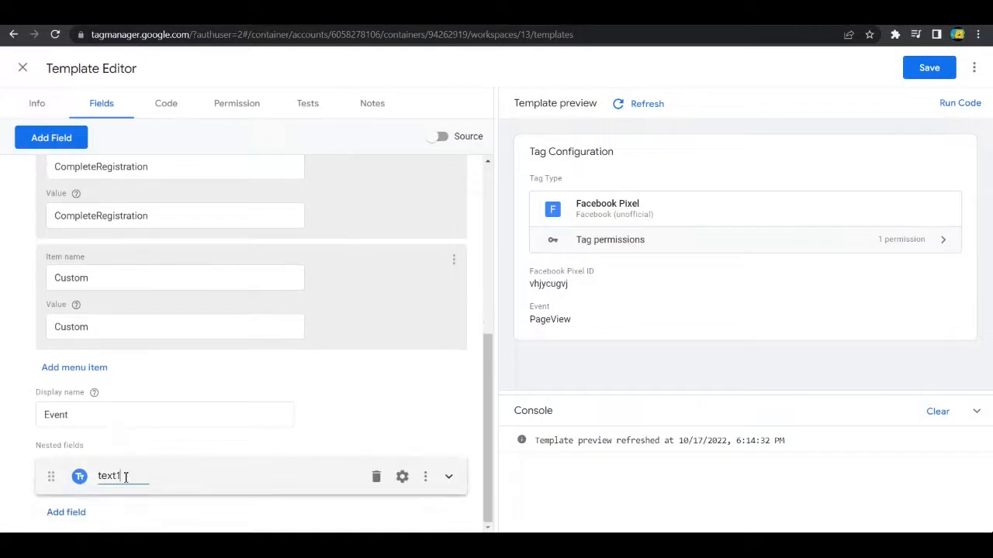
drag(126, 477, 101, 476)
key(BackSpace)
text(ustomeye)
key(BackSpace)
key(BackSpace)
text(Even)
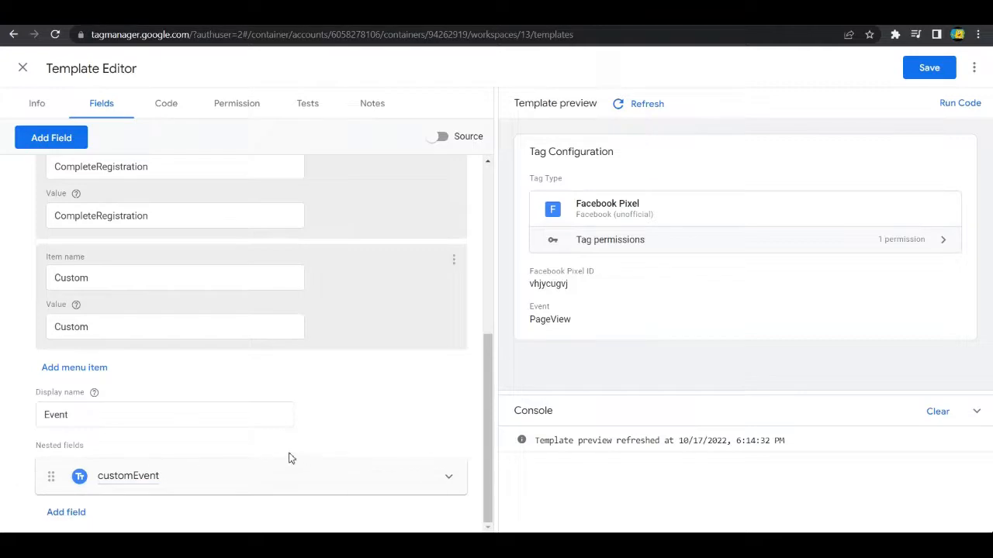
Step: Expand the nested customEvent field and set its display name to Custom Event Name
click(450, 476)
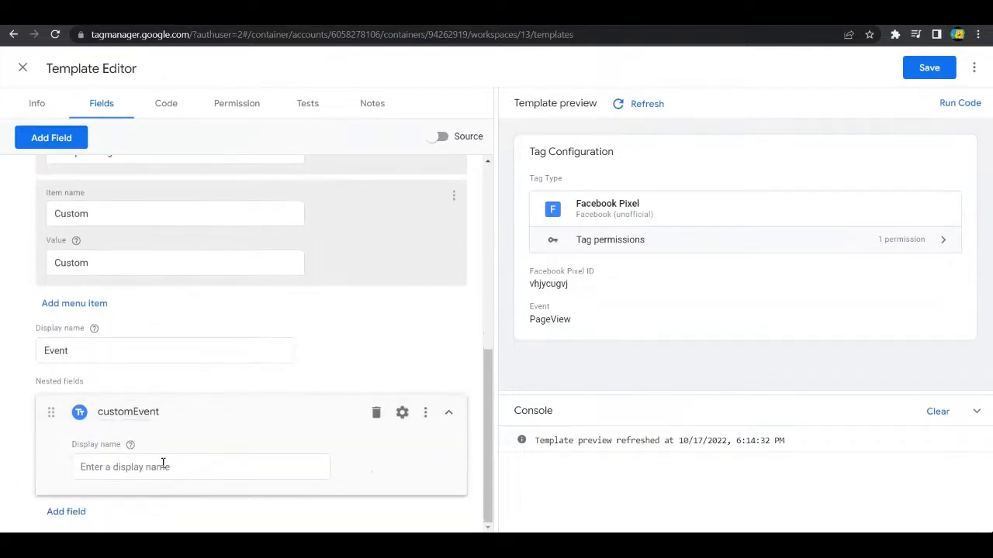
click(208, 469)
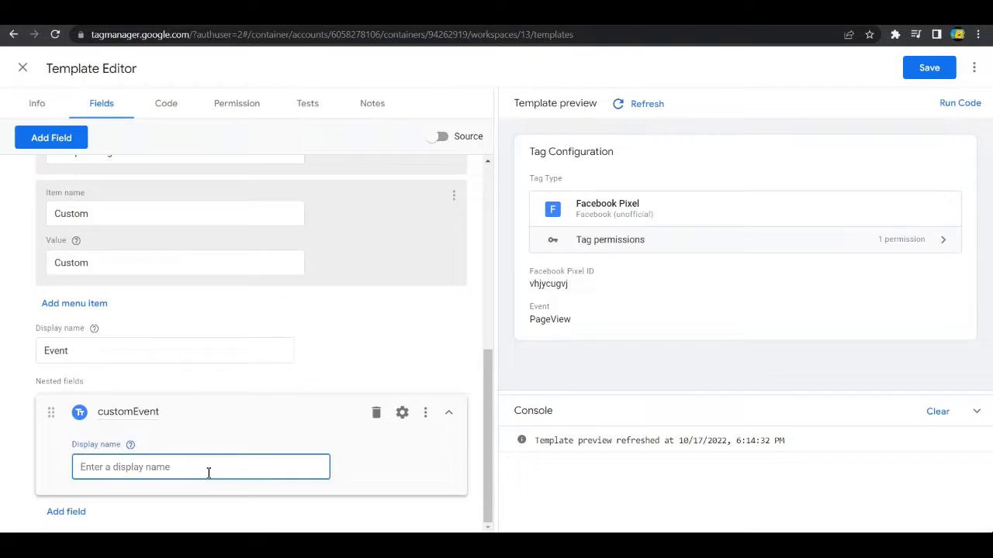
text(Custom Event Name)
click(12, 431)
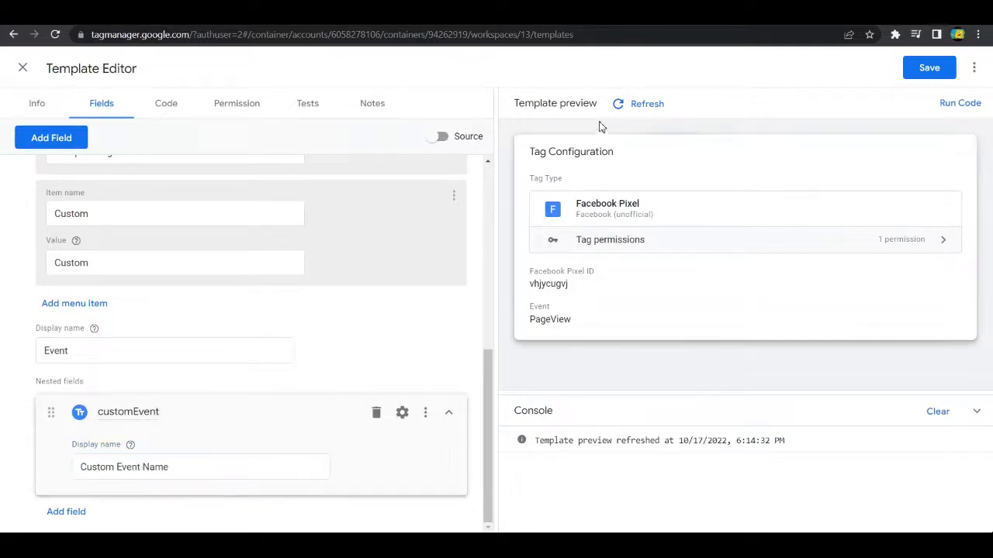
Step: Refresh the template preview and try PageView, Custom and Lead as the Event, checking when the Custom Event Name field is shown
click(638, 104)
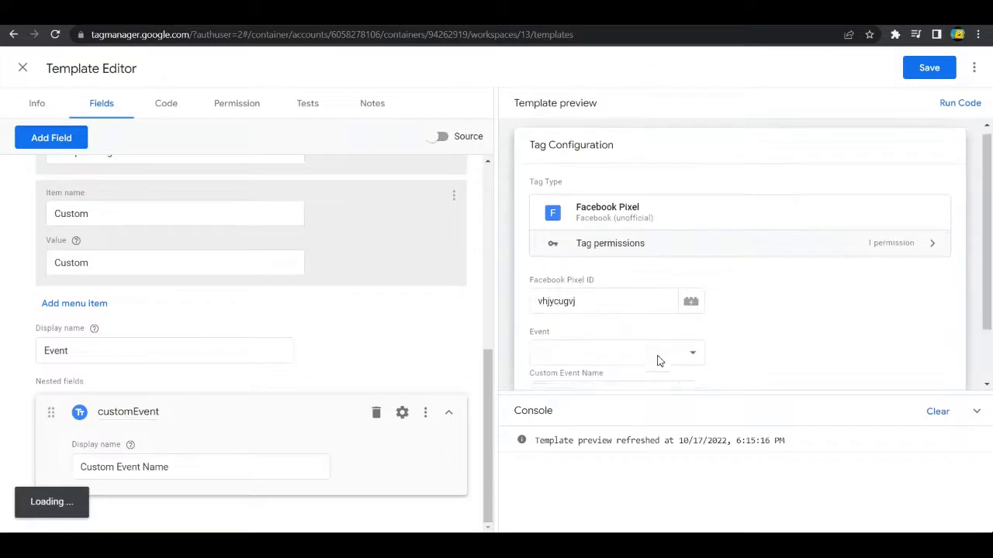
scroll(657, 353, down, 2)
click(691, 286)
click(594, 304)
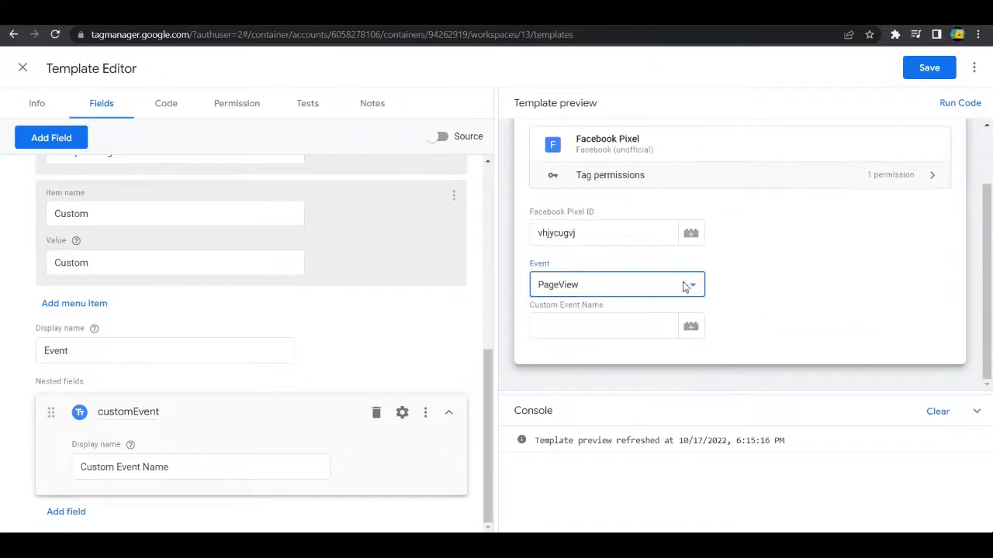
click(687, 285)
click(566, 339)
click(594, 290)
click(617, 303)
click(629, 289)
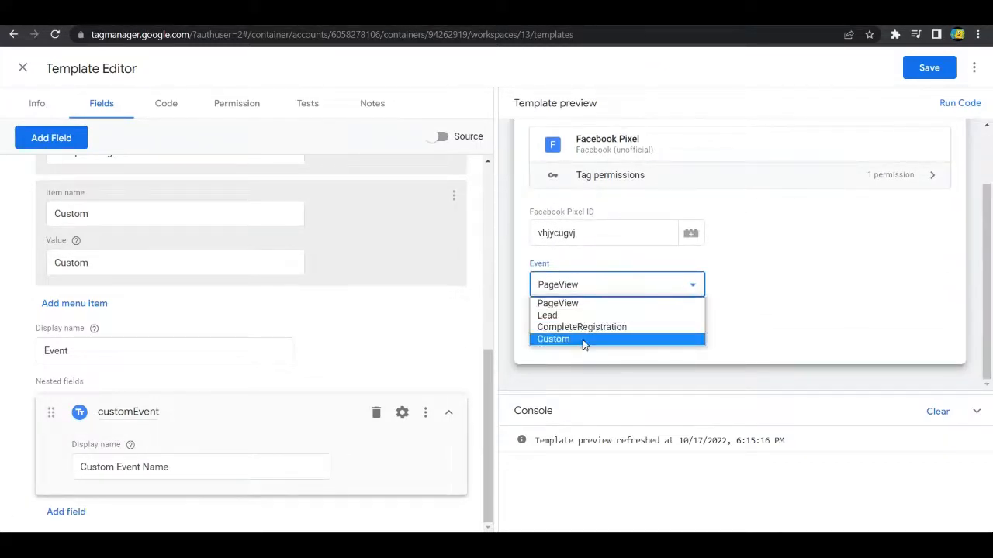
click(583, 340)
click(590, 285)
click(558, 315)
click(582, 288)
click(625, 316)
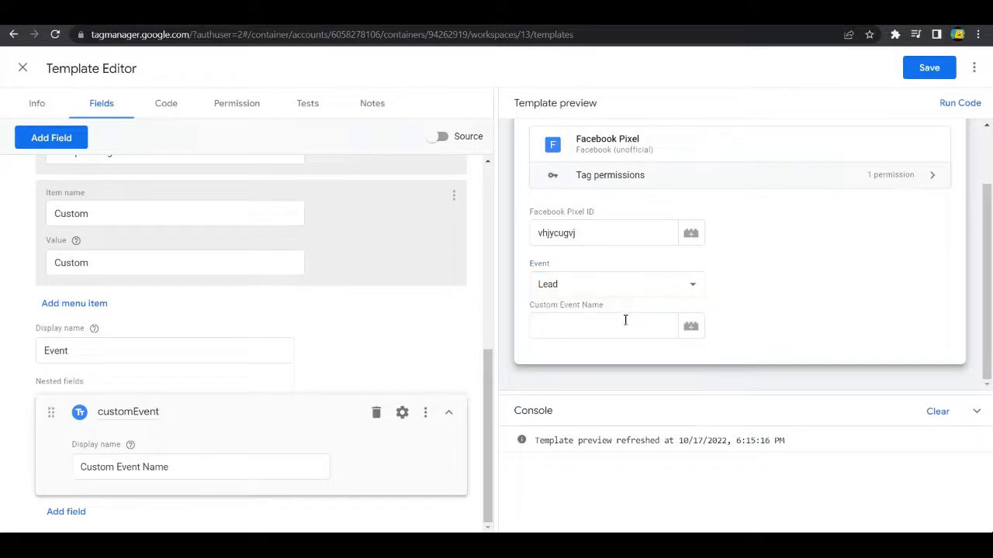
Step: Switch the previewed Event between Custom and PageView, finishing on PageView, to compare the nested Custom Event Name field
click(590, 285)
click(552, 339)
click(561, 292)
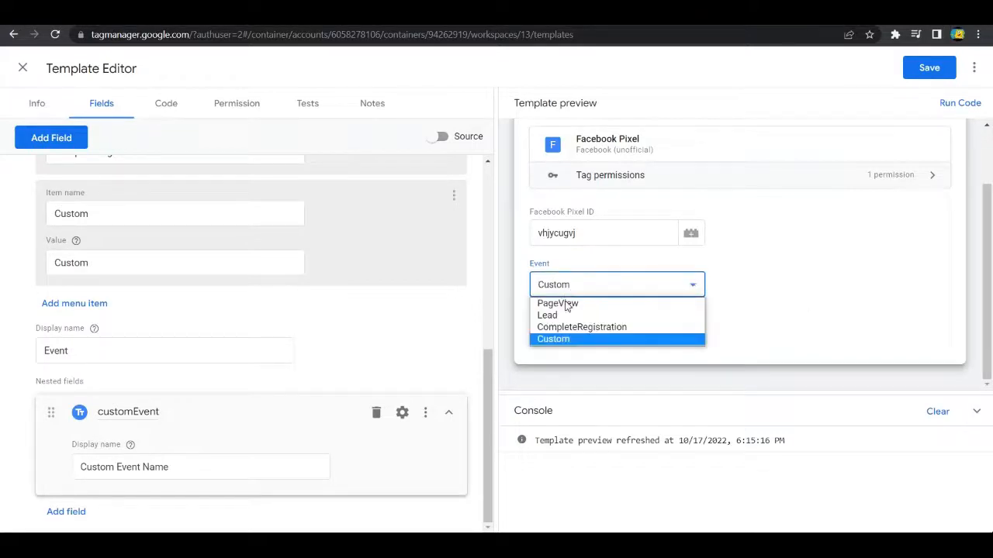
click(559, 341)
click(615, 292)
click(575, 304)
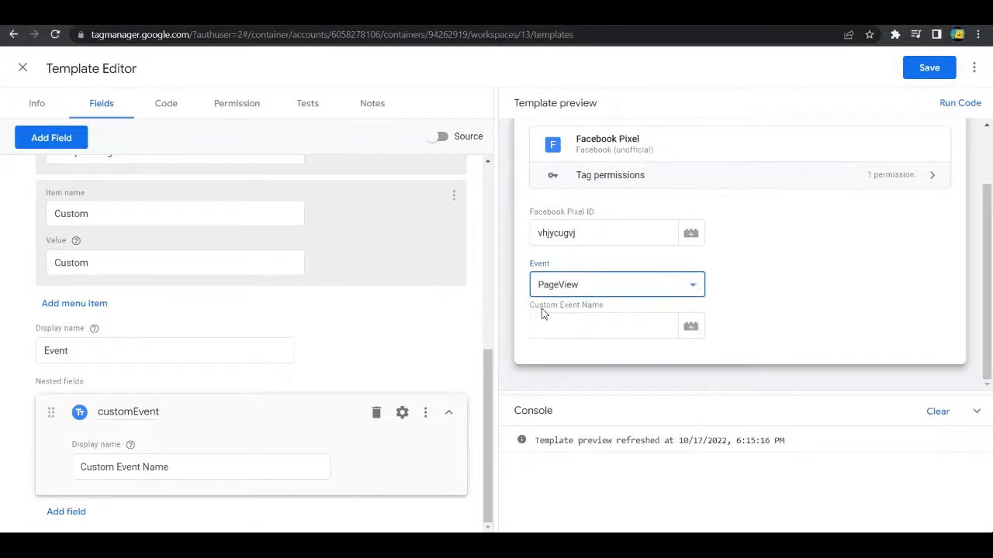
click(877, 317)
click(589, 285)
click(570, 341)
click(581, 289)
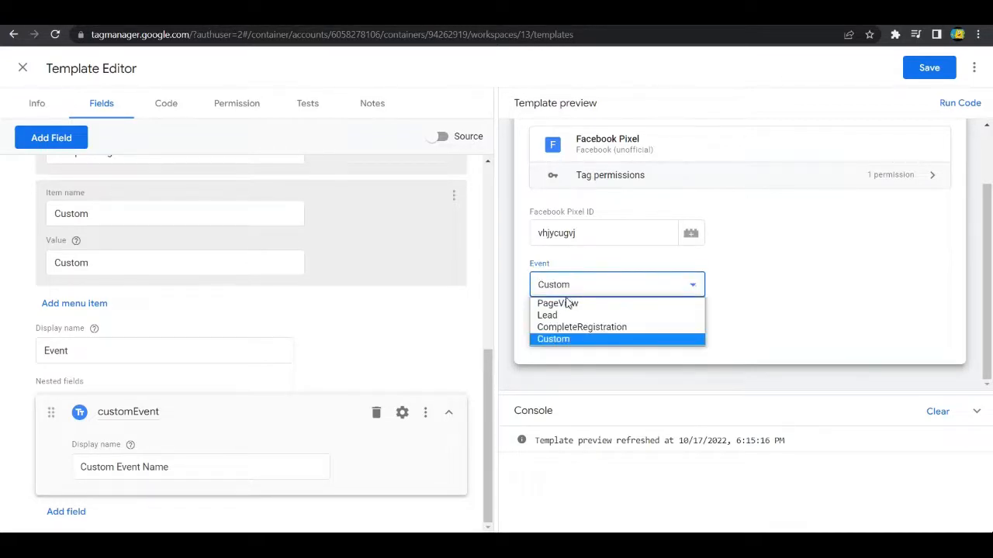
click(567, 303)
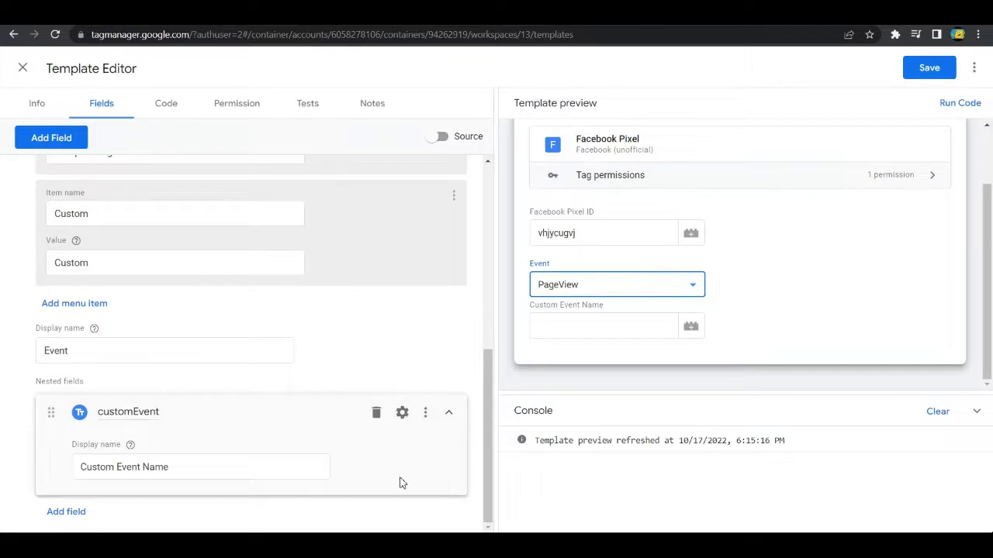
Step: Turn on the Enabling conditions option for the nested customEvent field
click(403, 411)
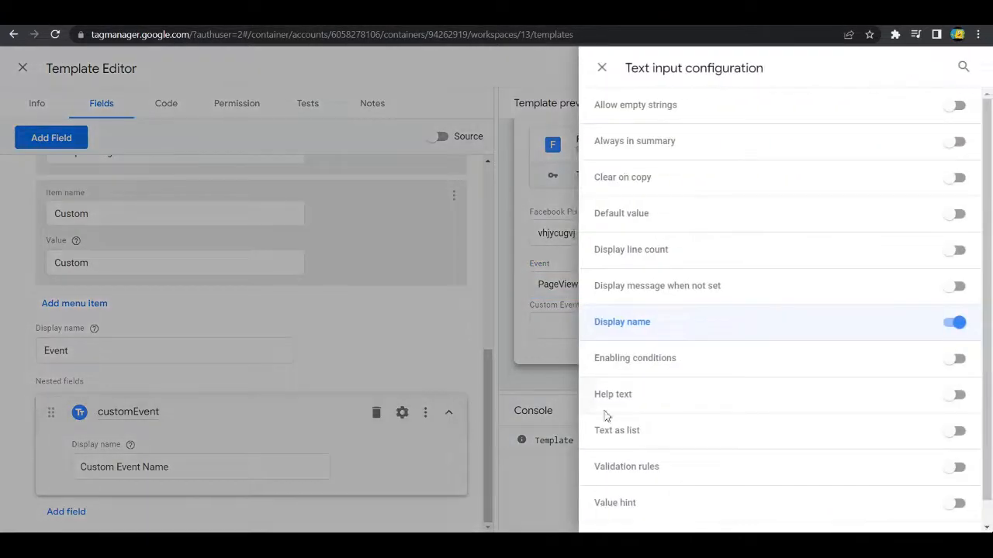
click(958, 358)
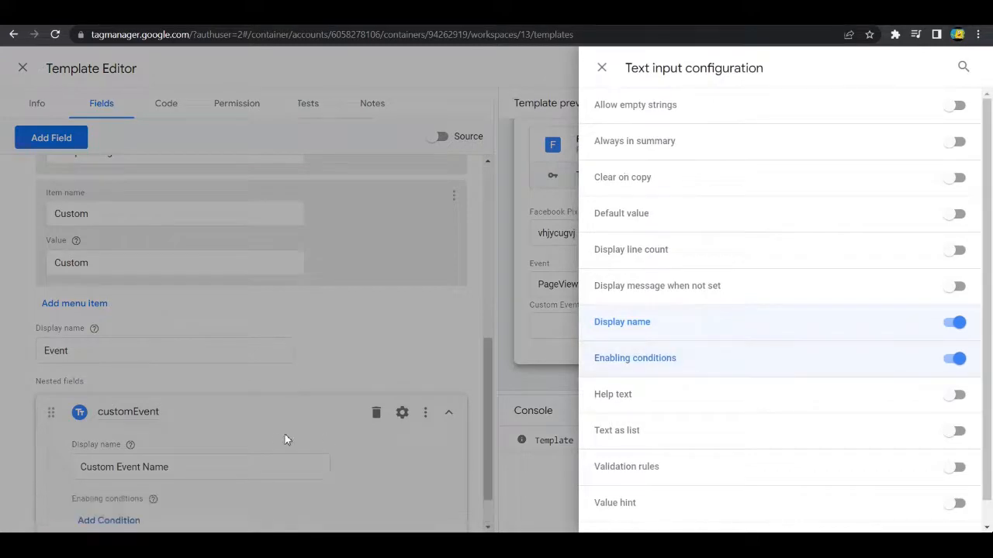
click(474, 464)
scroll(232, 403, down, 1)
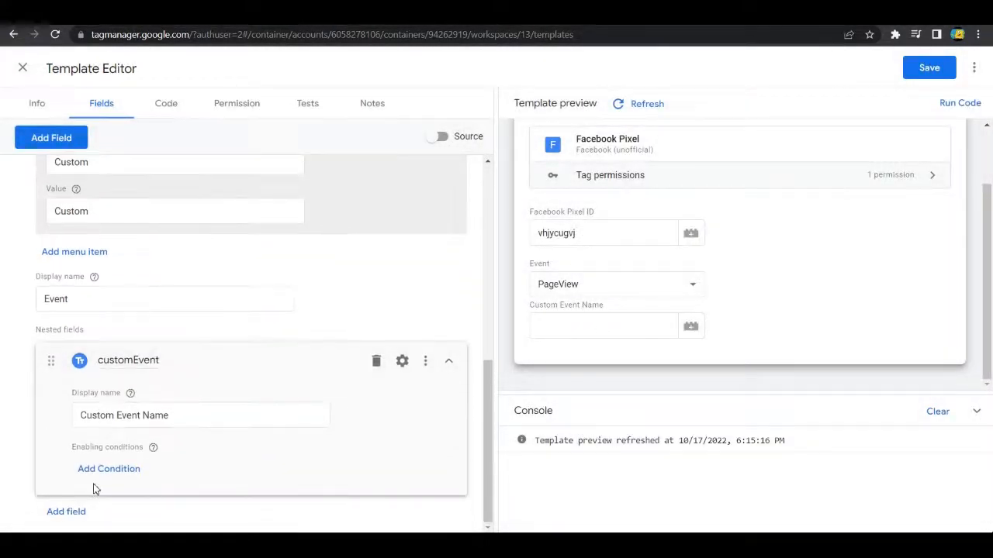
Step: Add an enabling condition to the customEvent field so that eventName equals Custom, matching the drop-down item's value
click(105, 469)
scroll(154, 450, down, 1)
click(143, 438)
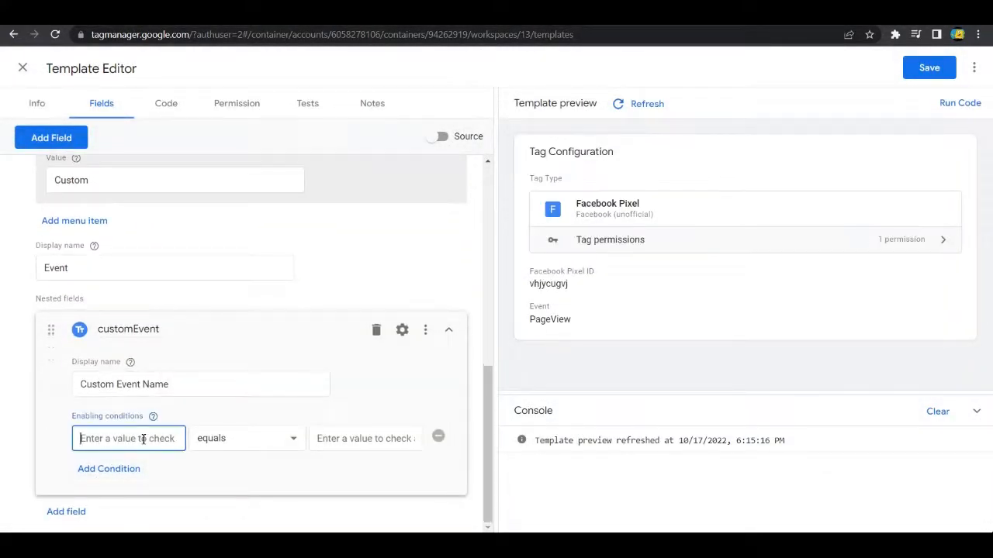
scroll(144, 438, up, 5)
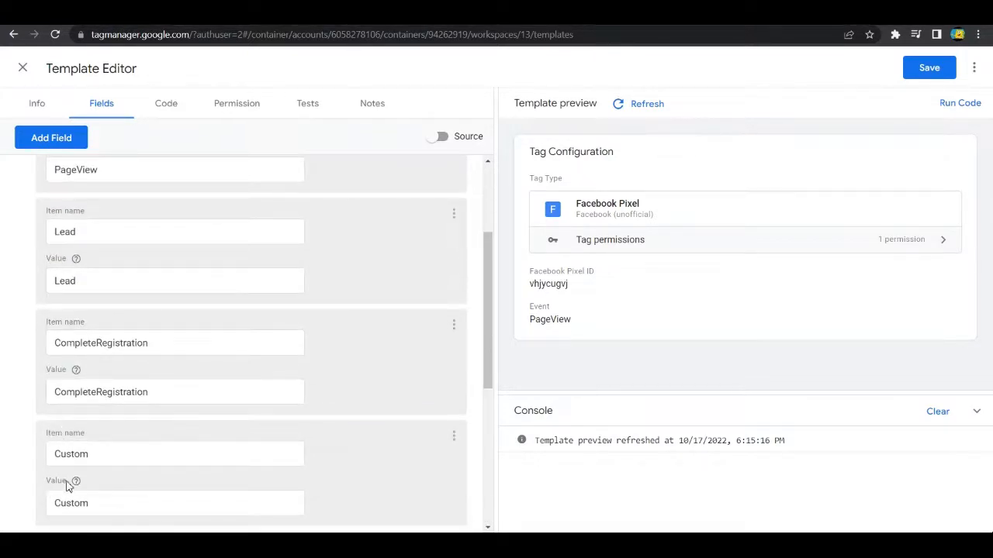
scroll(73, 470, up, 3)
scroll(101, 335, down, 7)
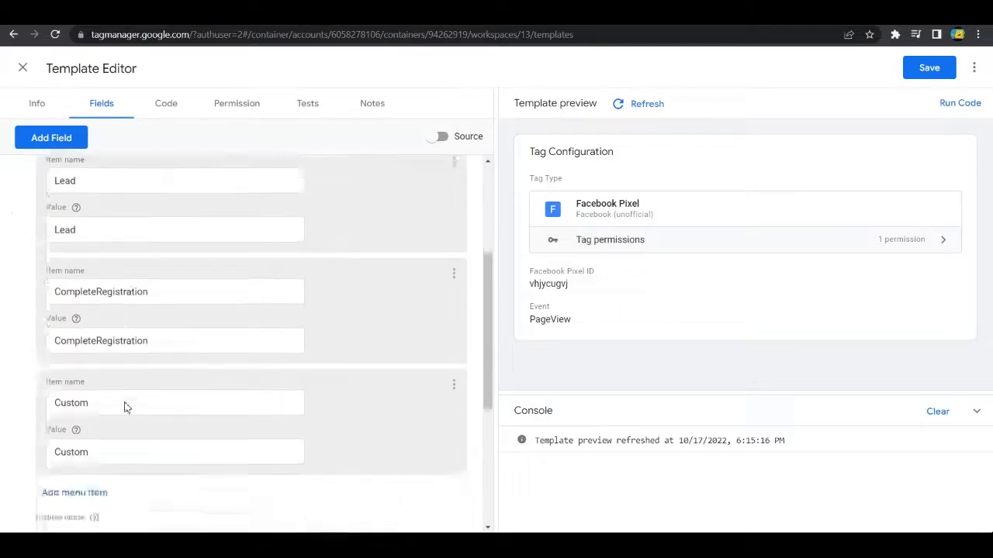
click(111, 465)
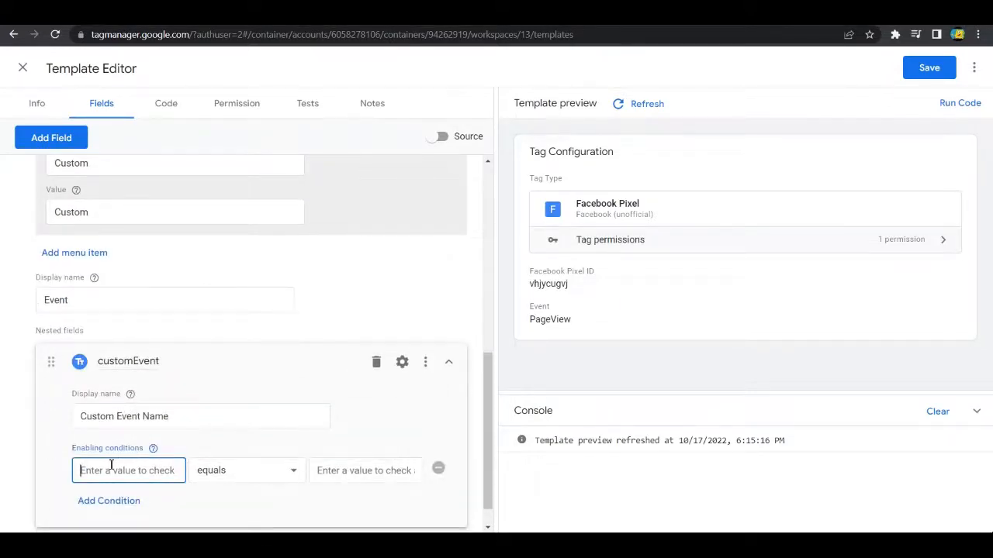
text(eventName)
click(343, 471)
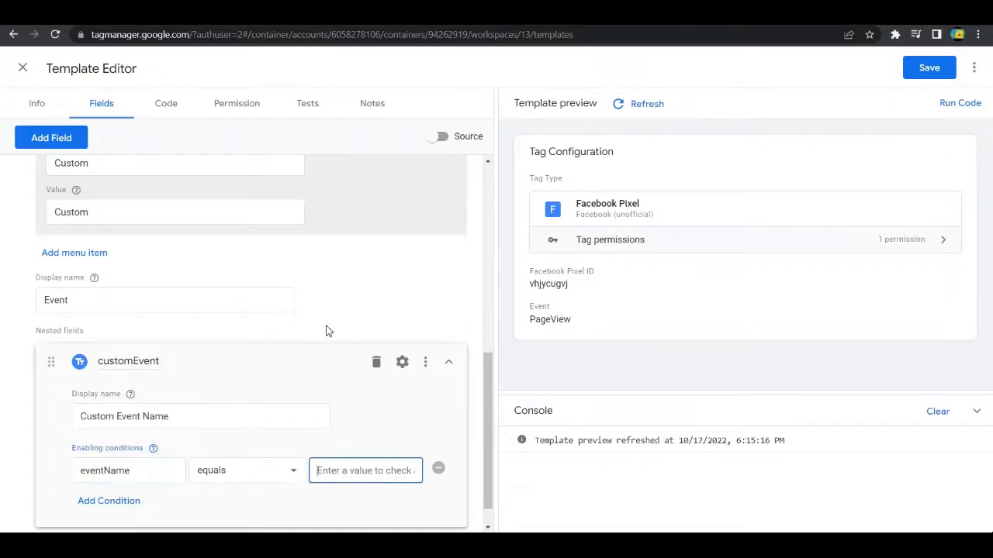
text(Custom)
scroll(318, 329, up, 6)
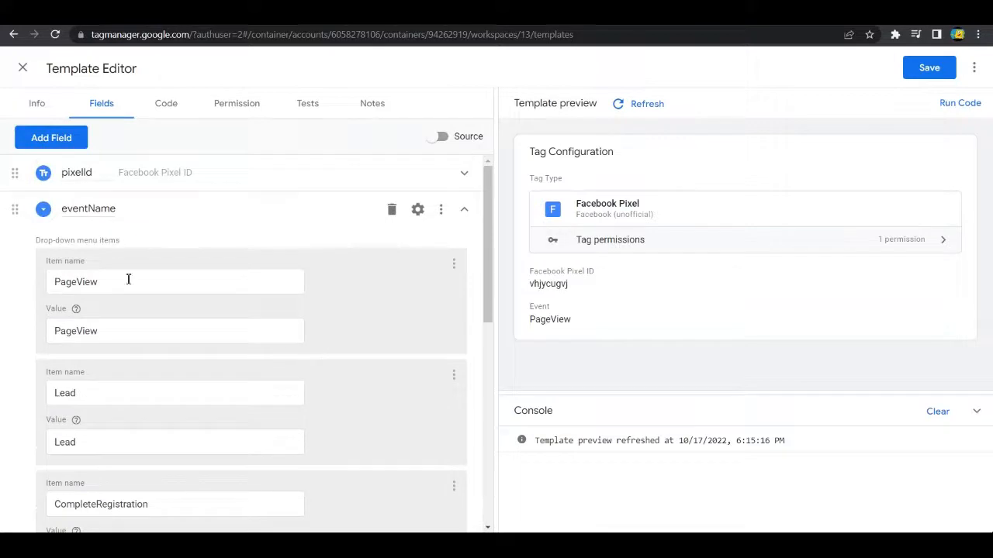
scroll(208, 298, down, 4)
scroll(129, 307, down, 2)
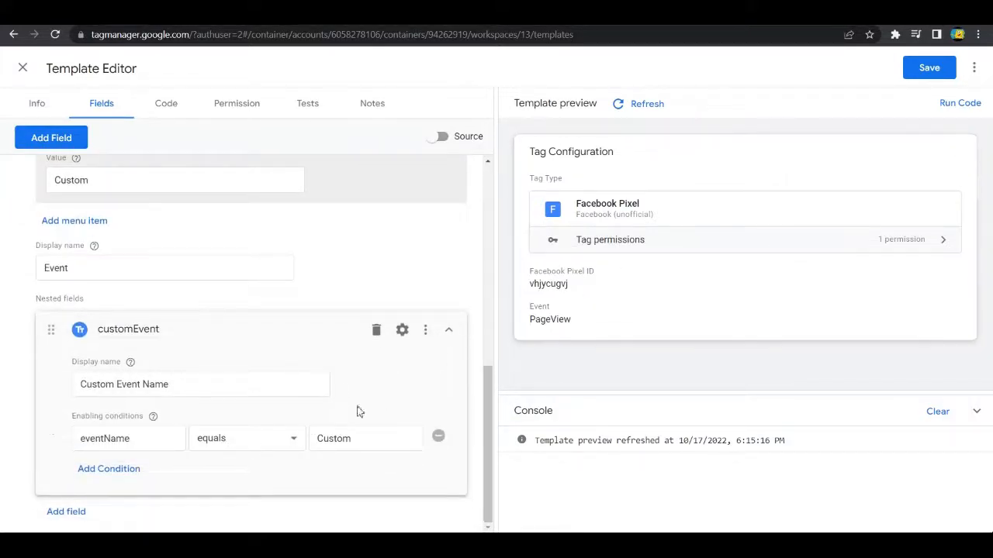
Step: Refresh the template preview and try Lead, CompleteRegistration and Custom as the Event, checking when the Custom Event Name field is shown
click(647, 104)
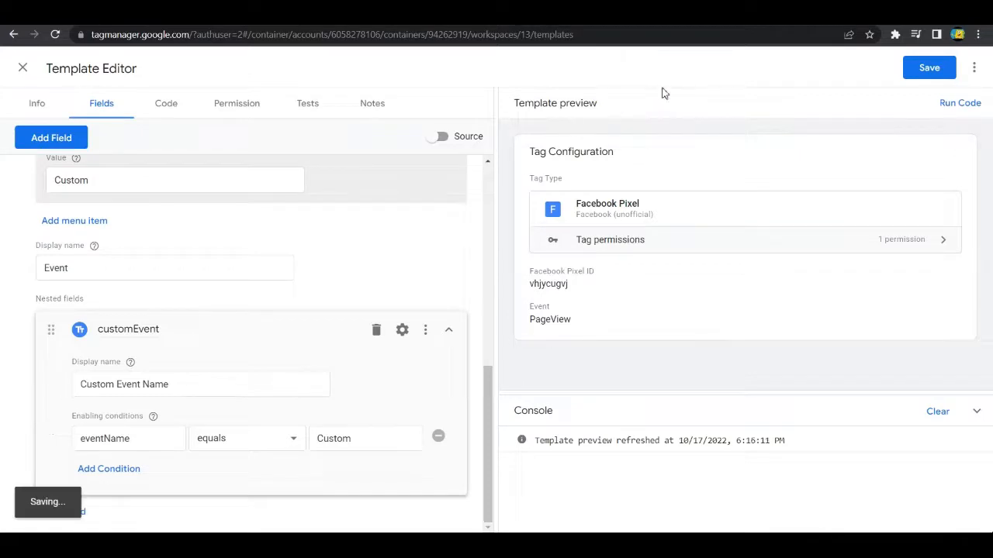
scroll(648, 306, down, 1)
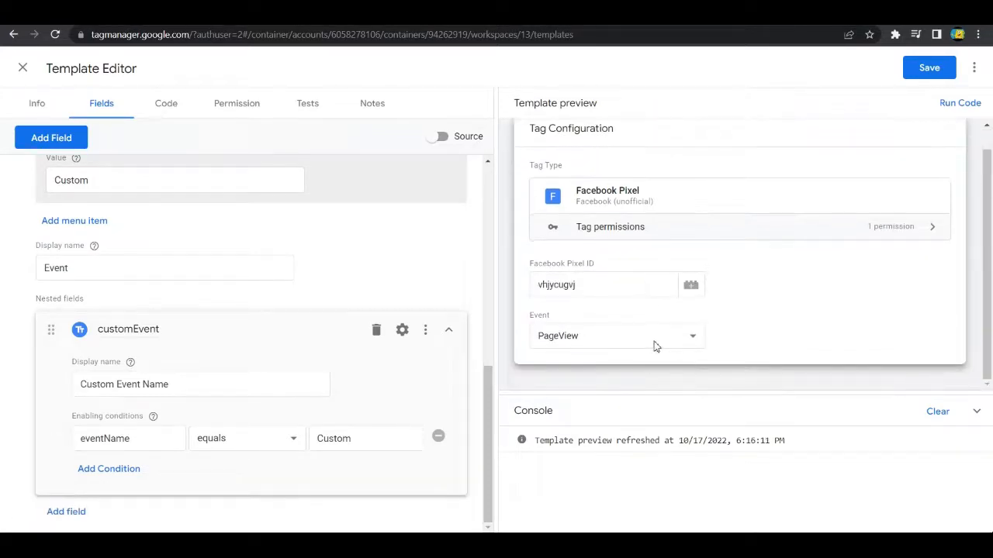
click(693, 336)
click(574, 366)
click(577, 344)
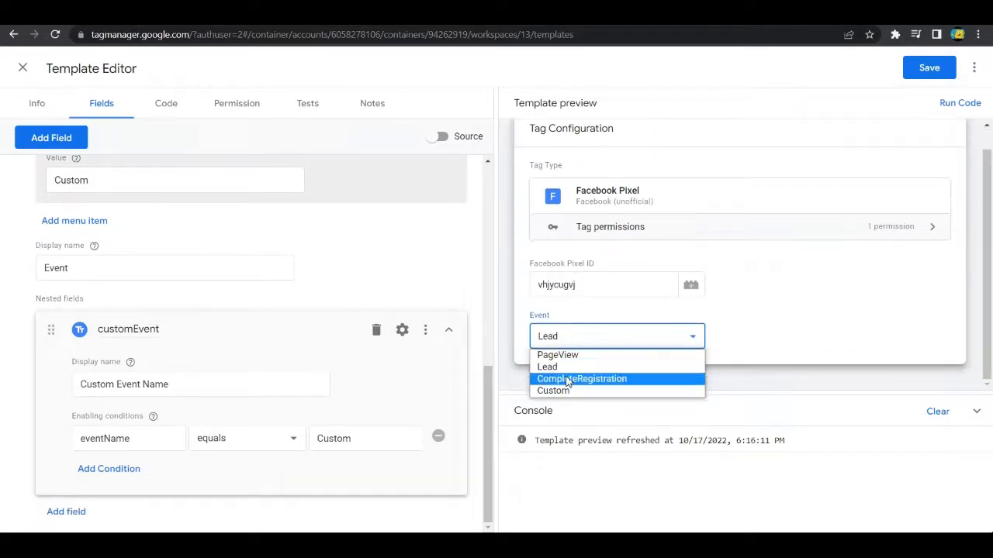
click(567, 379)
click(571, 342)
click(567, 391)
scroll(574, 335, down, 1)
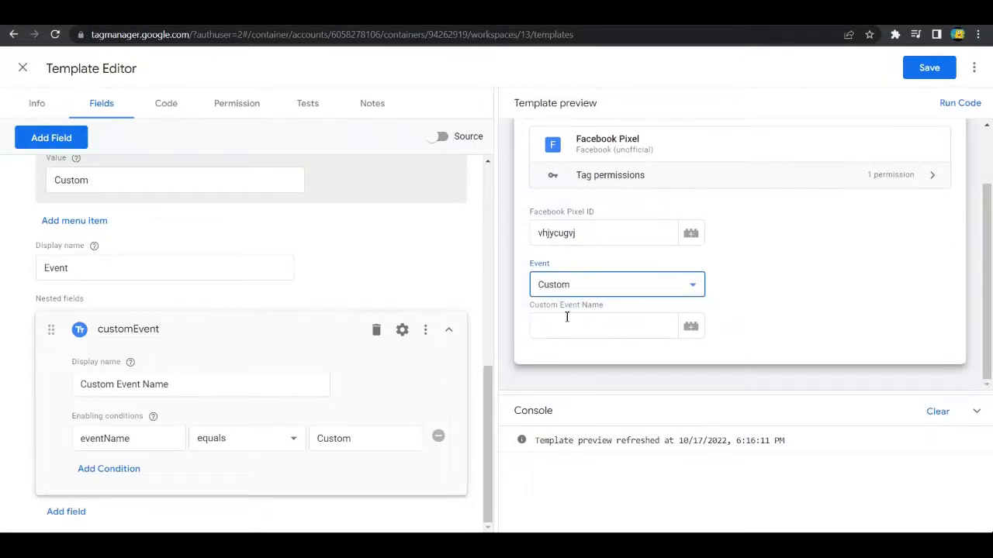
click(823, 342)
click(634, 327)
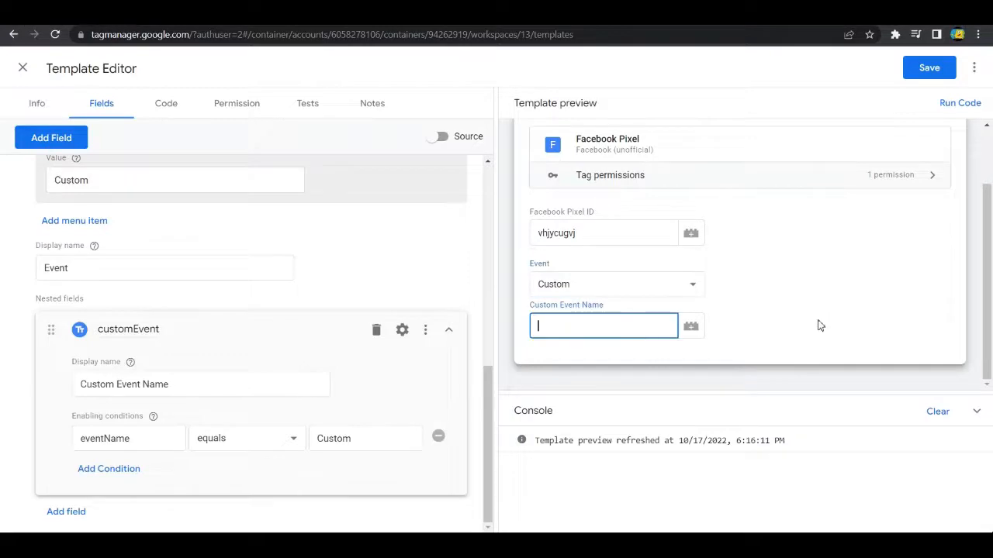
click(818, 322)
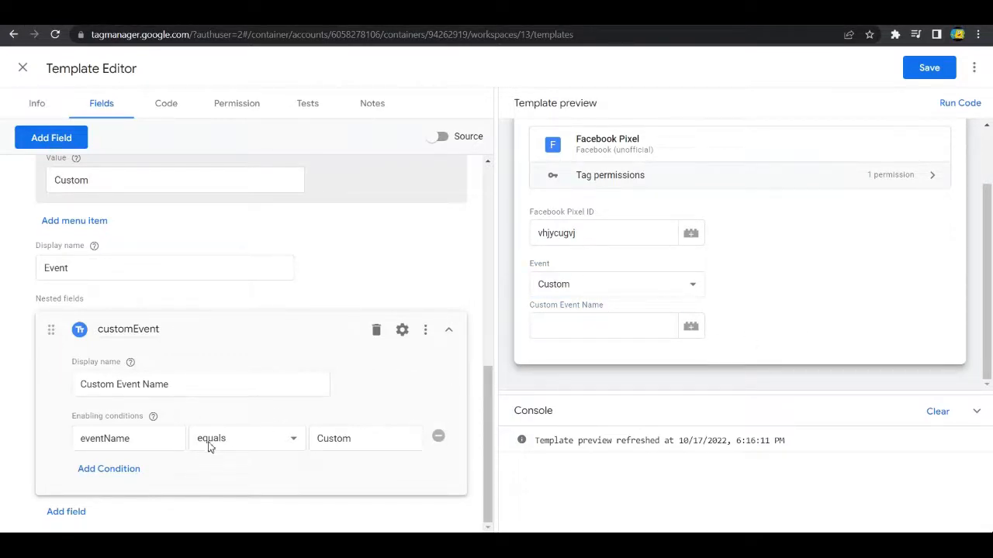
Step: Collapse the eventName field and review the collapsible sections in the Google Analytics GA4 Configuration tag as a reference
scroll(326, 364, up, 6)
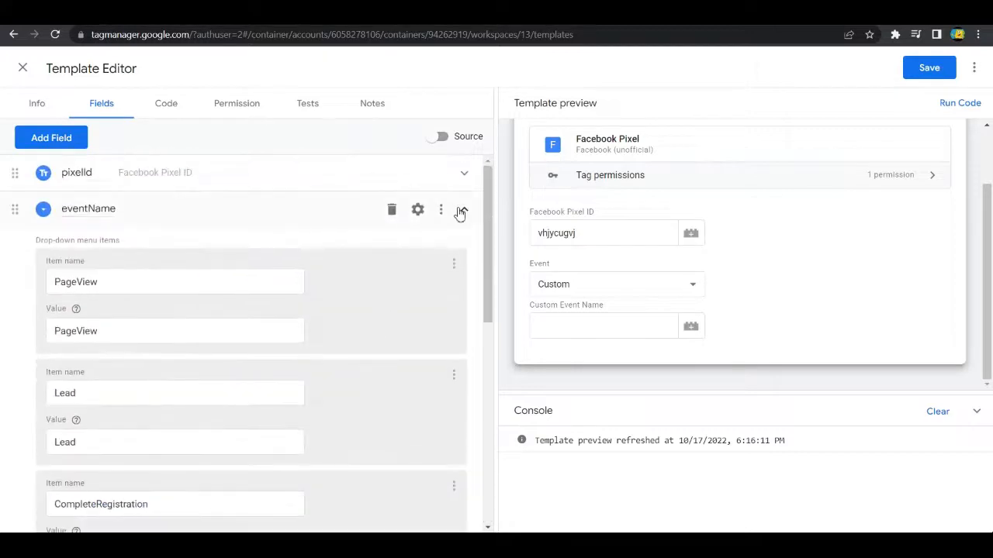
click(460, 211)
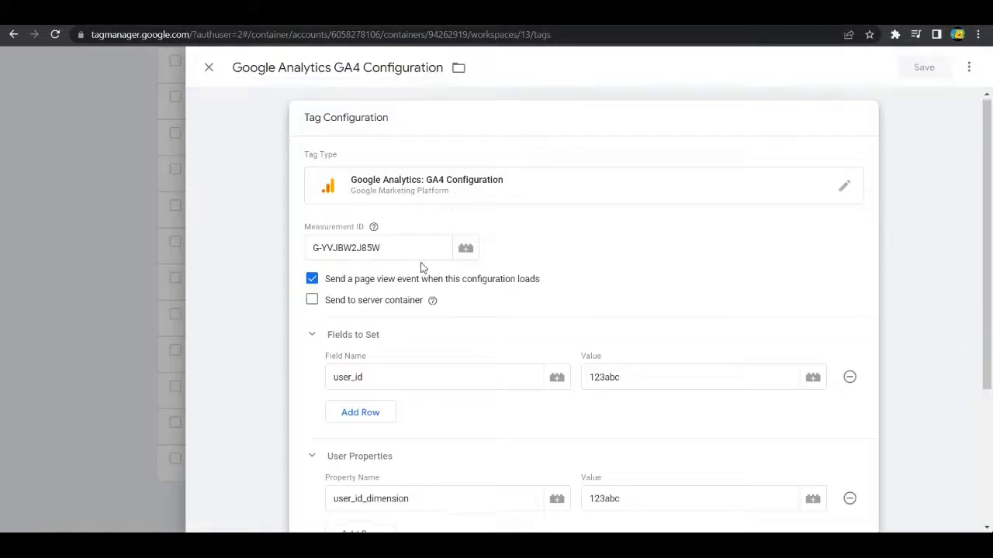
scroll(508, 291, down, 4)
scroll(508, 292, up, 1)
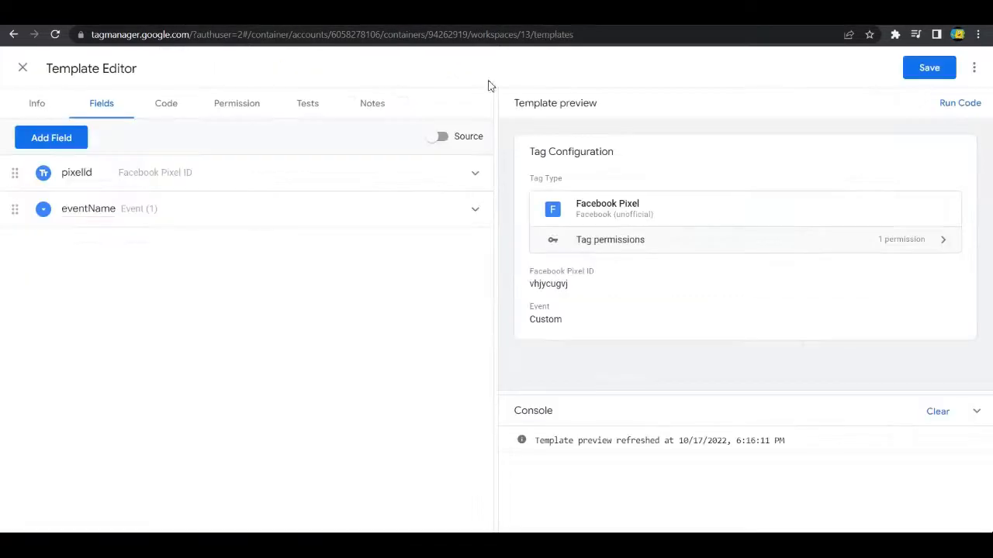
Step: Add a Group field to the template and name it groupProperties
click(51, 138)
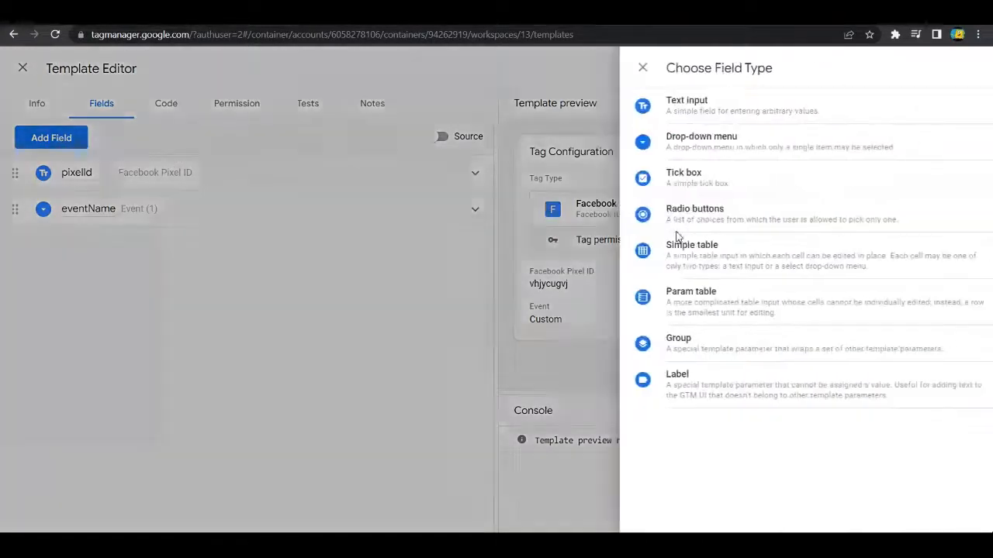
click(643, 349)
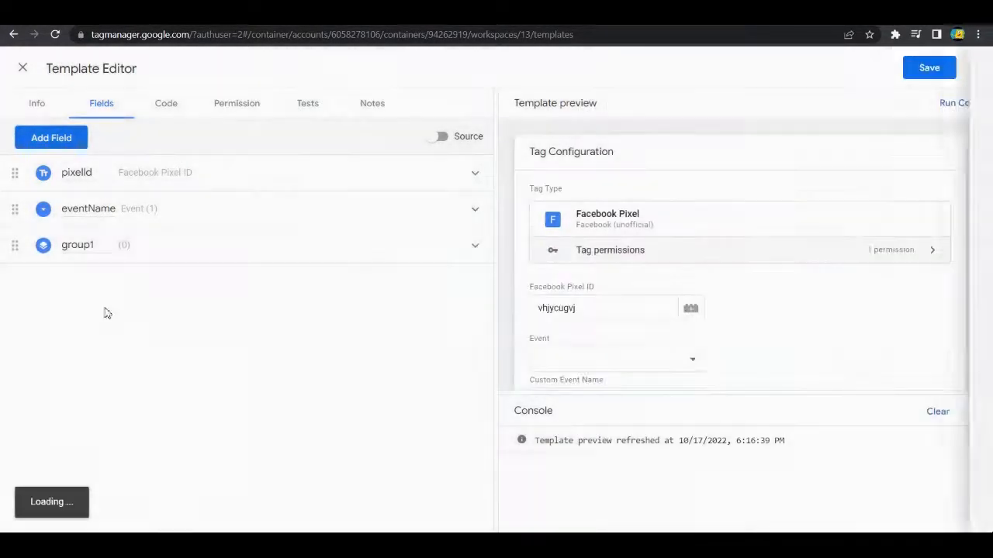
double_click(103, 248)
text(groupPr)
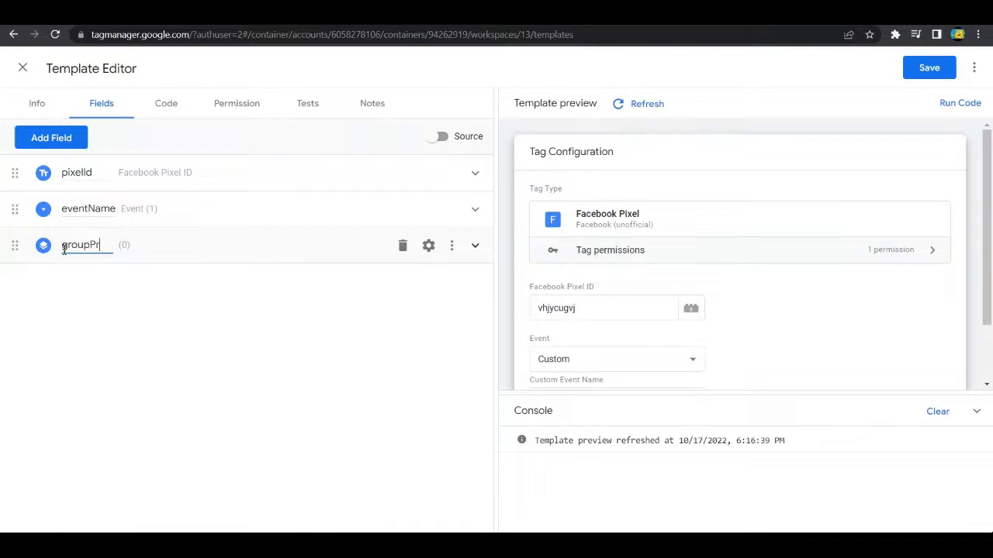
text(operties)
Step: Expand groupProperties, set its group style to Collapsible section – Collapsed, and check it in the refreshed template preview
click(476, 249)
click(200, 307)
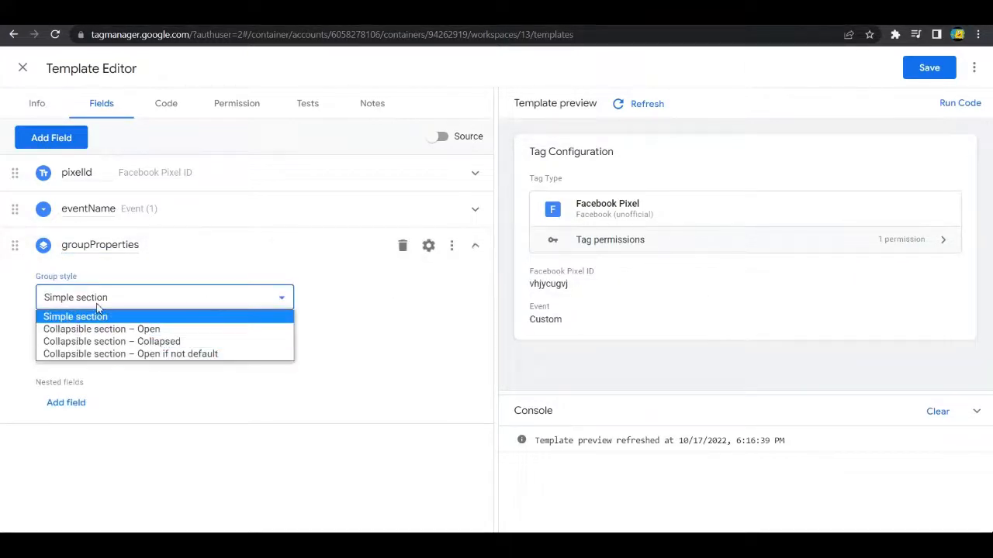
click(103, 345)
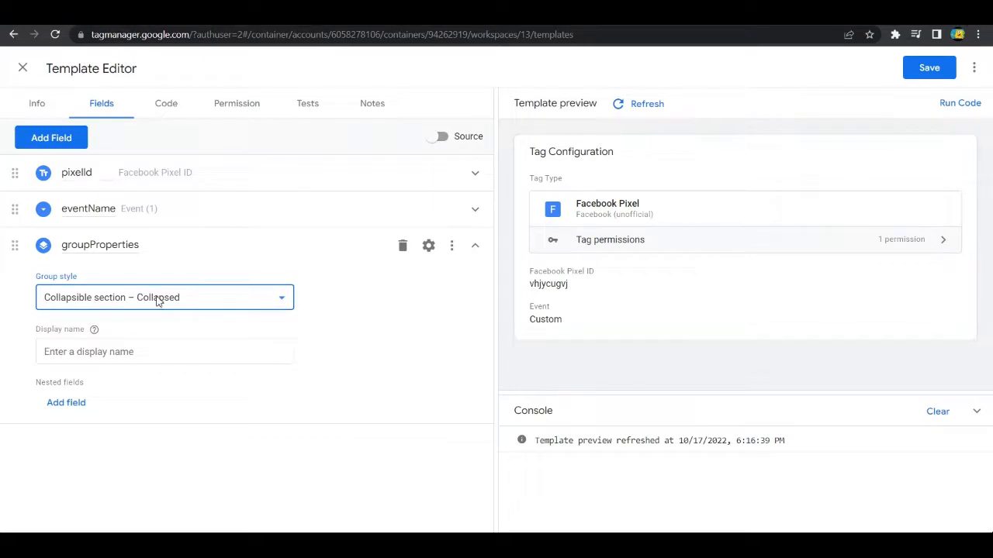
scroll(558, 365, down, 2)
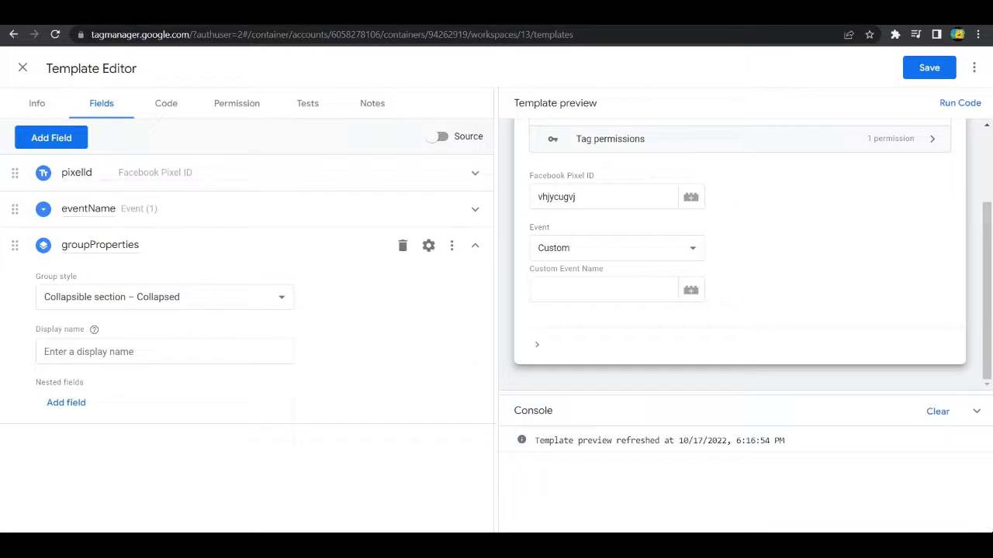
Step: Set the groupProperties display name to Properties and refresh the template preview to check the section
click(182, 350)
text(Properties)
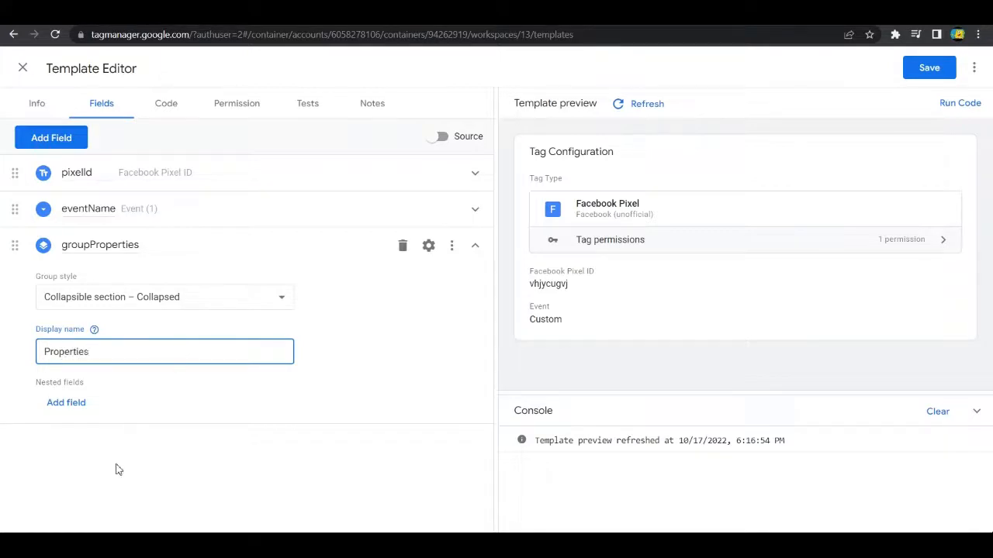
click(117, 469)
click(649, 106)
scroll(664, 366, down, 2)
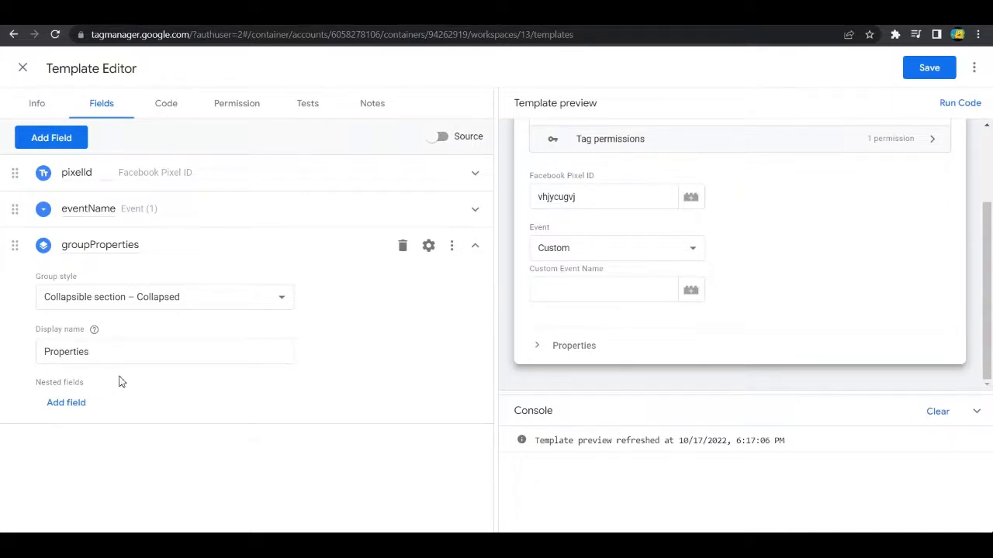
Step: Add a nested Simple table field inside groupProperties and name it Properties
click(66, 403)
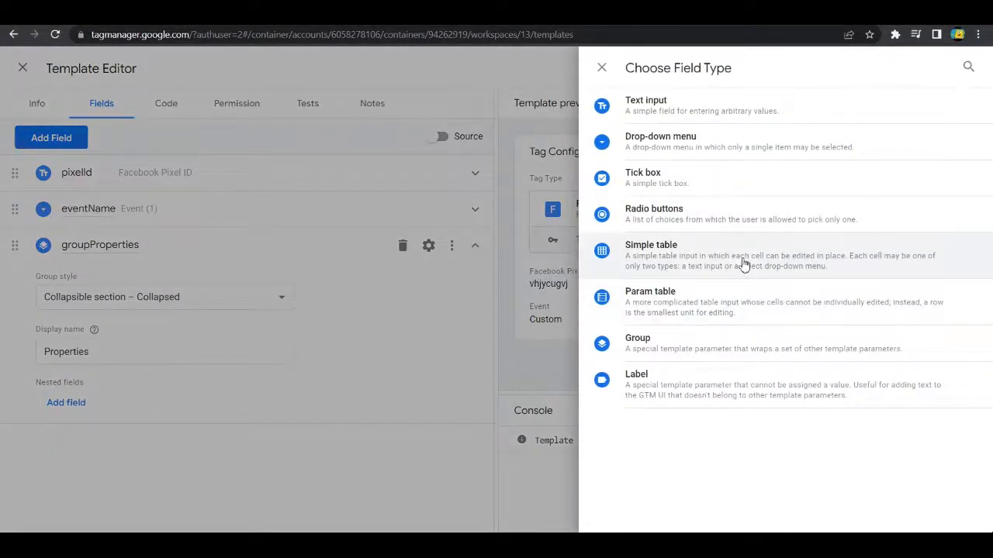
click(742, 261)
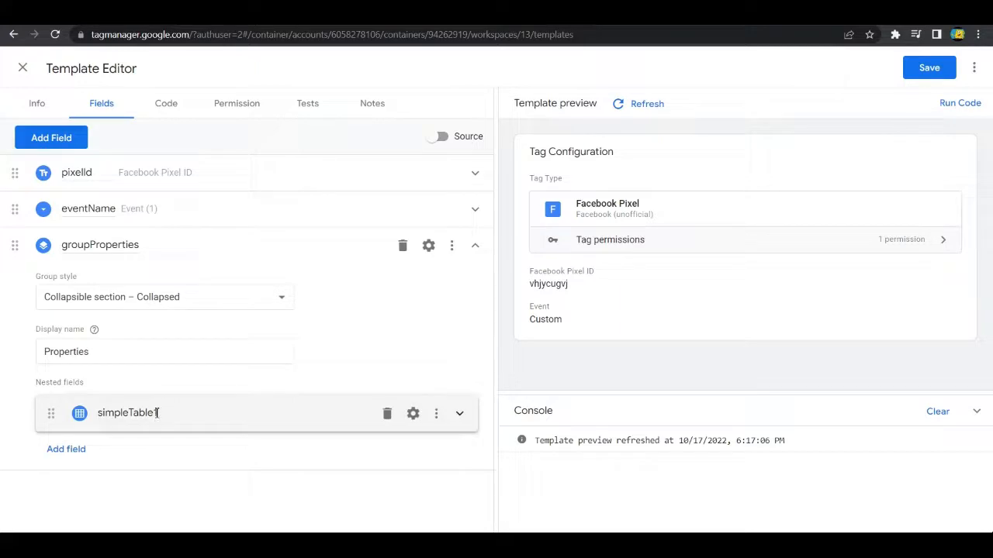
drag(101, 416, 160, 420)
text(P)
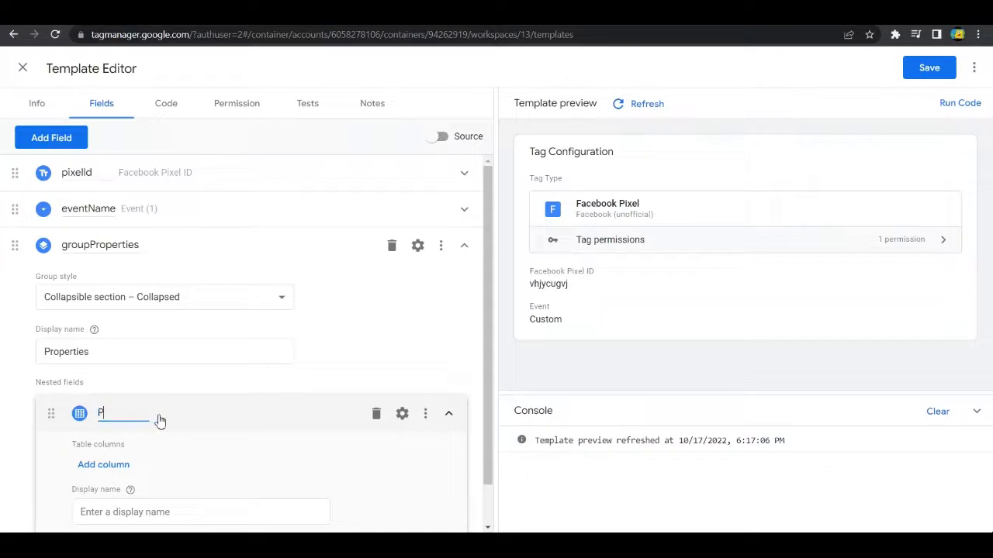
text(roperties)
scroll(226, 350, down, 1)
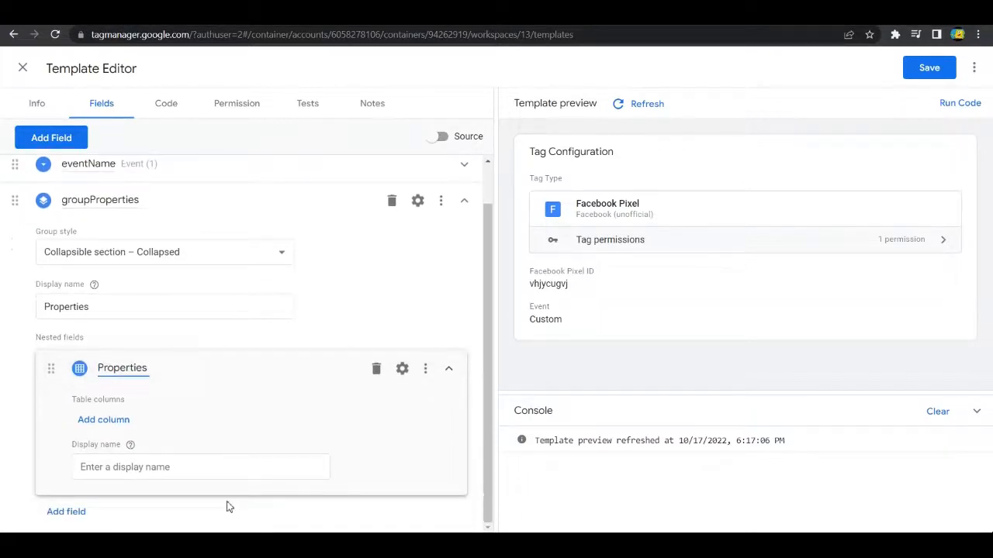
Step: Turn off the Display name option in the nested Properties table's configuration
click(226, 468)
click(402, 369)
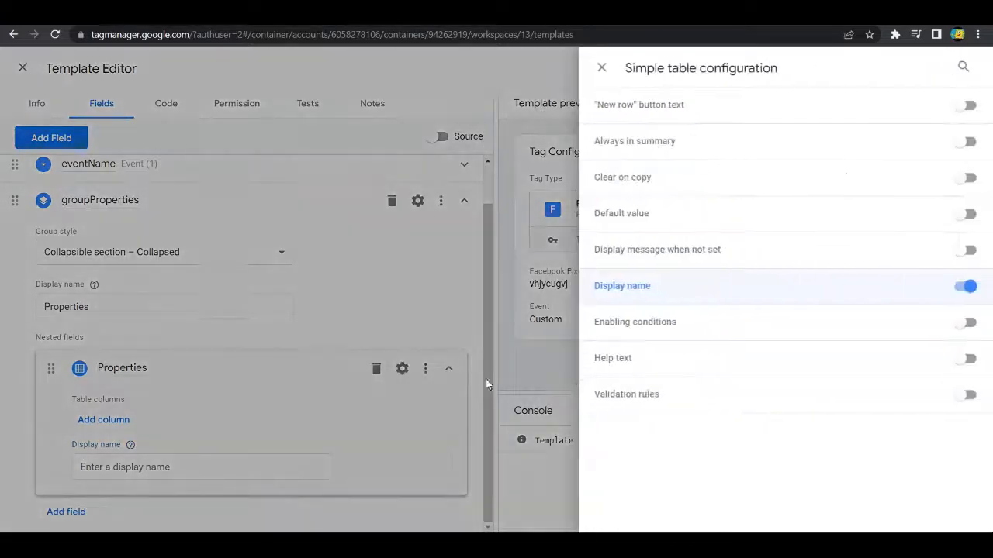
click(962, 287)
click(203, 456)
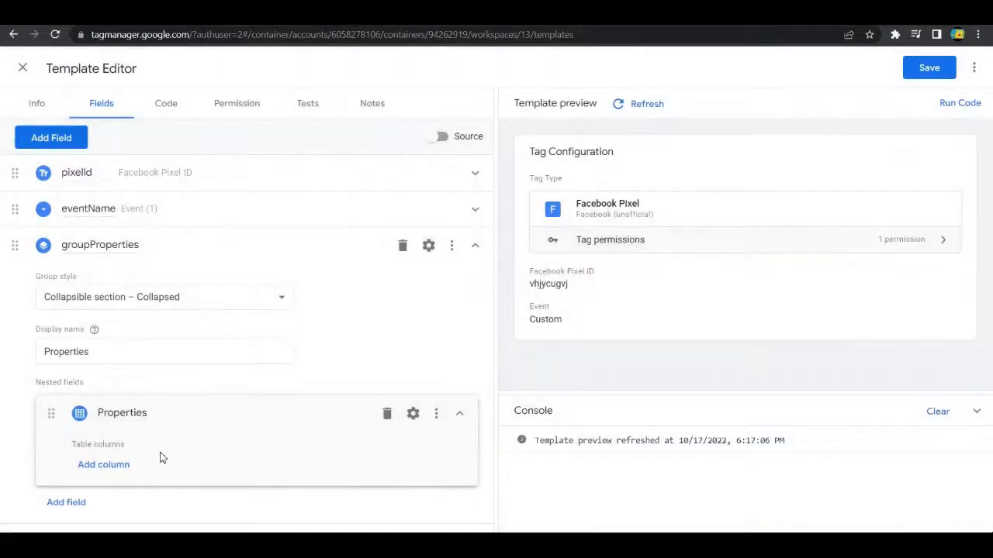
Step: Add a text column named Property Name with the internal name "name" to the nested Properties table
click(114, 465)
scroll(208, 427, down, 2)
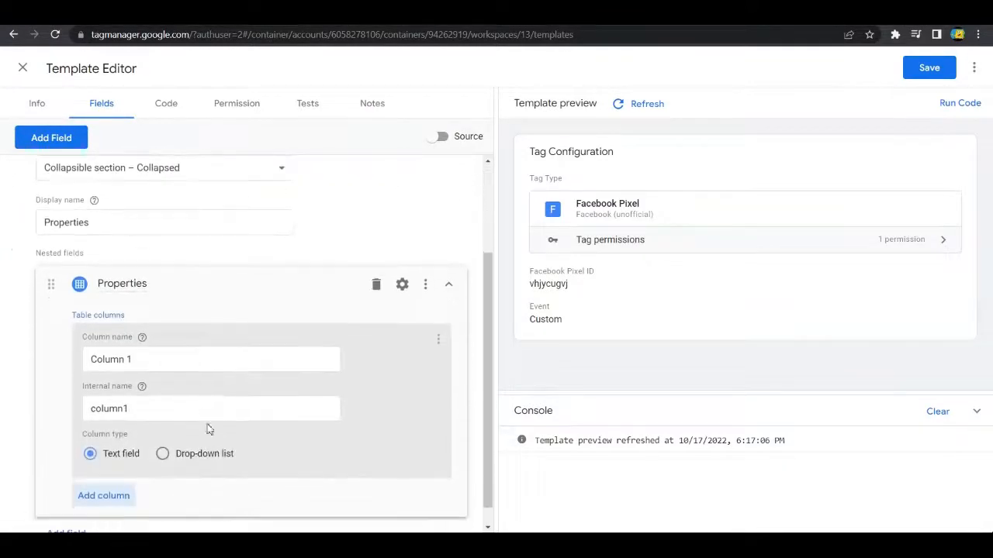
scroll(107, 366, up, 2)
key(ctrl+a)
scroll(280, 432, down, 2)
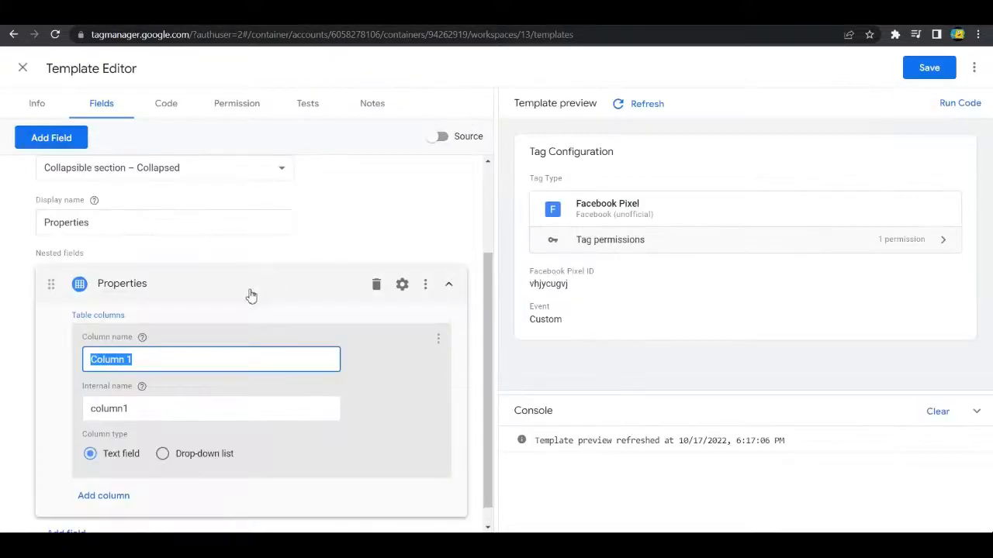
scroll(251, 310, down, 1)
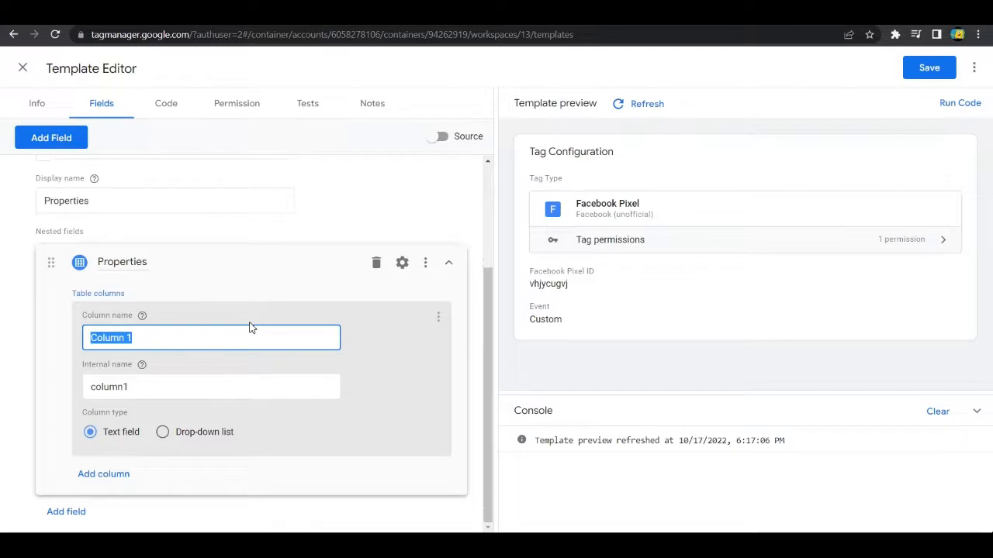
text(Property Nam)
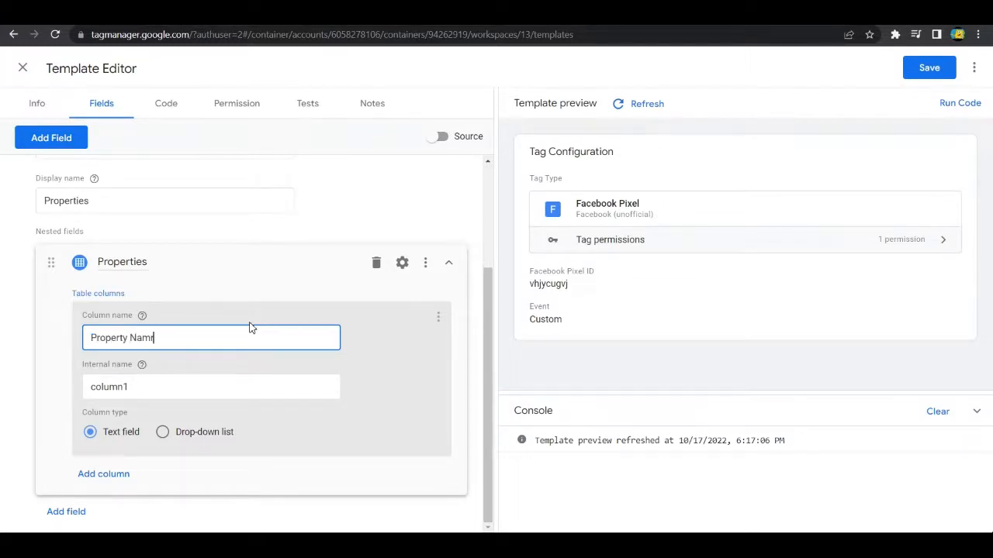
text(e)
key(Tab)
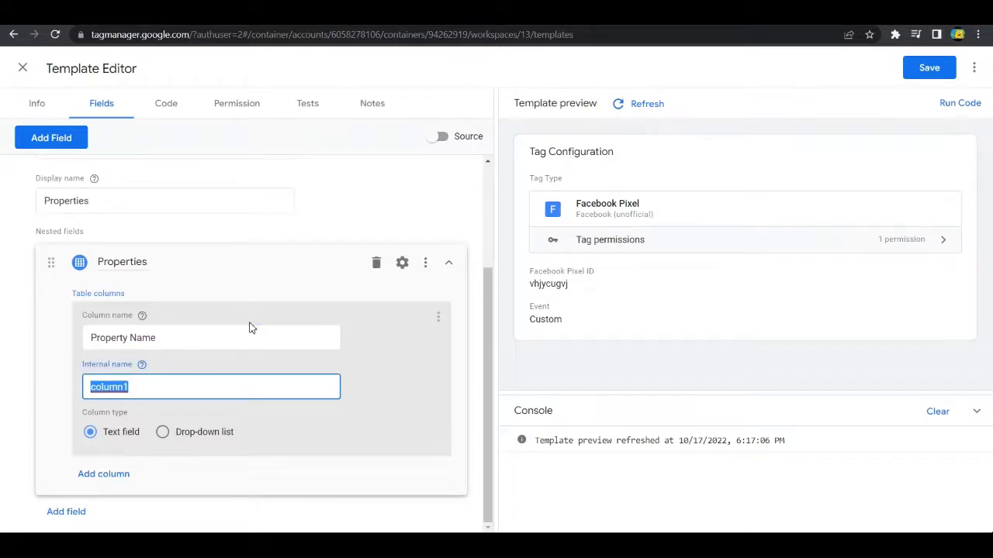
text(va)
key(BackSpace)
text(name)
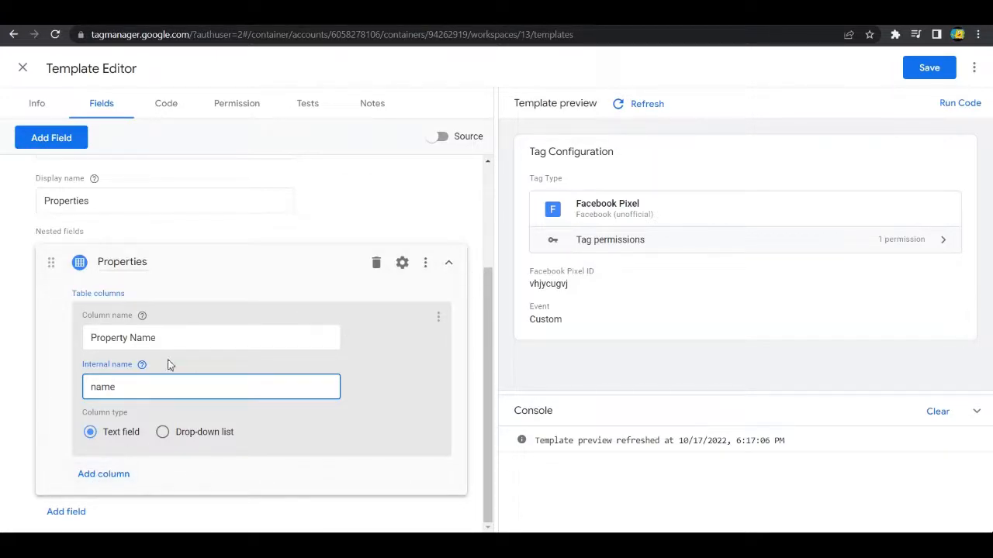
Step: Show the advanced settings of the Property Name column and require its column values to be unique
click(429, 270)
click(403, 263)
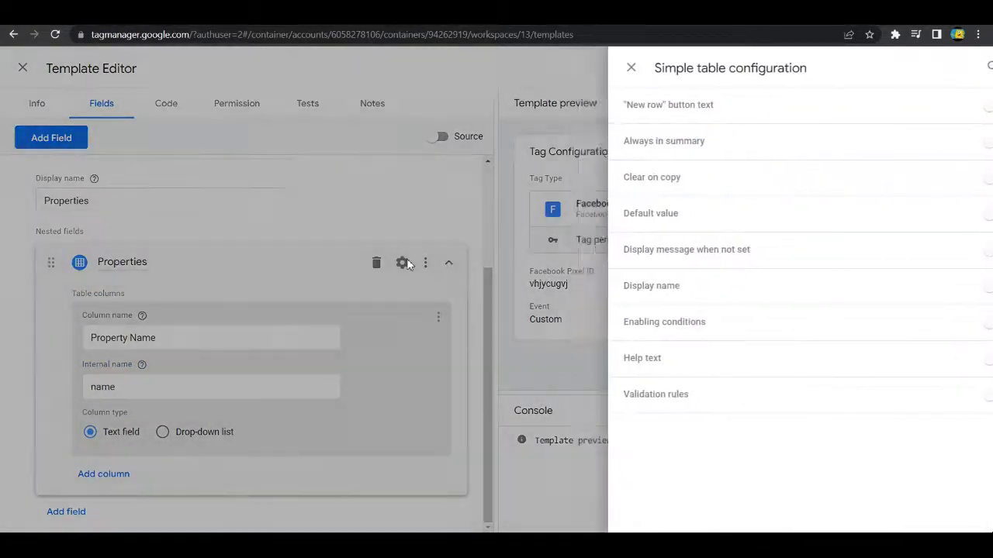
click(403, 265)
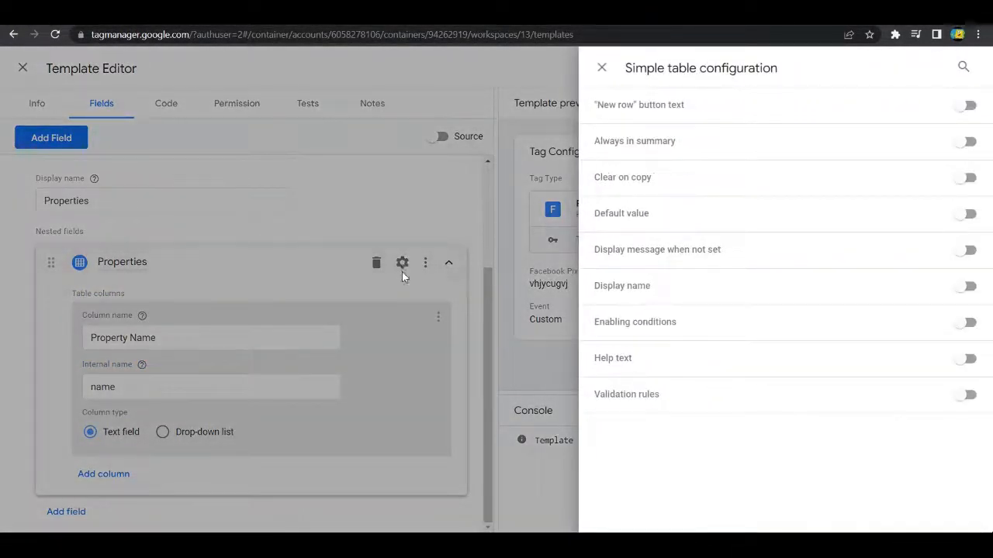
click(404, 279)
click(437, 316)
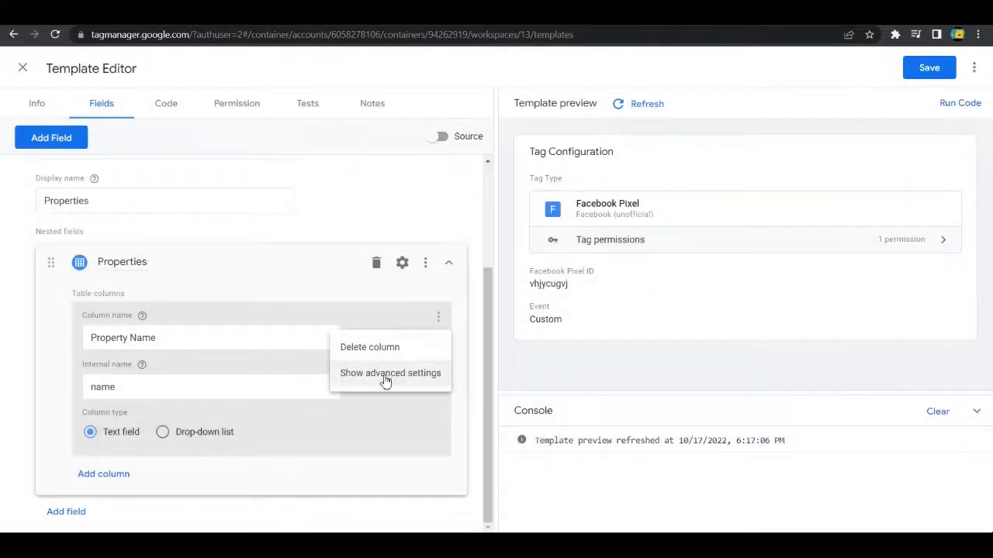
click(383, 375)
scroll(93, 394, down, 3)
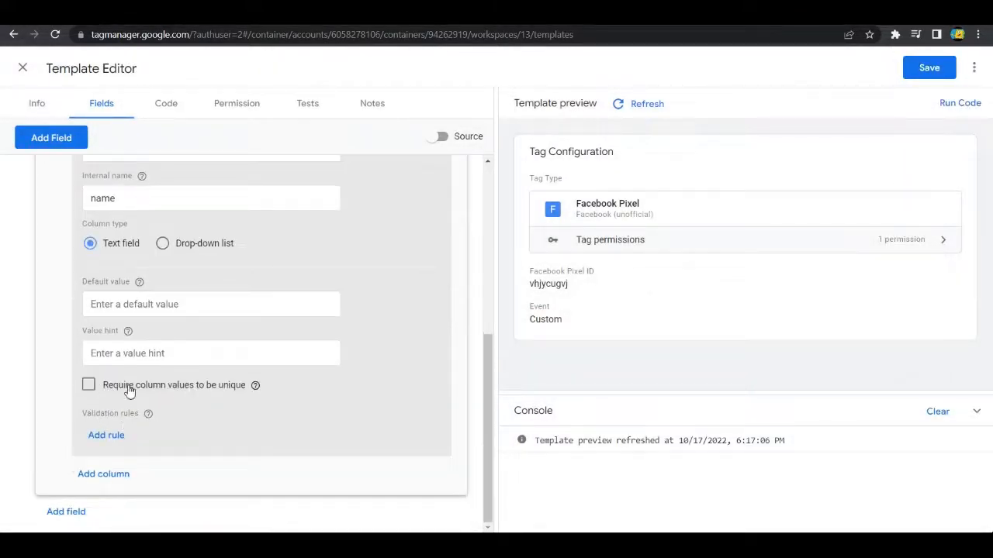
click(88, 385)
scroll(291, 390, up, 1)
scroll(219, 375, up, 3)
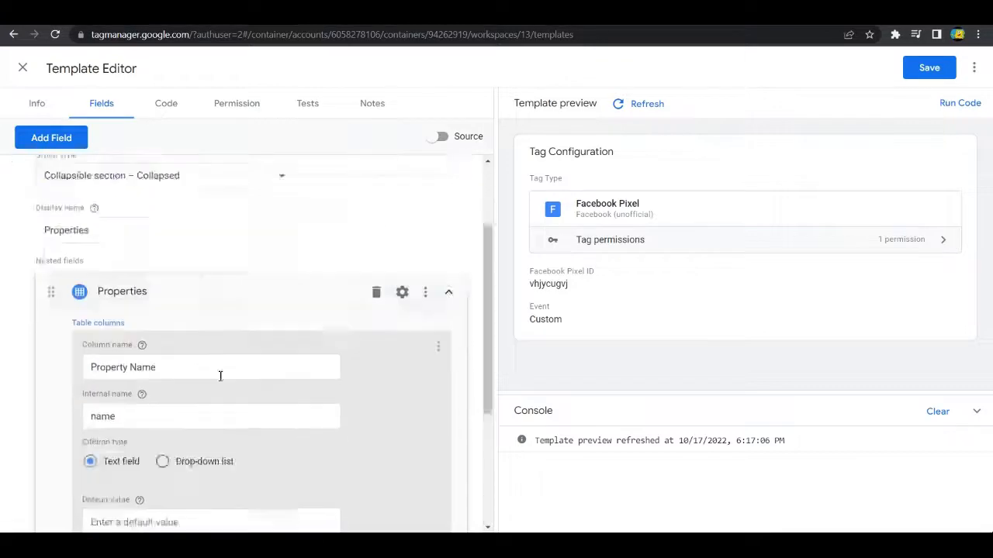
Step: Add a second text column to the Properties table, named Property Value with the internal name "value"
scroll(282, 220, down, 3)
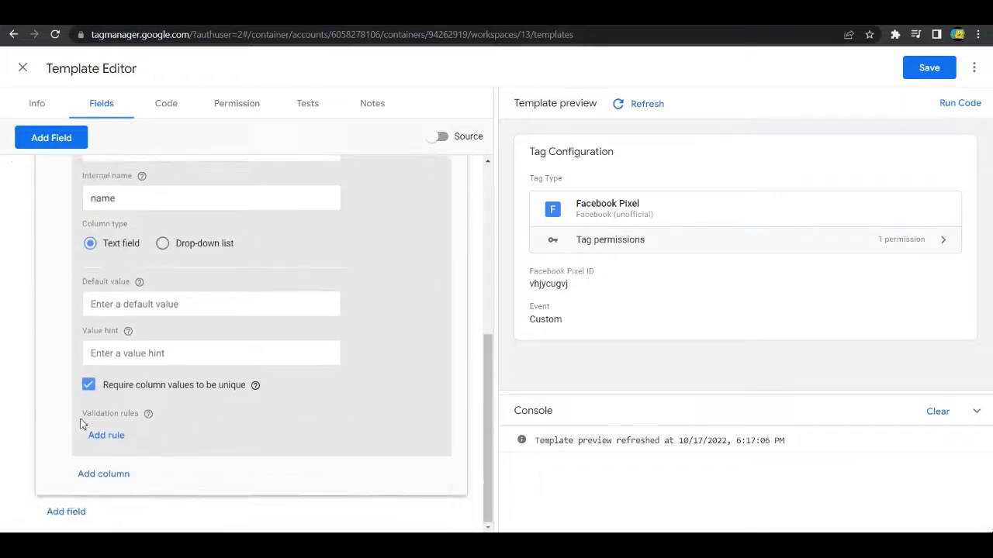
click(104, 482)
drag(148, 339, 81, 339)
scroll(81, 341, up, 6)
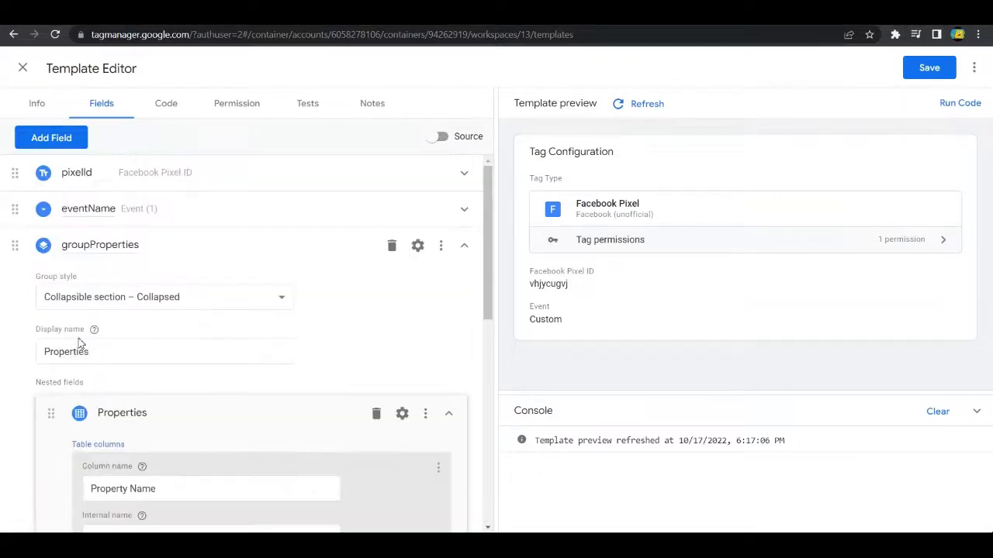
scroll(208, 467, down, 5)
click(217, 436)
scroll(226, 434, down, 1)
scroll(226, 417, down, 2)
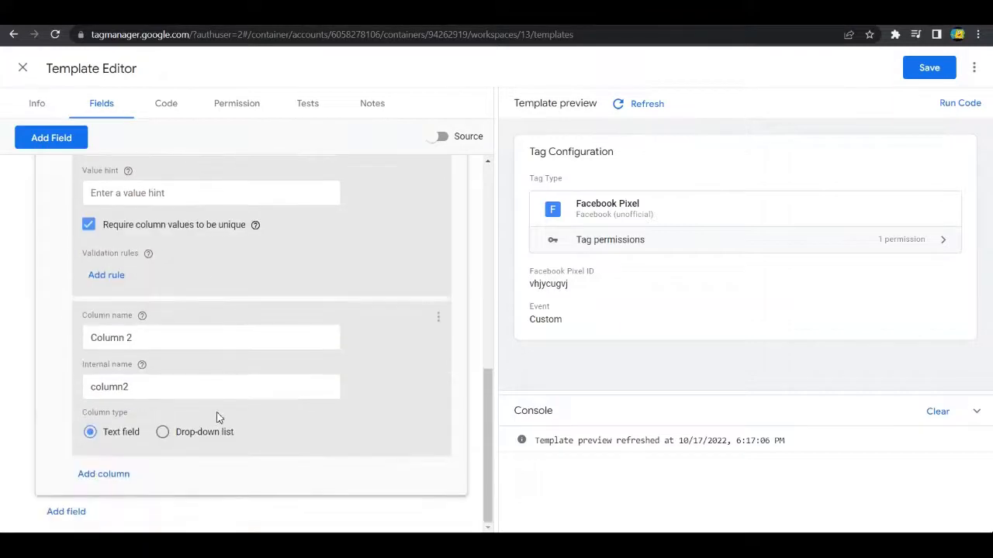
drag(144, 339, 85, 341)
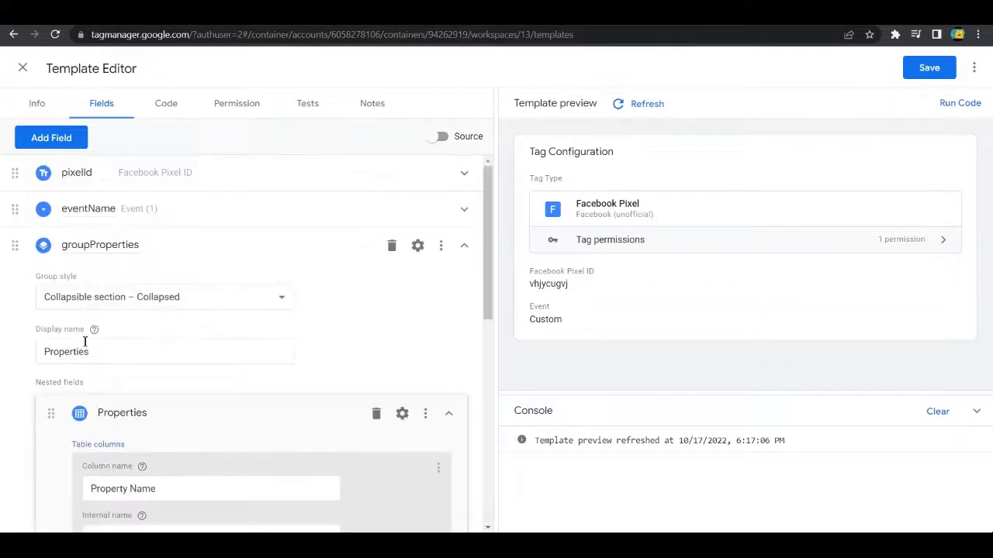
scroll(223, 380, down, 6)
text(Property)
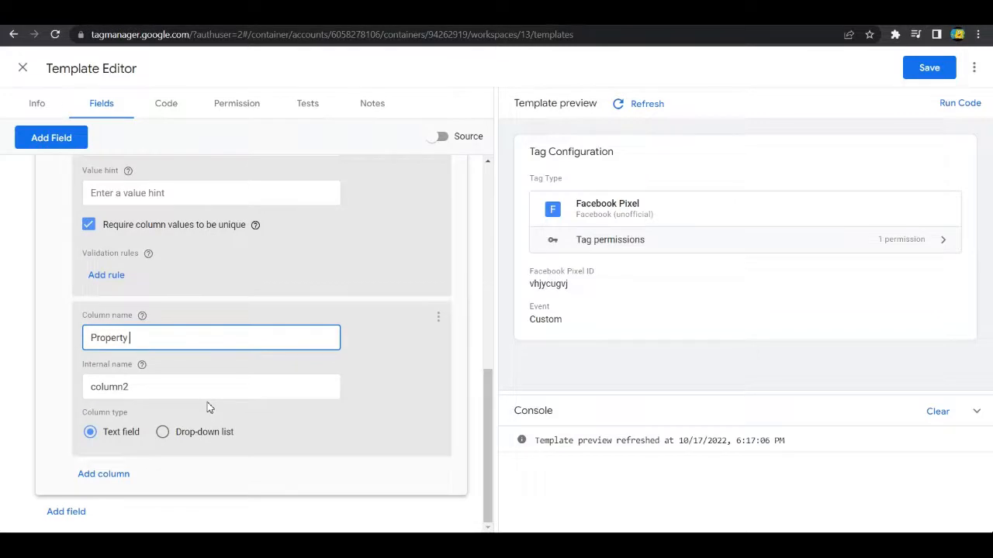
text( Value)
key(Tab)
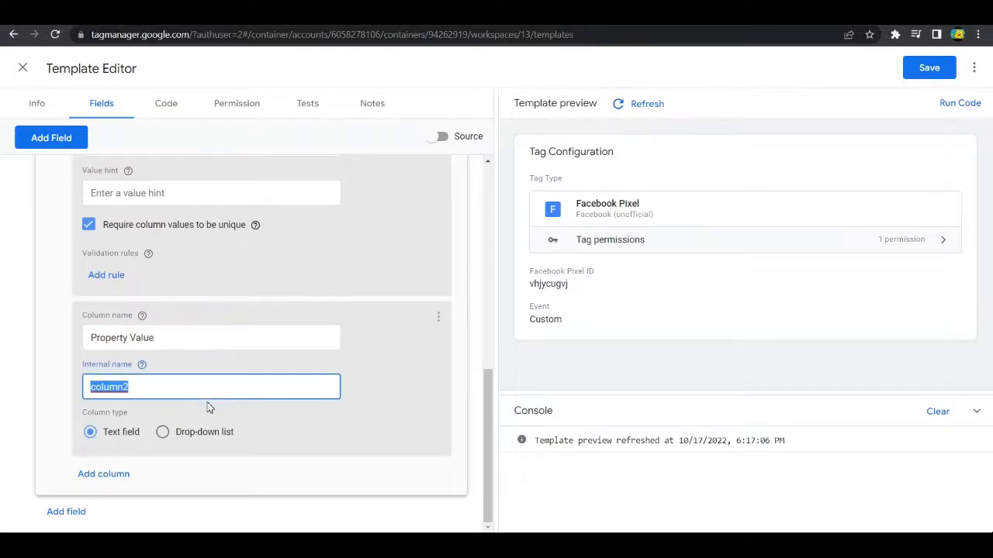
text(value)
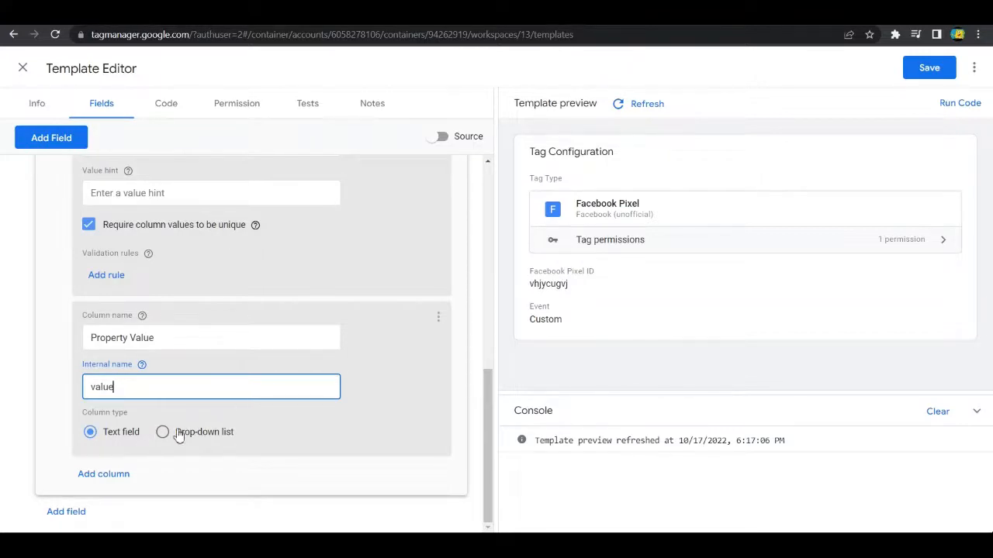
Step: Review the Property Value column's options and the Properties table's Simple table configuration without changing anything
click(439, 317)
click(362, 330)
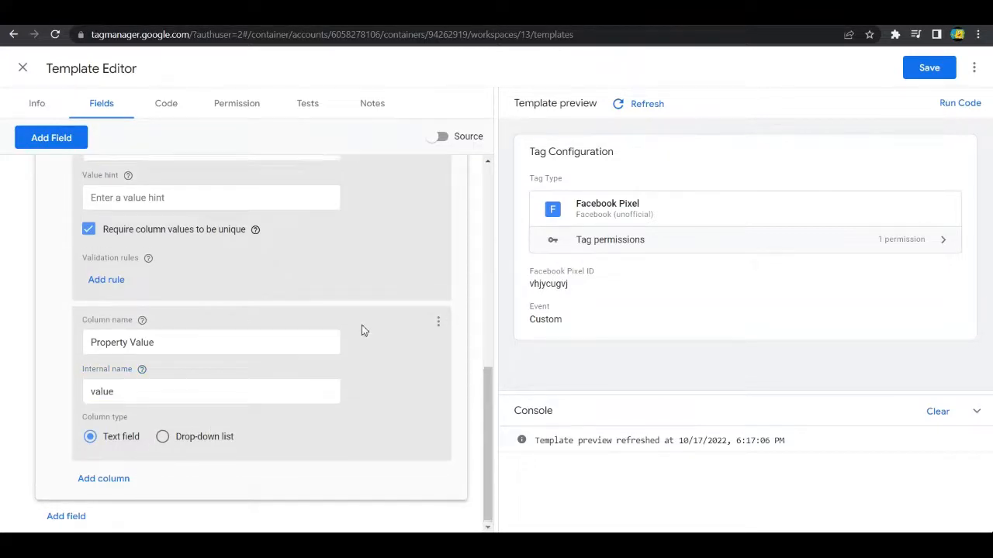
scroll(357, 341, up, 3)
scroll(359, 372, down, 3)
scroll(403, 376, up, 3)
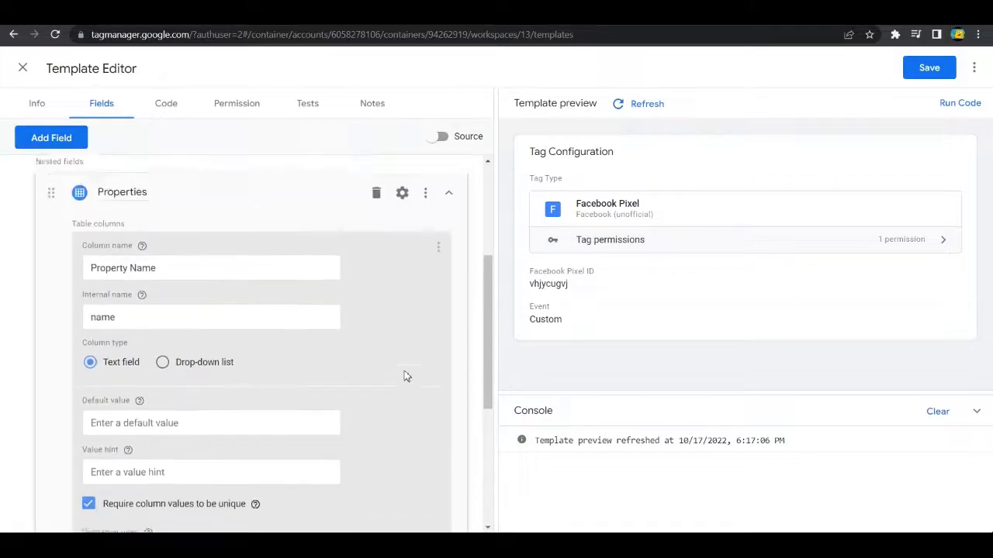
scroll(403, 376, up, 2)
click(402, 303)
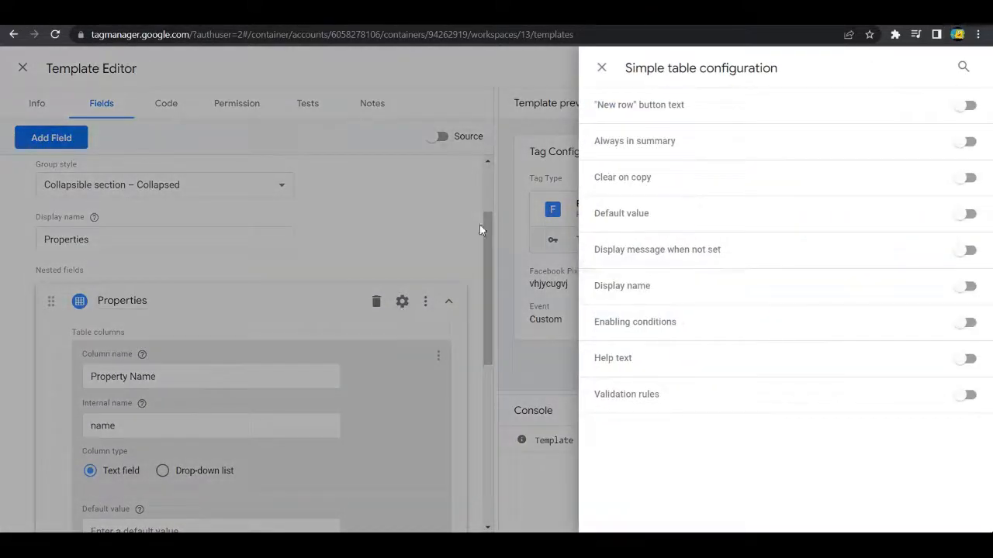
click(402, 310)
scroll(365, 372, down, 5)
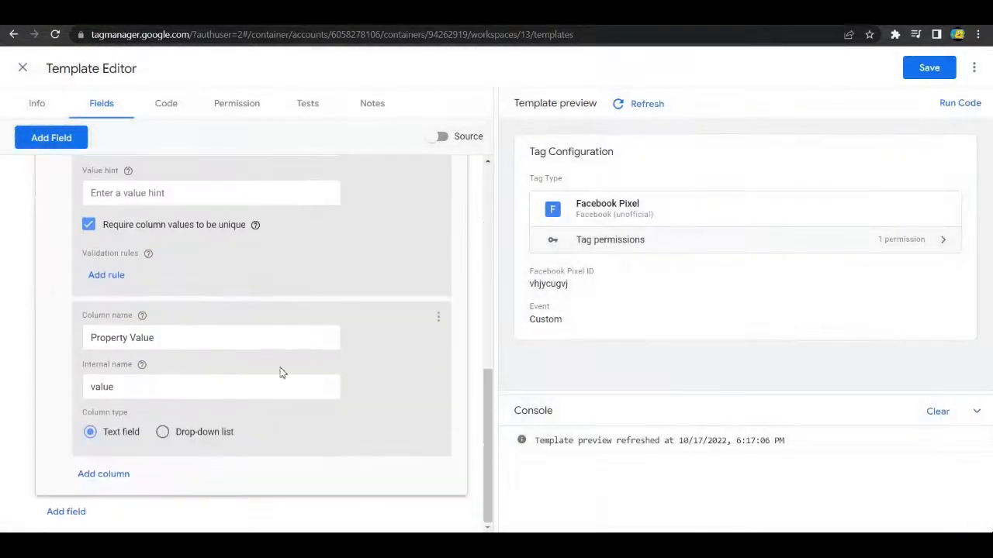
Step: Refresh the template preview and test the Properties section by adding and removing a row, then collapse the section
click(636, 107)
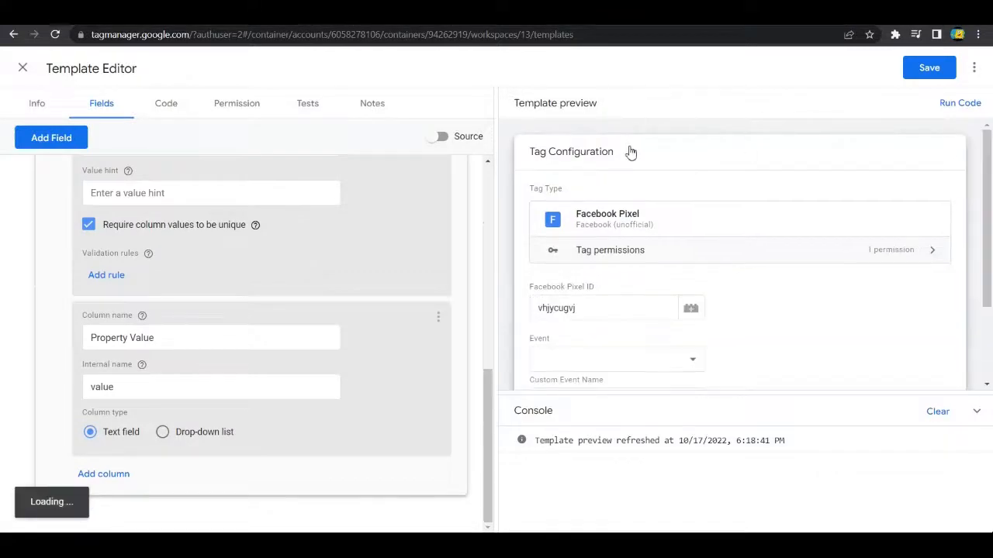
scroll(756, 337, down, 2)
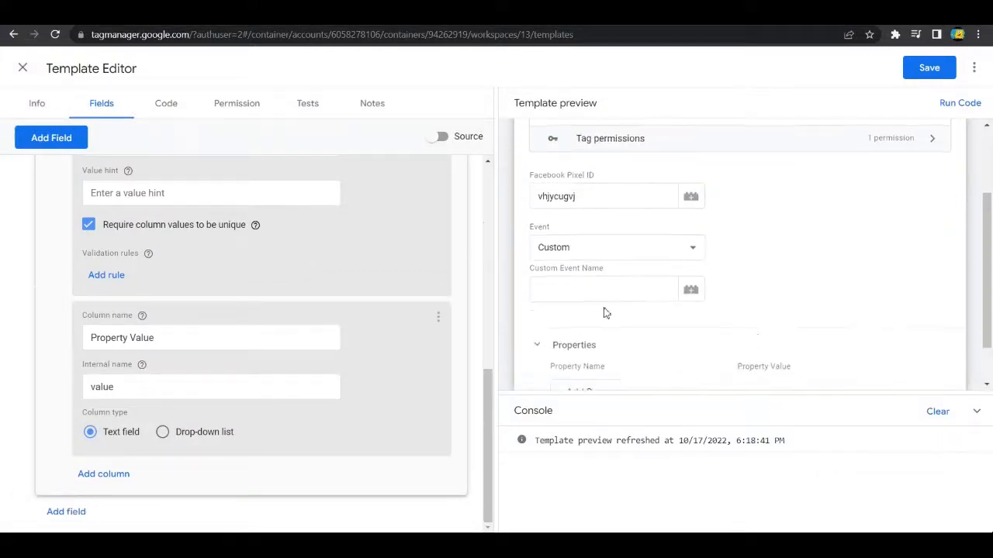
scroll(590, 326, down, 1)
click(578, 340)
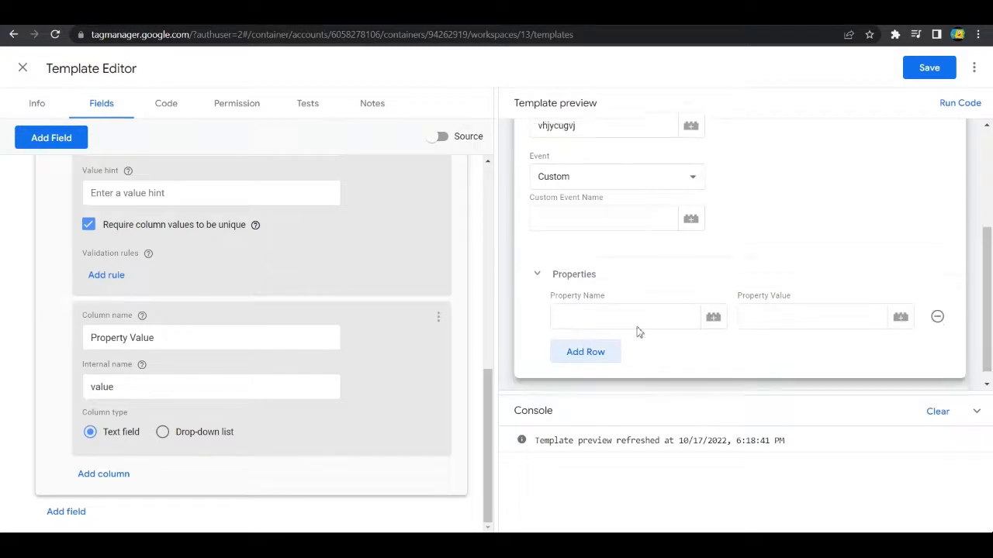
click(937, 303)
click(537, 294)
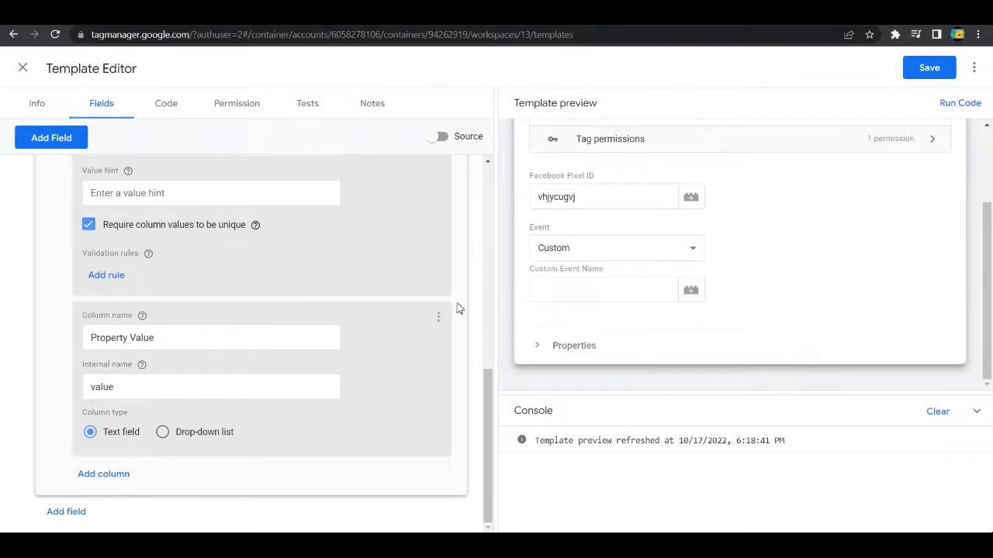
Step: Compare the section with the tables in the Google Analytics GA4 Configuration tag, and collapse the groupProperties field in the template
scroll(386, 303, up, 10)
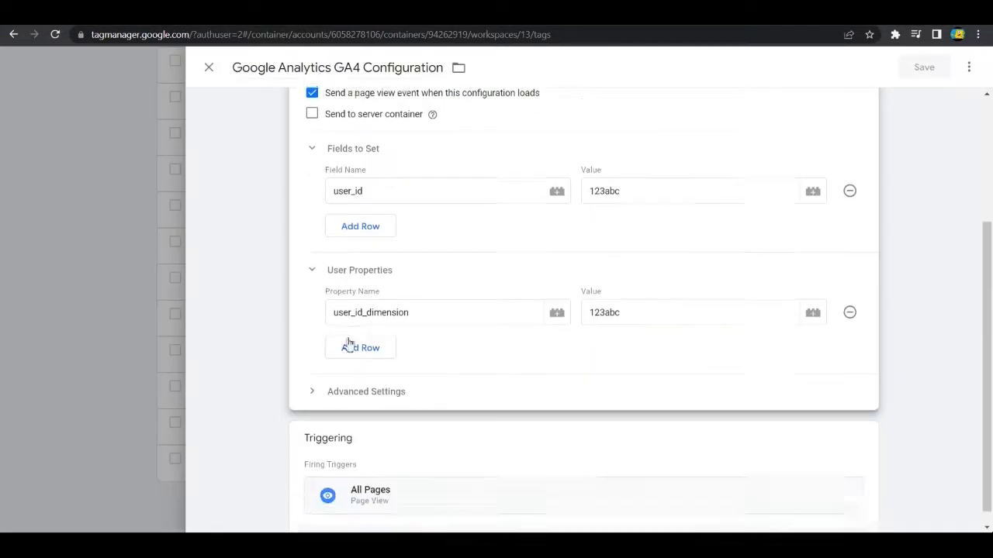
scroll(350, 395, down, 1)
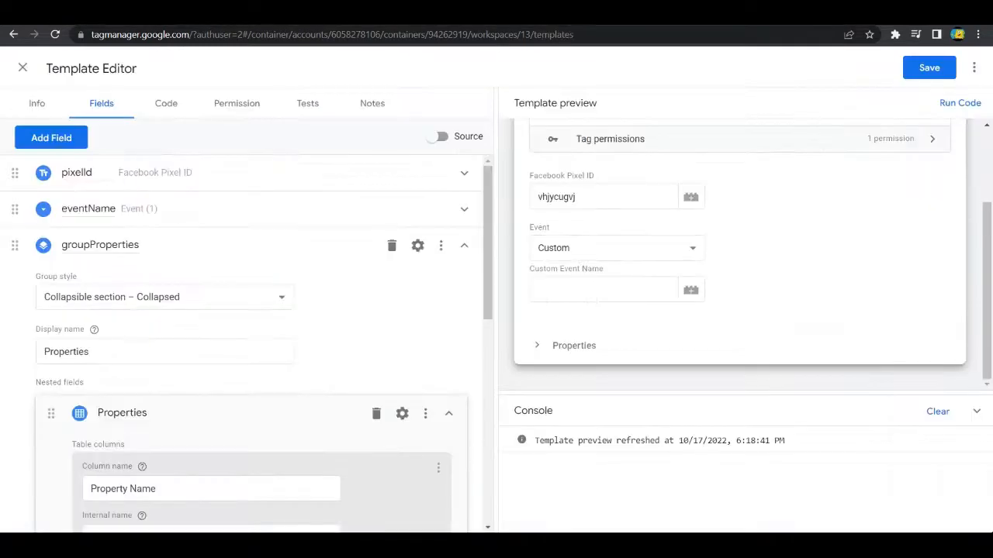
scroll(246, 268, down, 2)
scroll(271, 284, up, 2)
click(462, 249)
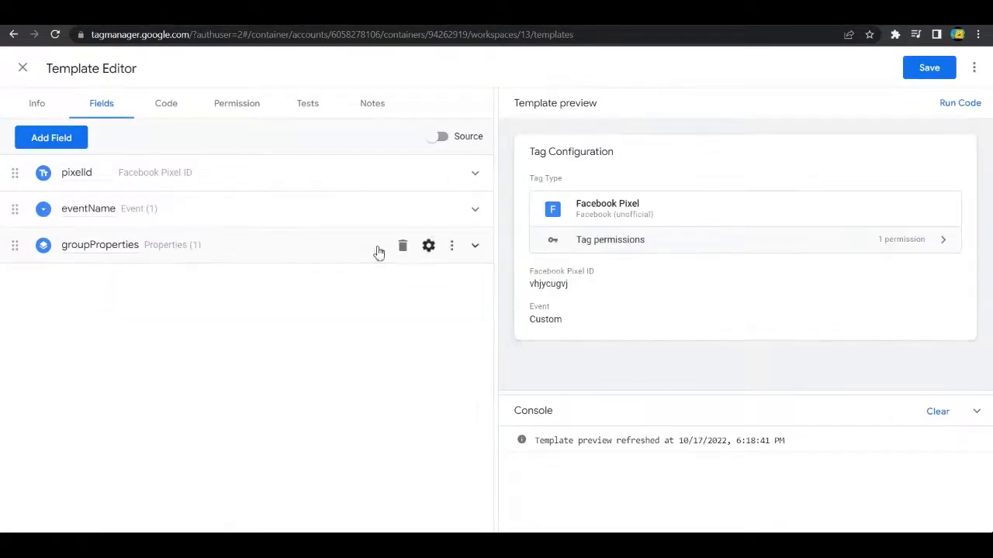
Step: Add a new Group field to the template and name it groupSettings
click(65, 145)
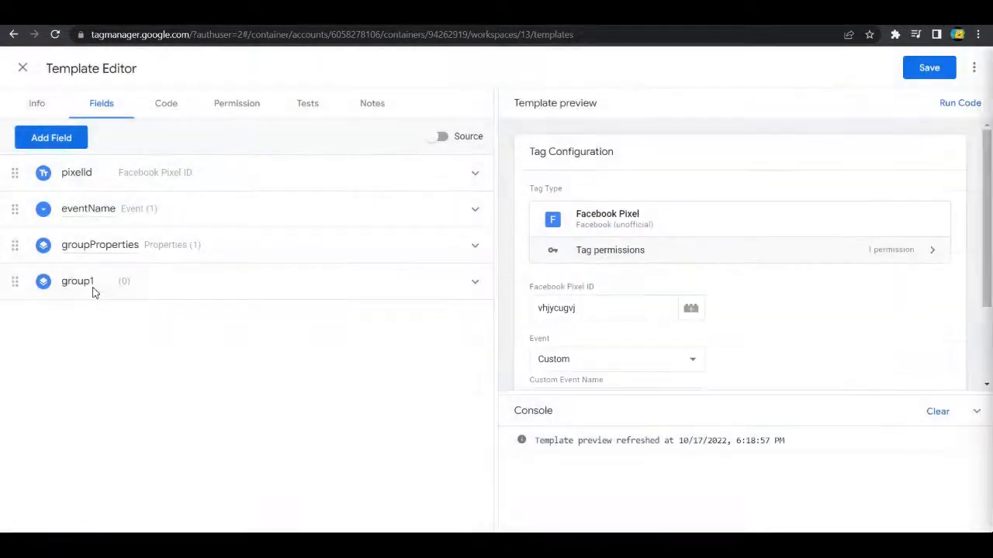
key(BackSpace)
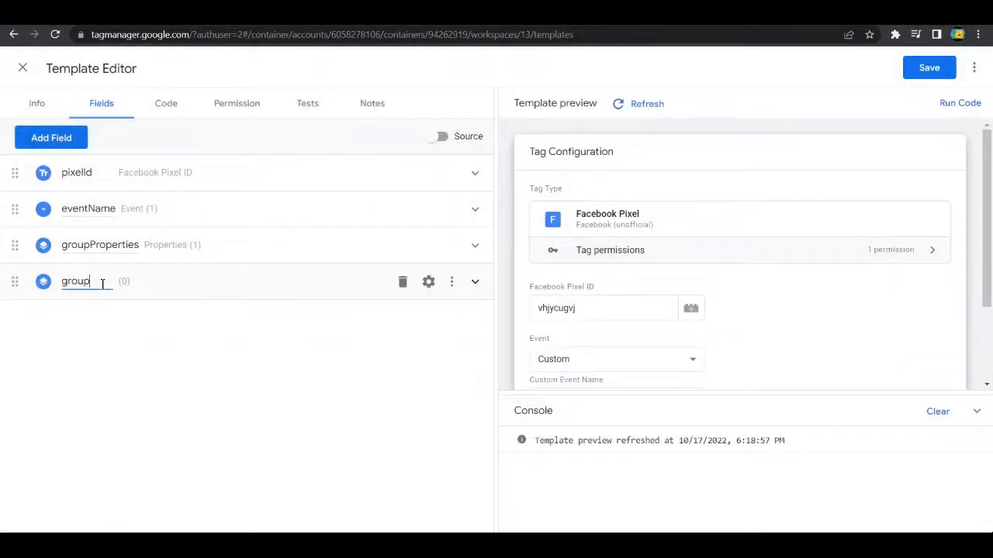
text(Settings)
Step: Set the group style of groupSettings to Collapsible section – Collapsed and its display name to Settings
click(475, 284)
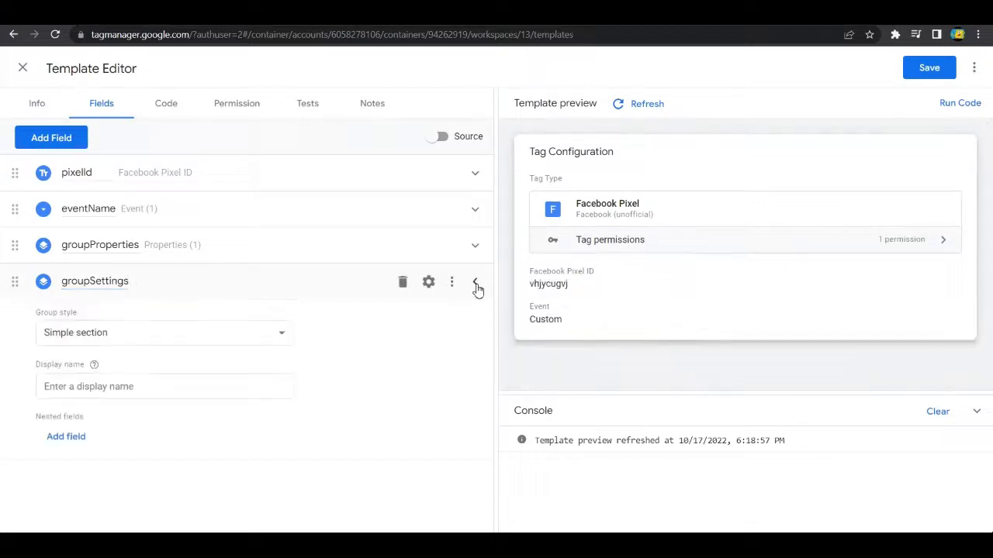
click(170, 343)
click(161, 380)
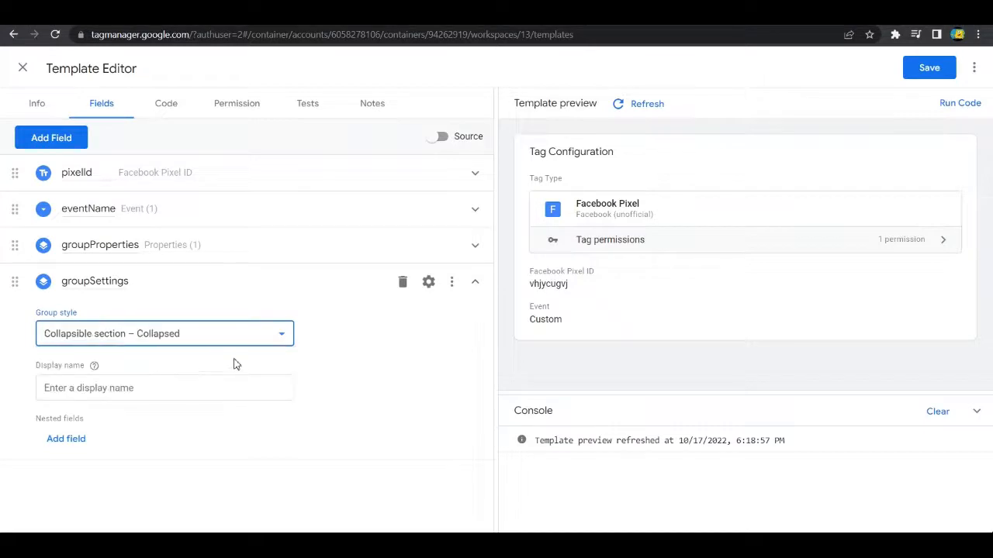
click(137, 388)
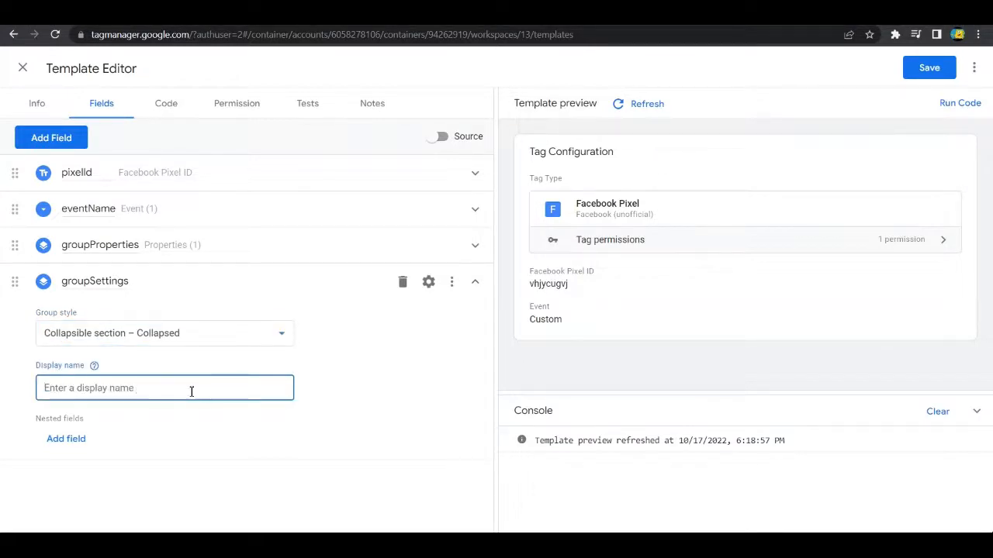
text(Settings)
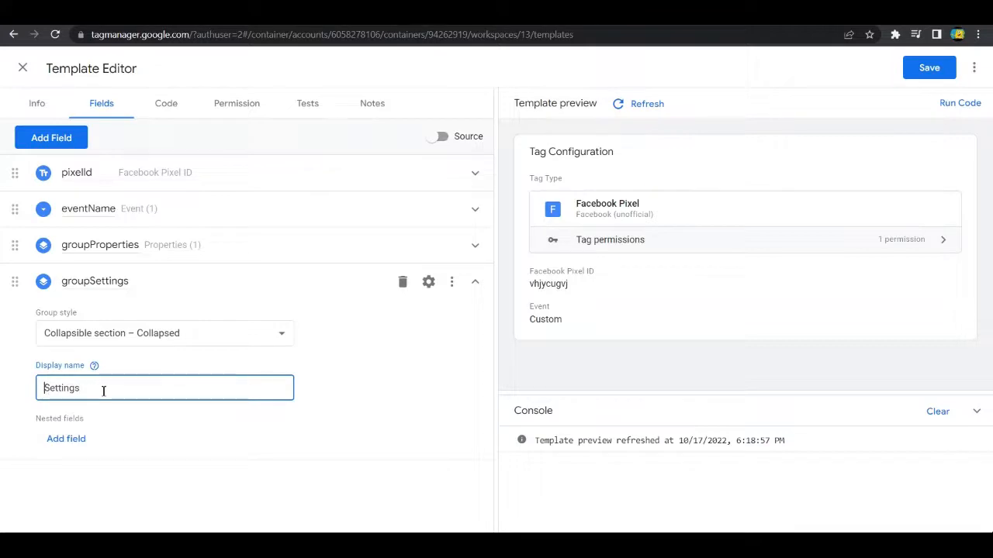
text(Advanced)
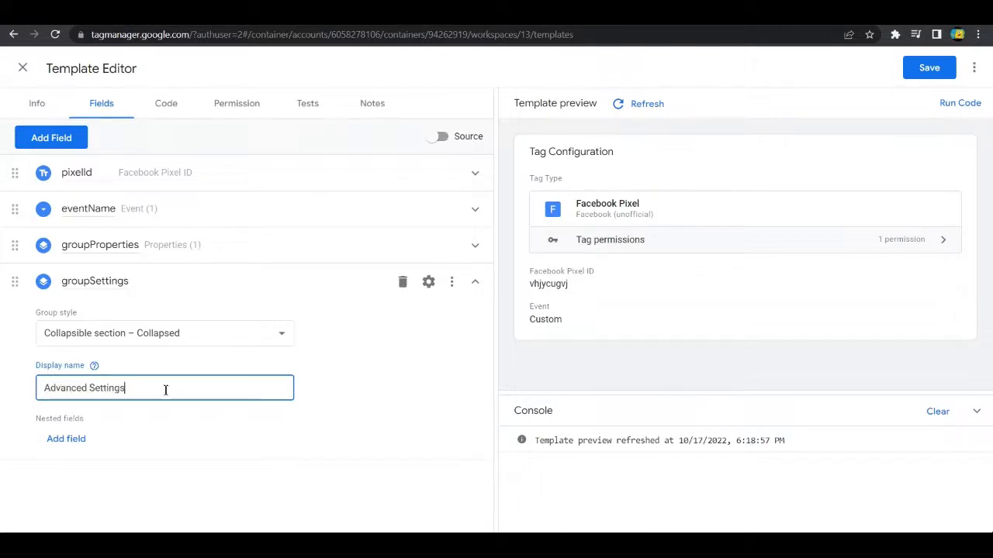
Step: Change the display name of groupSettings to Advanced Settings and refresh the template preview to check the section
click(373, 383)
click(619, 108)
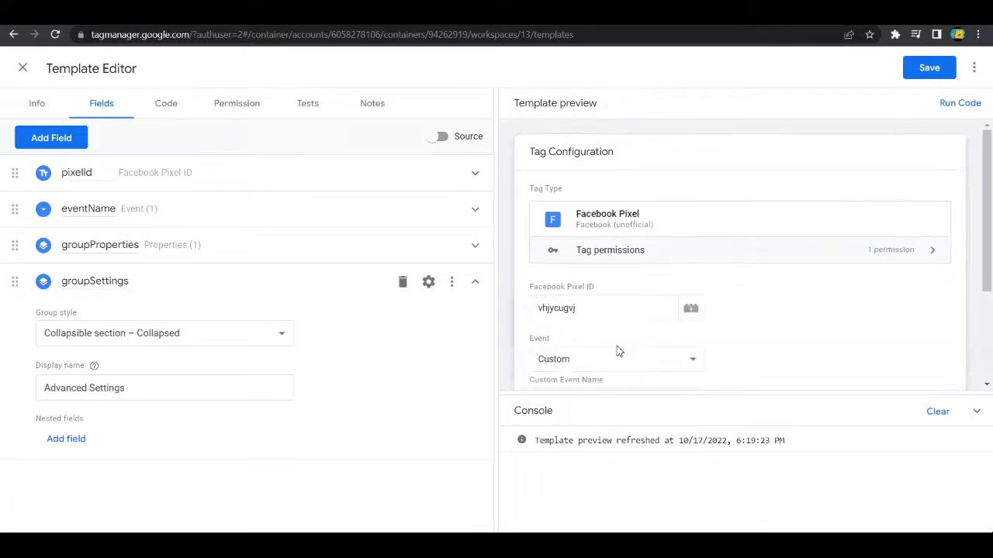
scroll(621, 345, down, 3)
click(554, 353)
click(554, 355)
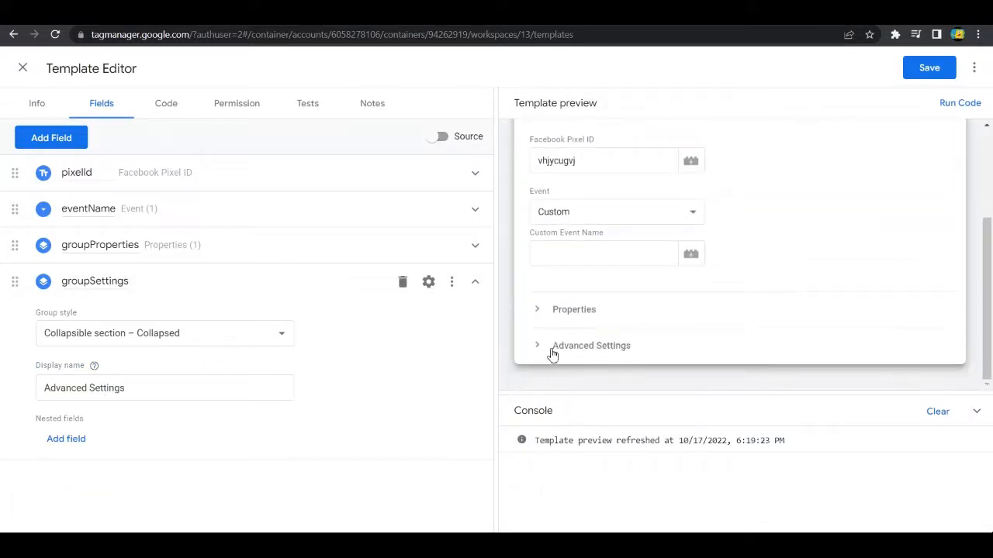
Step: Add a nested Tick box field to the groupSettings group and name it disableAutoConfig
click(76, 447)
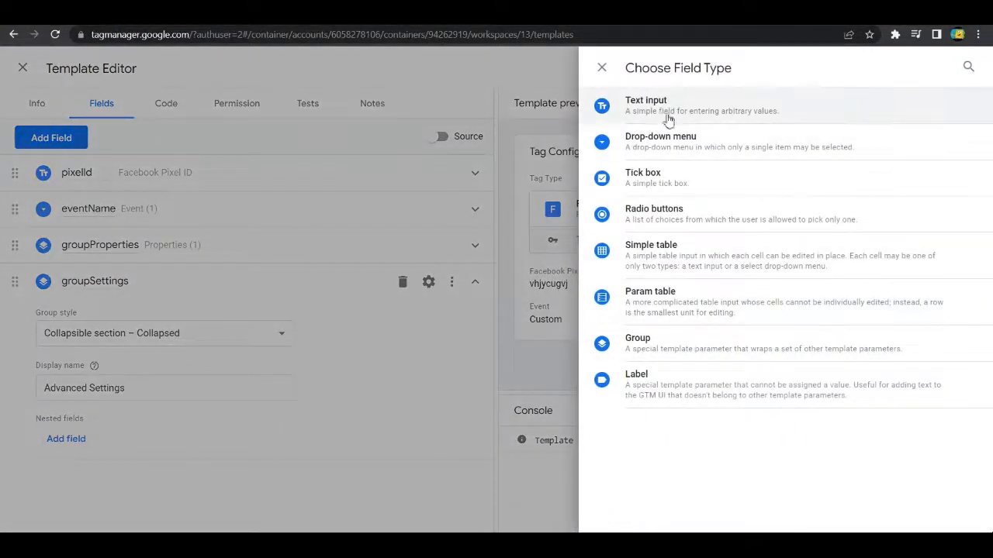
click(653, 178)
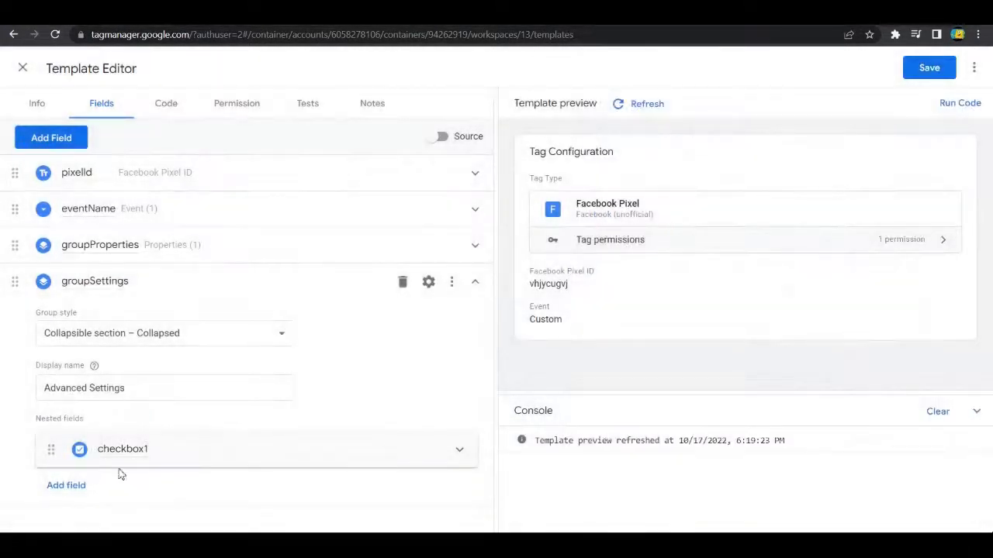
drag(101, 452, 155, 455)
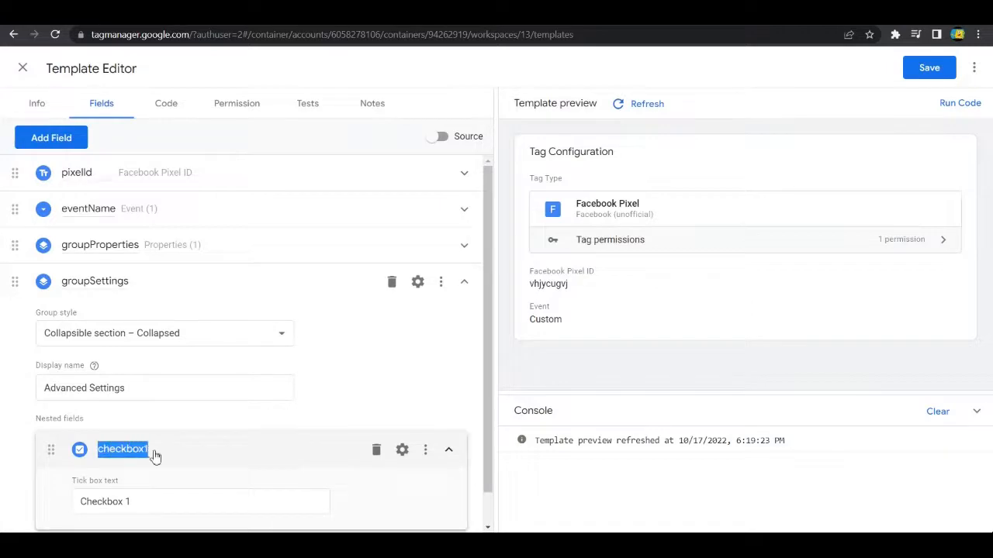
text(disableA)
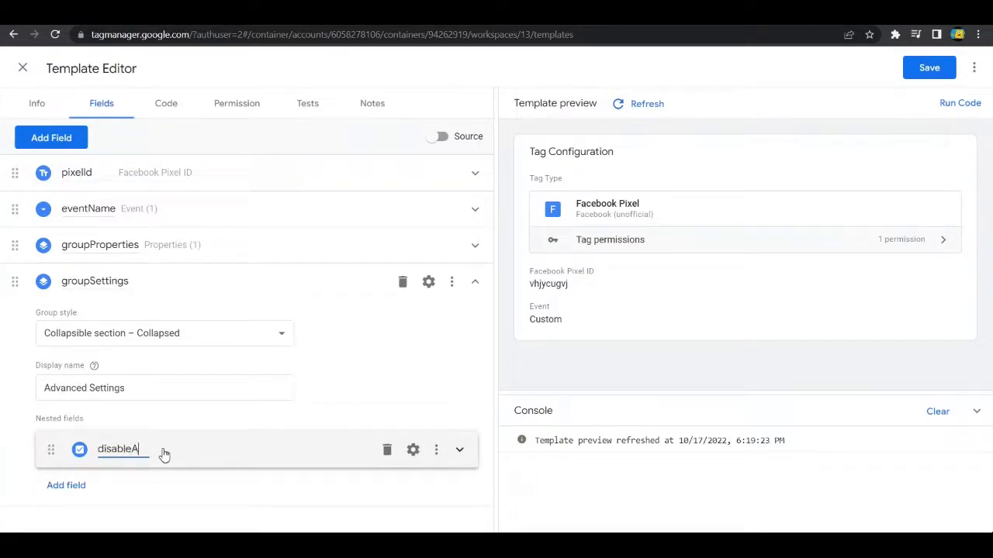
text(utoConfig)
Step: Set the tick box text of disableAutoConfig to Disable Automatic Configuration
click(459, 450)
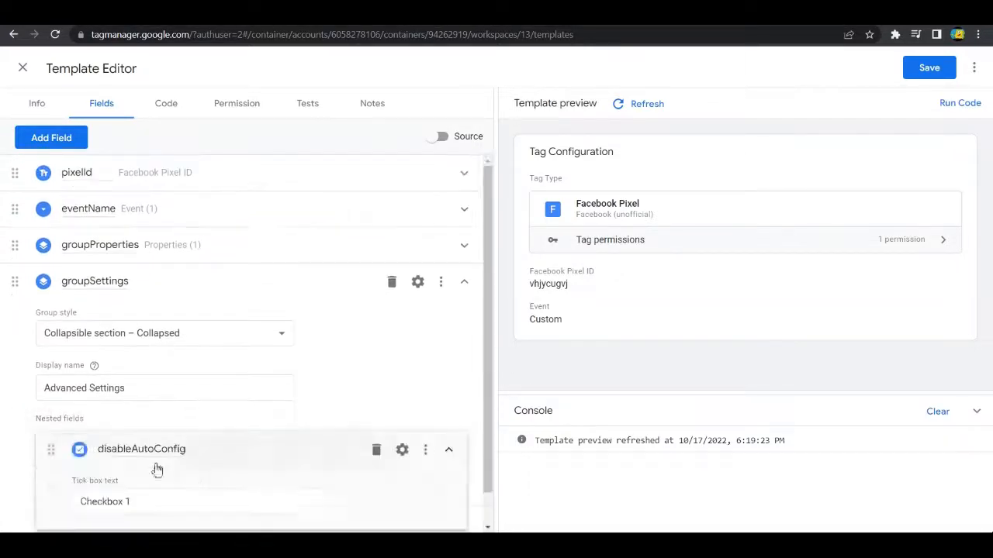
click(133, 469)
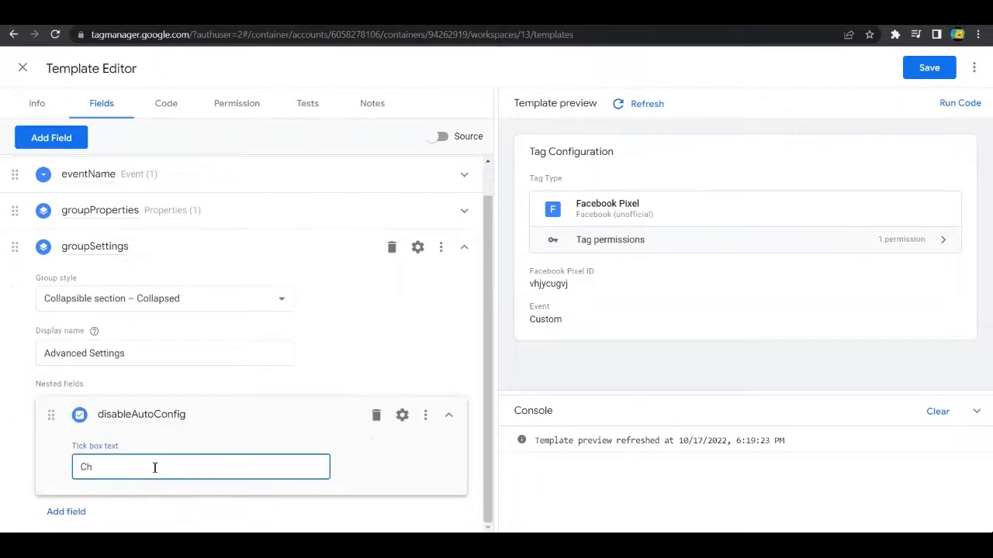
key(BackSpace)
key(BackSpace)
text(Disable Automatic Configuration)
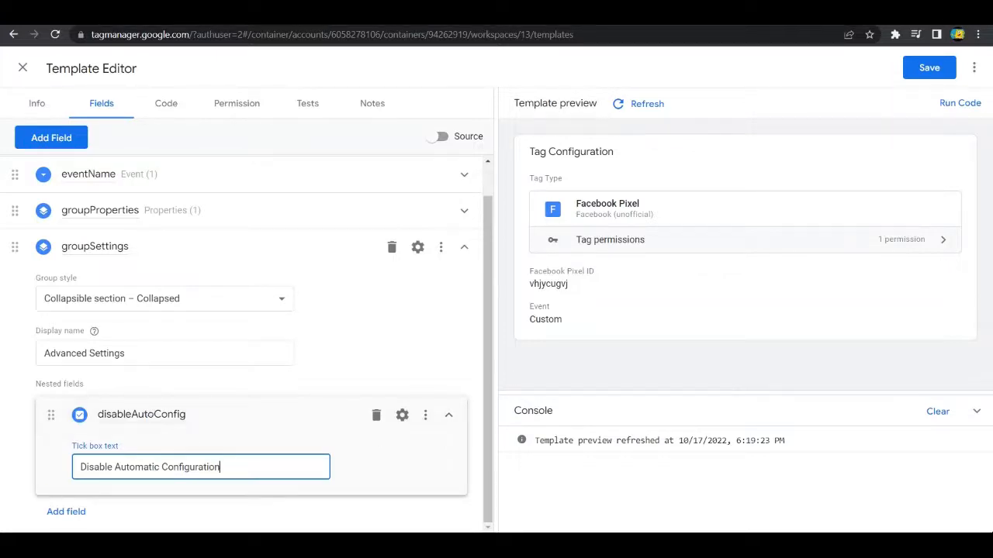
Step: Refresh the template preview, open its tag configuration for editing and set the Event to Lead
click(621, 106)
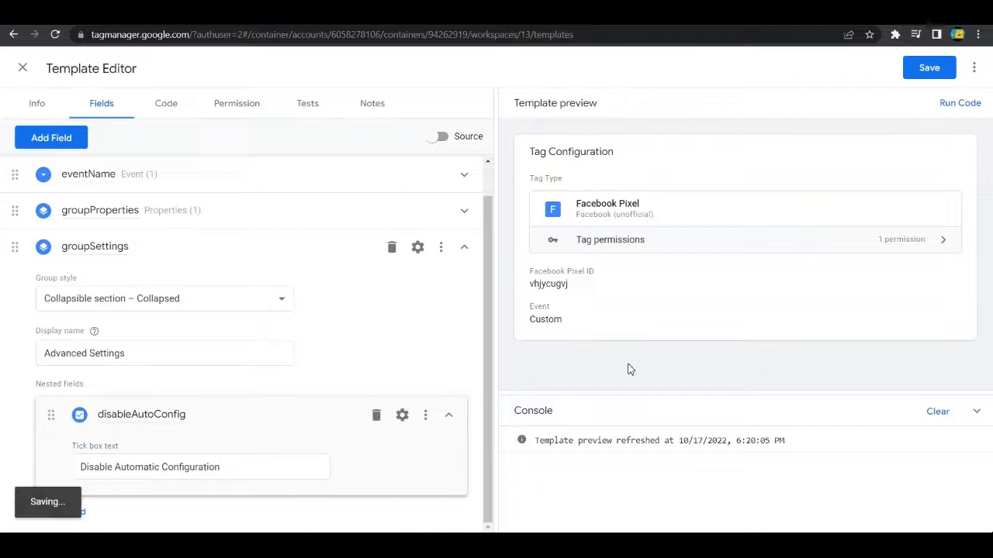
click(631, 319)
scroll(753, 370, down, 3)
scroll(675, 334, up, 3)
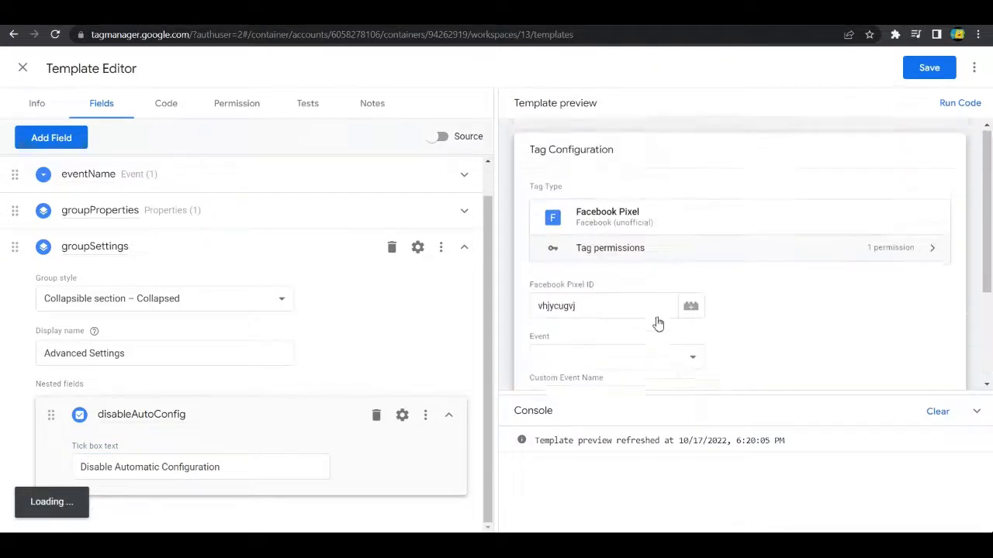
scroll(900, 287, down, 1)
scroll(619, 218, down, 1)
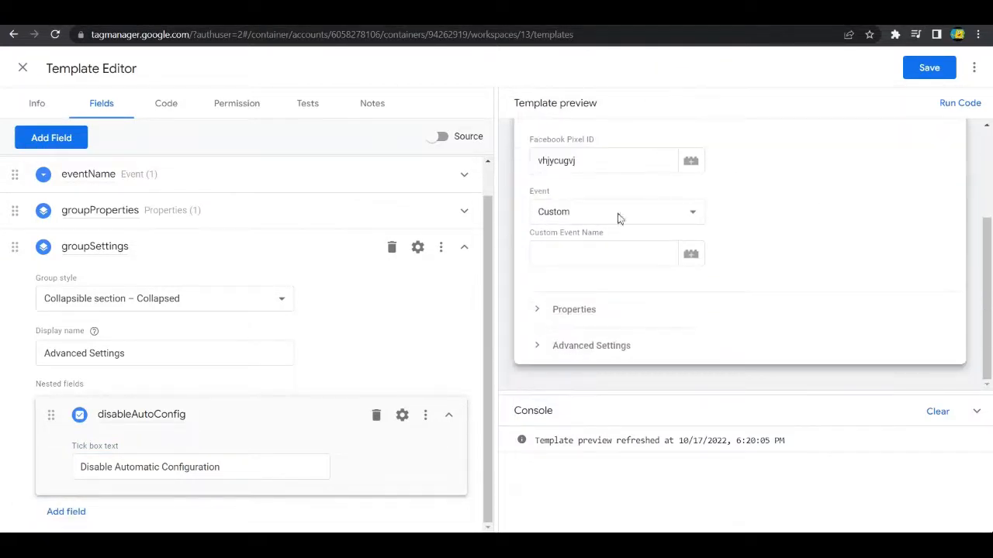
click(602, 221)
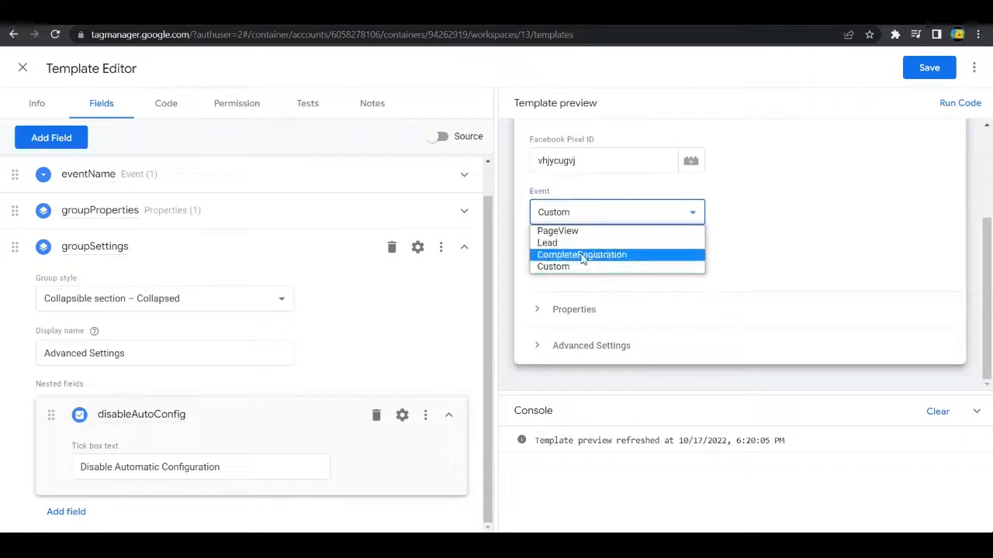
click(583, 245)
Step: Check the expanded Properties and Advanced Settings sections in the preview, and collapse the groupSettings field
click(543, 310)
scroll(771, 267, down, 1)
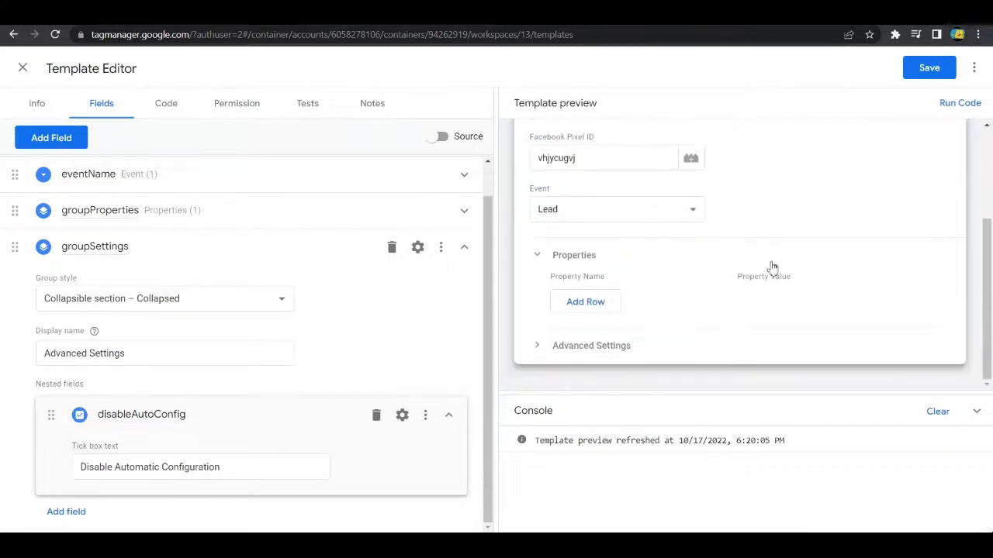
click(573, 347)
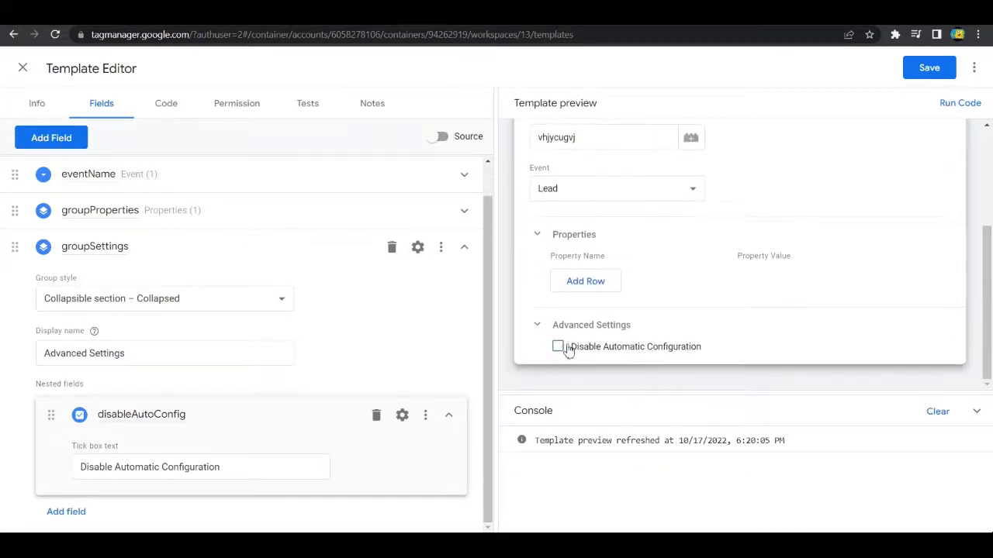
scroll(465, 302, up, 1)
click(465, 285)
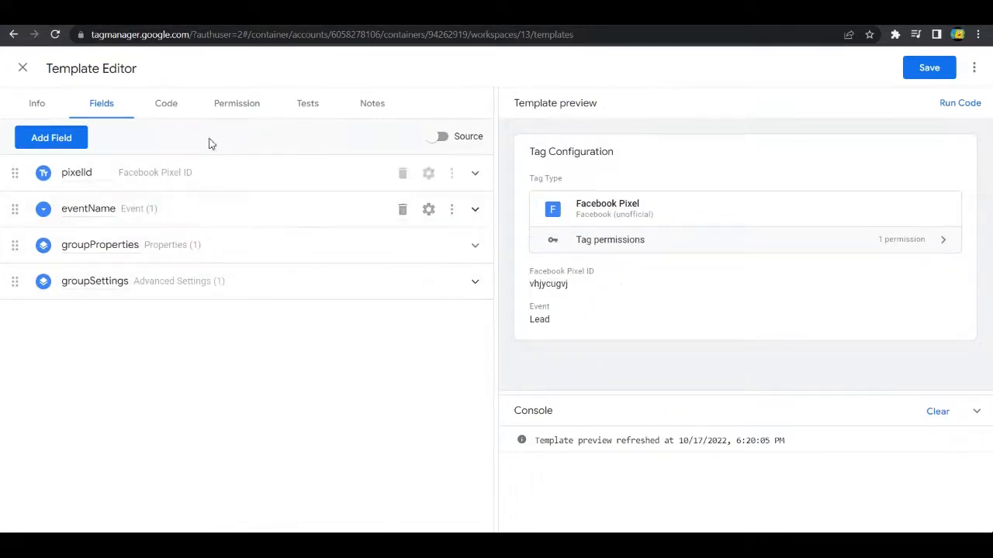
Step: Delete all the default Sandboxed JavaScript in the template's code editor
click(172, 106)
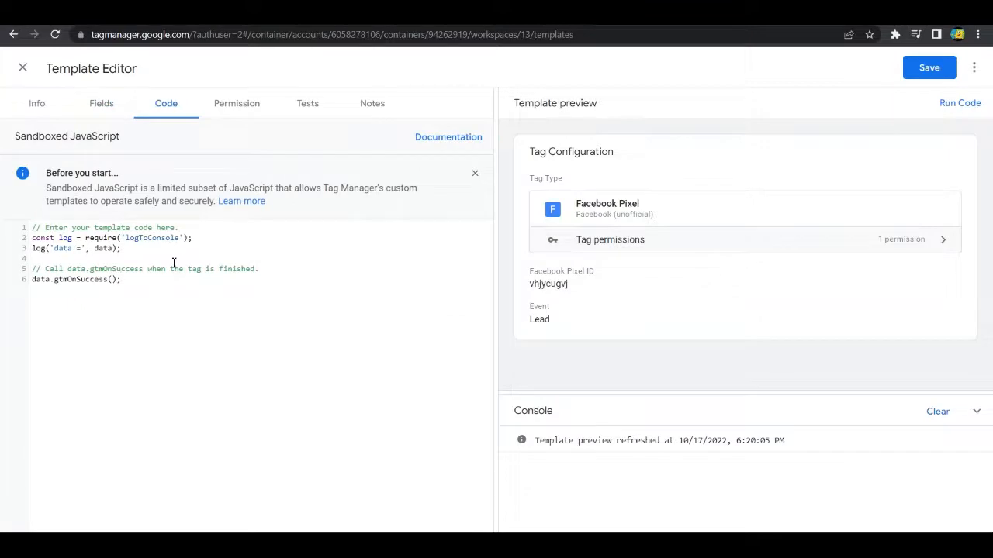
drag(130, 282, 23, 229)
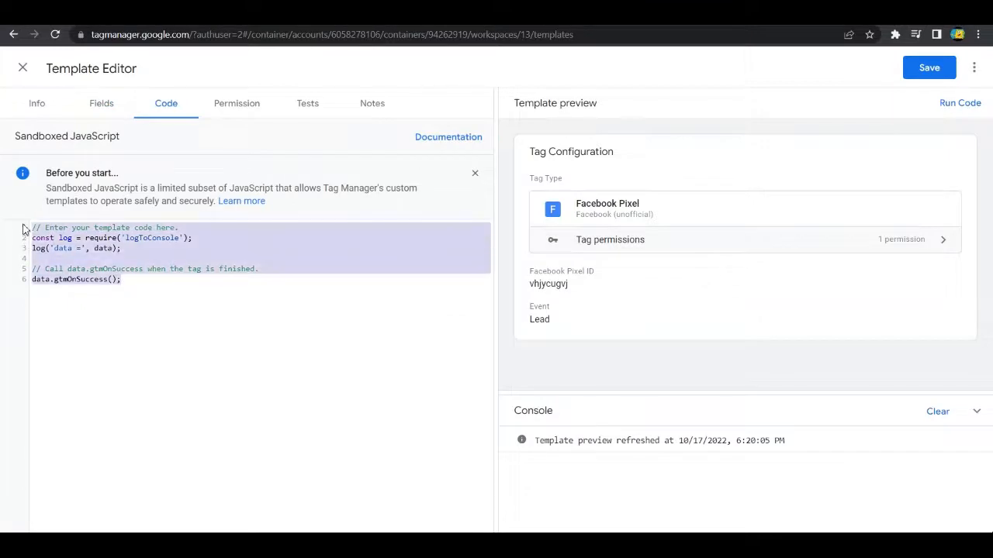
key(BackSpace)
key(ctrl+v)
key(BackSpace)
key(BackSpace)
key(BackSpace)
key(BackSpace)
key(BackSpace)
key(BackSpace)
key(BackSpace)
key(BackSpace)
key(BackSpace)
key(BackSpace)
key(BackSpace)
key(BackSpace)
key(BackSpace)
key(BackSpace)
key(BackSpace)
key(BackSpace)
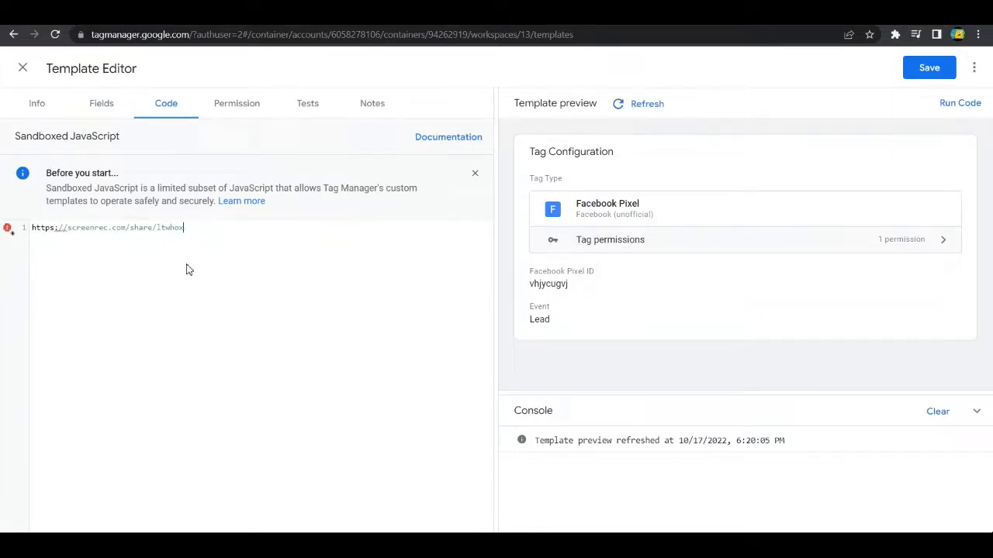
key(BackSpace)
key(BackSpace)
key(BackSpace)
key(BackSpace)
key(BackSpace)
key(BackSpace)
key(BackSpace)
key(BackSpace)
key(BackSpace)
key(BackSpace)
key(BackSpace)
key(BackSpace)
key(BackSpace)
key(BackSpace)
key(BackSpace)
key(BackSpace)
key(BackSpace)
key(BackSpace)
key(BackSpace)
key(BackSpace)
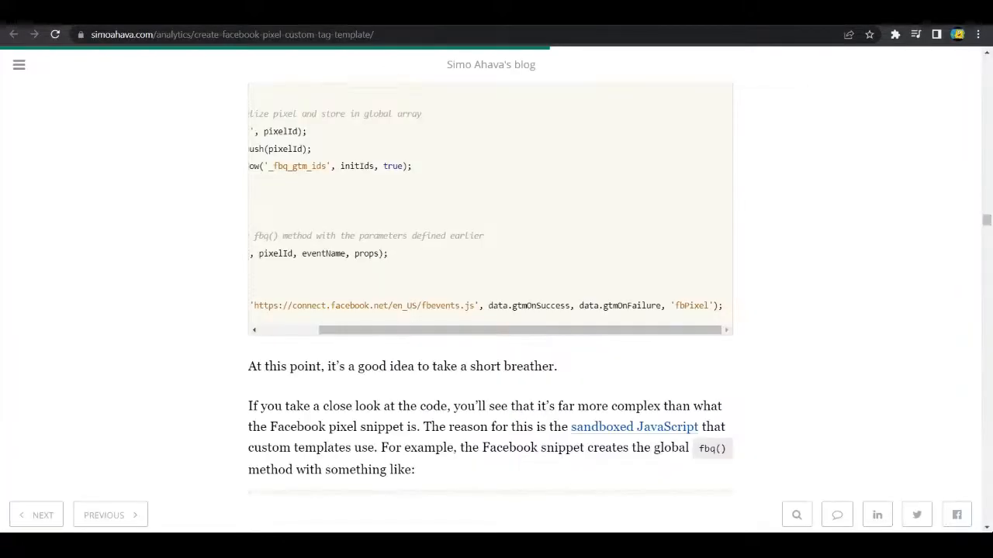
Step: In the blog article on the Facebook Pixel custom tag template, copy the entire JavaScript listing under Step 3: Edit Code
scroll(681, 365, up, 5)
scroll(676, 272, up, 7)
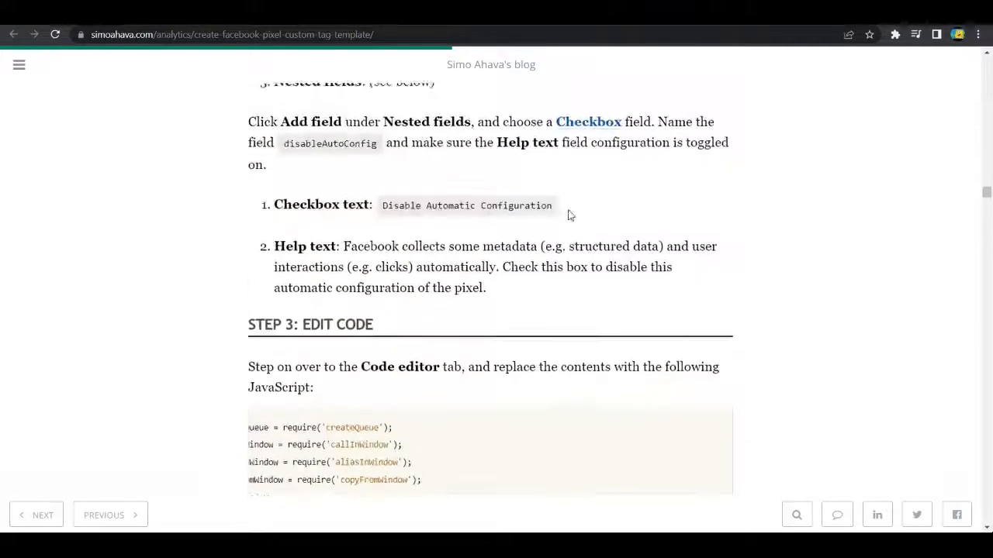
scroll(570, 215, down, 2)
scroll(241, 255, down, 1)
scroll(579, 385, down, 10)
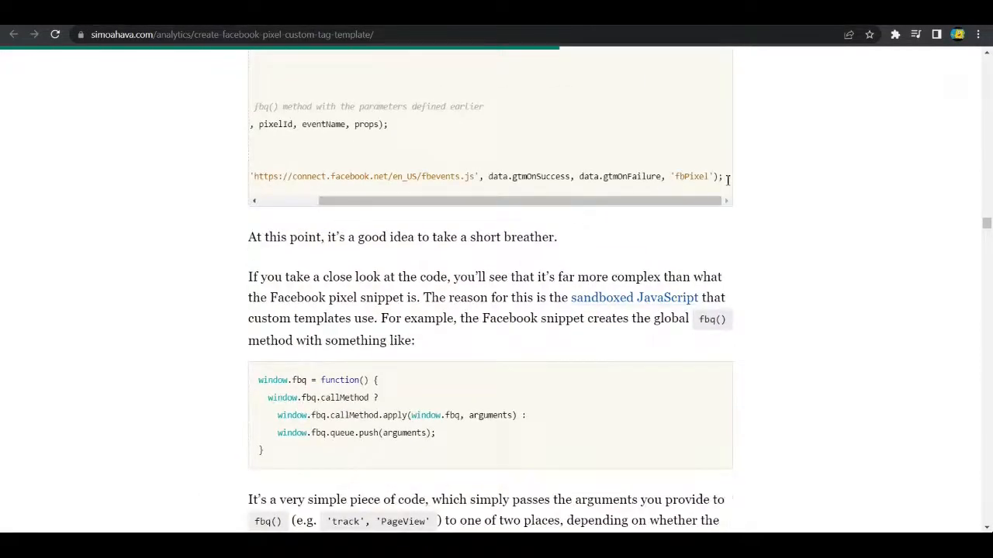
drag(727, 179, 260, 258)
key(ctrl+c)
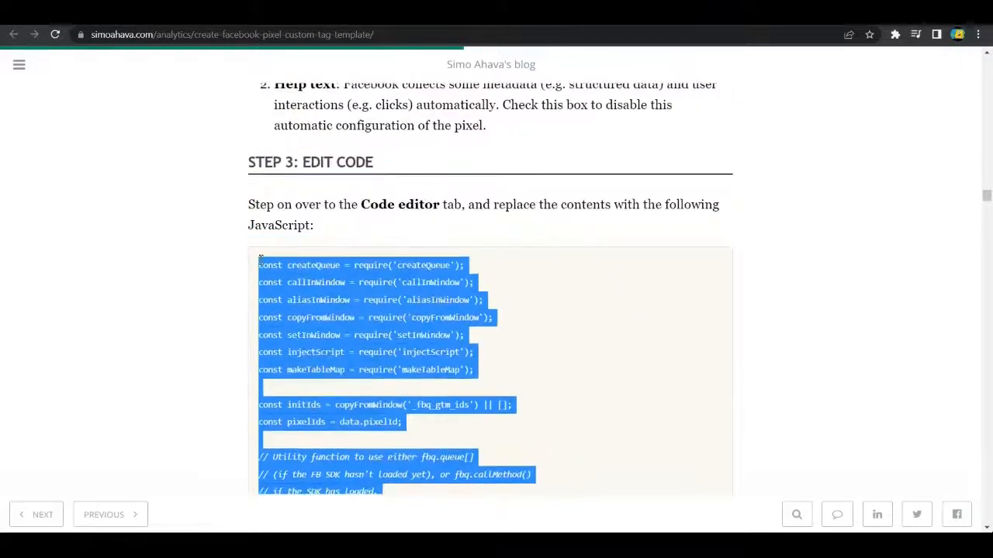
click(542, 316)
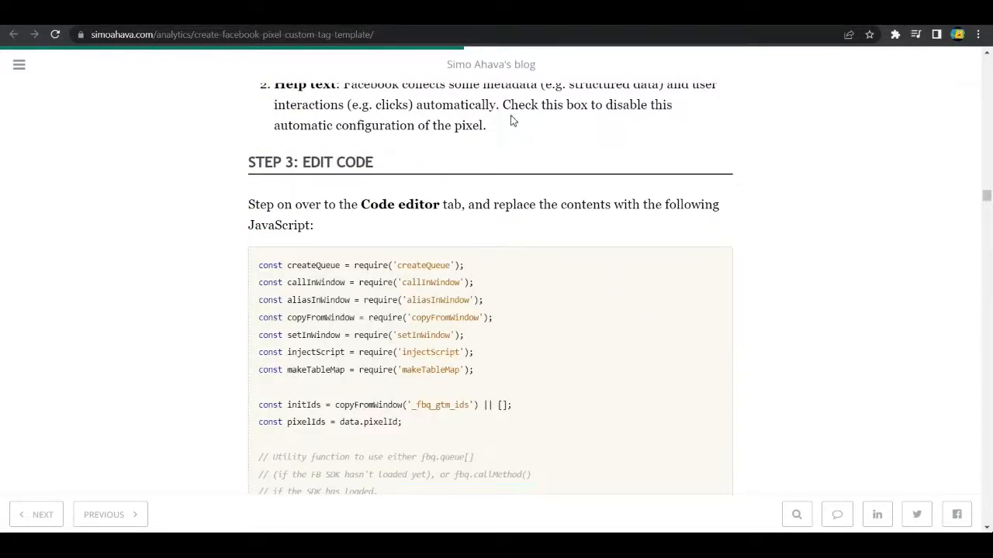
Step: Switch back to Google Tag Manager and paste the copied JavaScript into the template's empty code editor
click(474, 14)
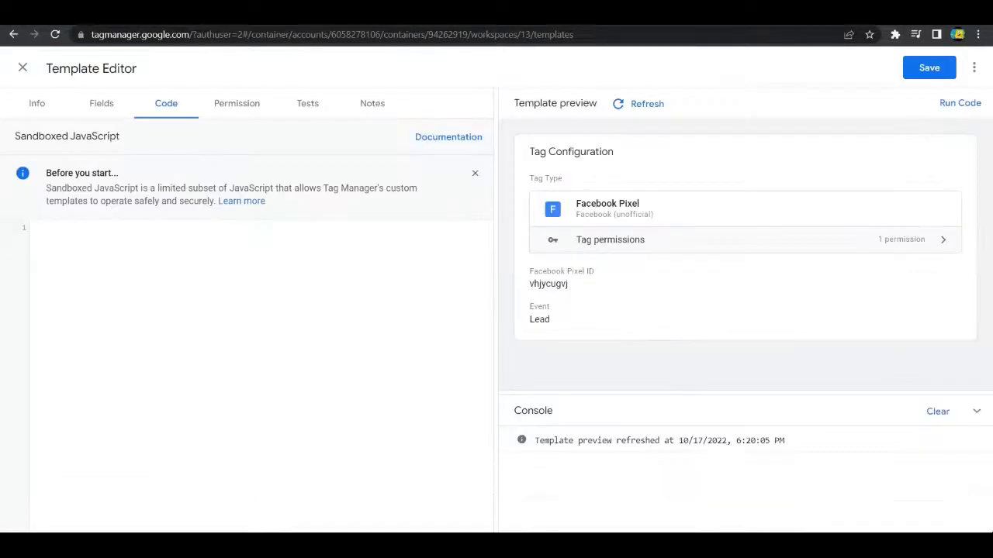
click(180, 252)
key(ctrl+v)
scroll(187, 310, up, 15)
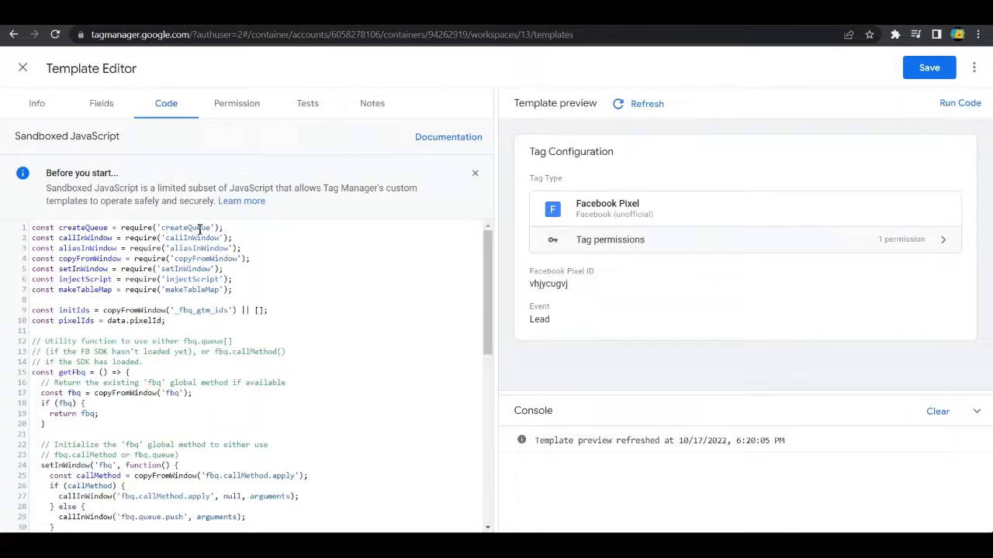
Step: Examine the pasted code from the require declarations and getFbq function down to the pixel initialization and injectScript call
scroll(201, 230, down, 2)
scroll(205, 238, up, 2)
scroll(231, 280, down, 2)
scroll(235, 281, up, 2)
scroll(130, 307, down, 4)
scroll(138, 294, up, 2)
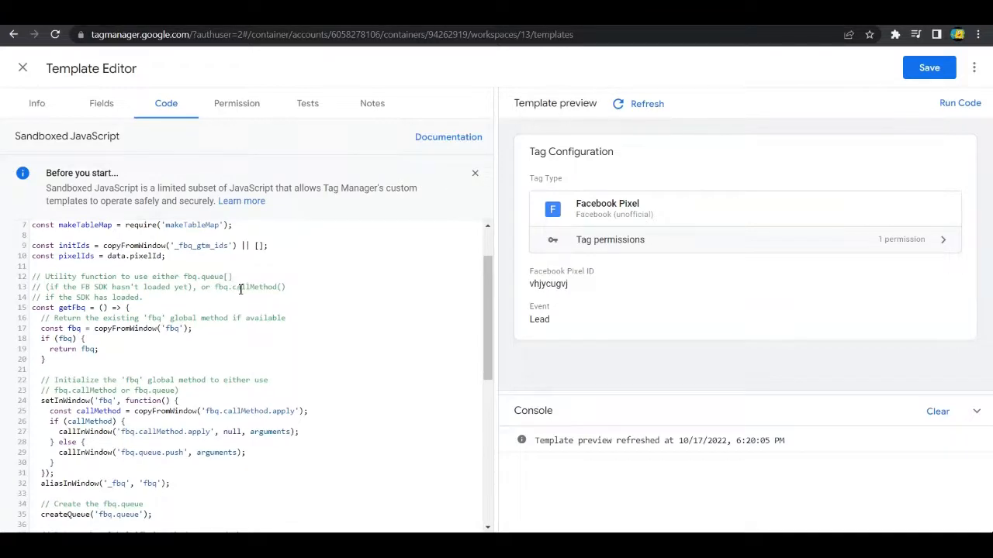
scroll(240, 289, down, 2)
scroll(303, 295, up, 2)
scroll(230, 289, down, 2)
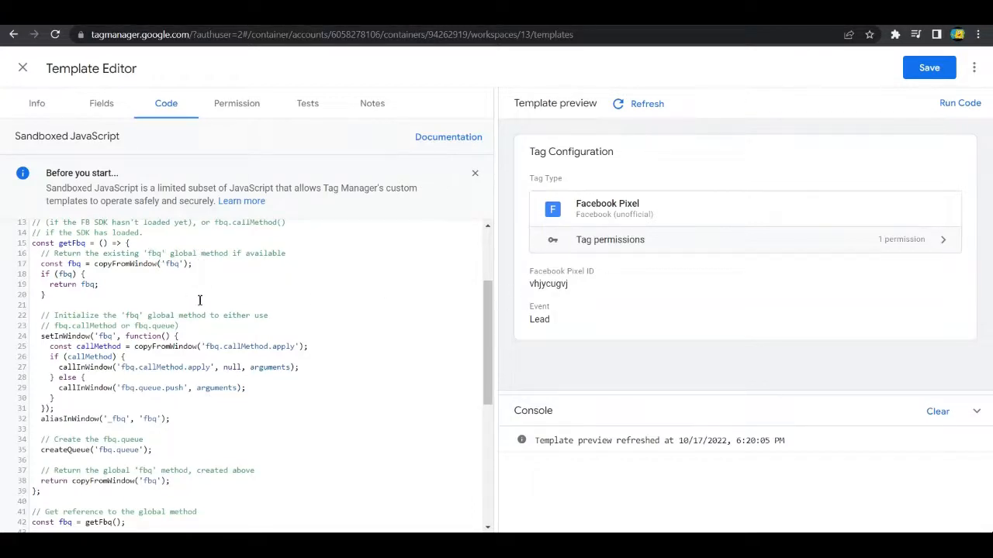
scroll(322, 333, down, 2)
scroll(131, 321, up, 5)
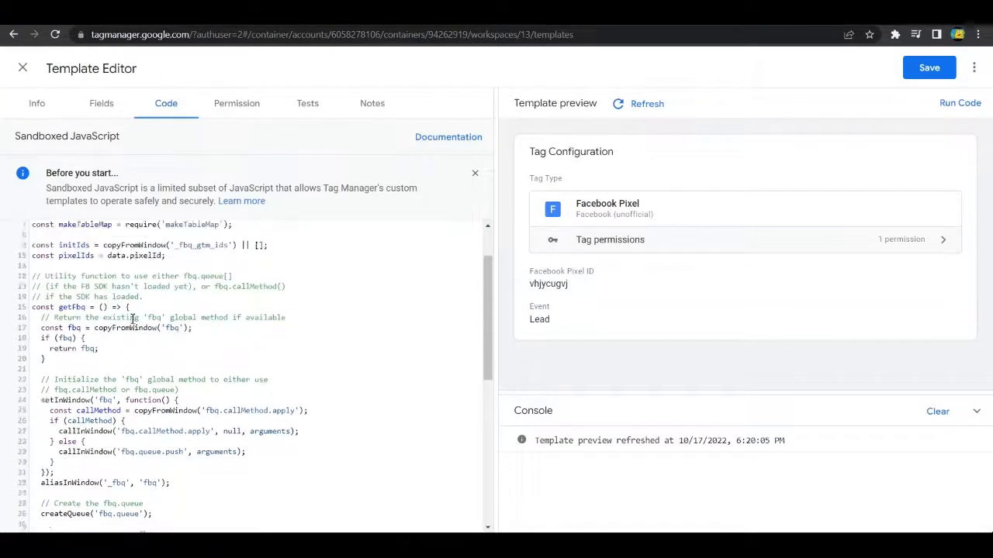
scroll(177, 336, down, 5)
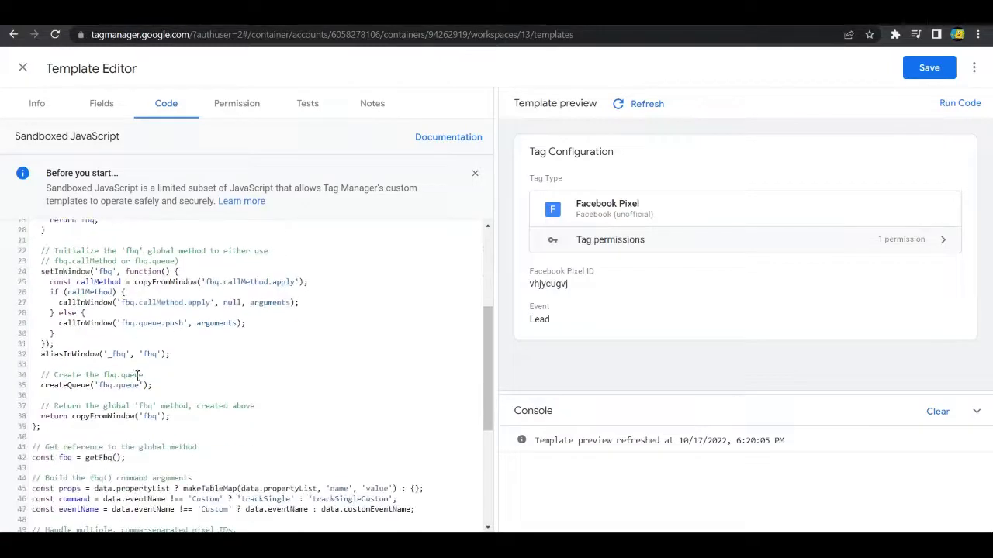
scroll(201, 378, down, 4)
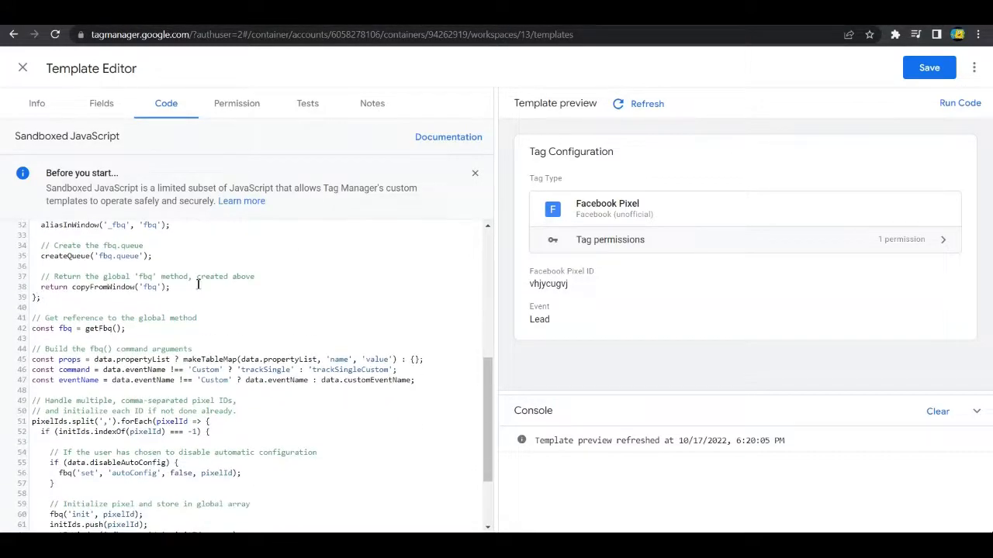
scroll(103, 287, down, 2)
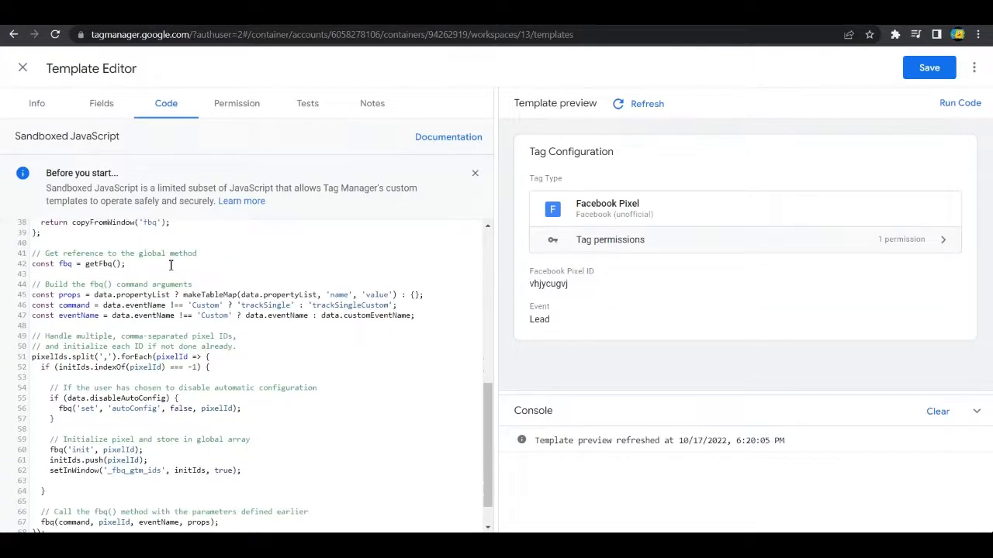
text(injectScript('https://connect.facebook.net/en_US/fbevents.js', data.gtmOnSuccess, data.gtmOnFailure, 'fbPixel');)
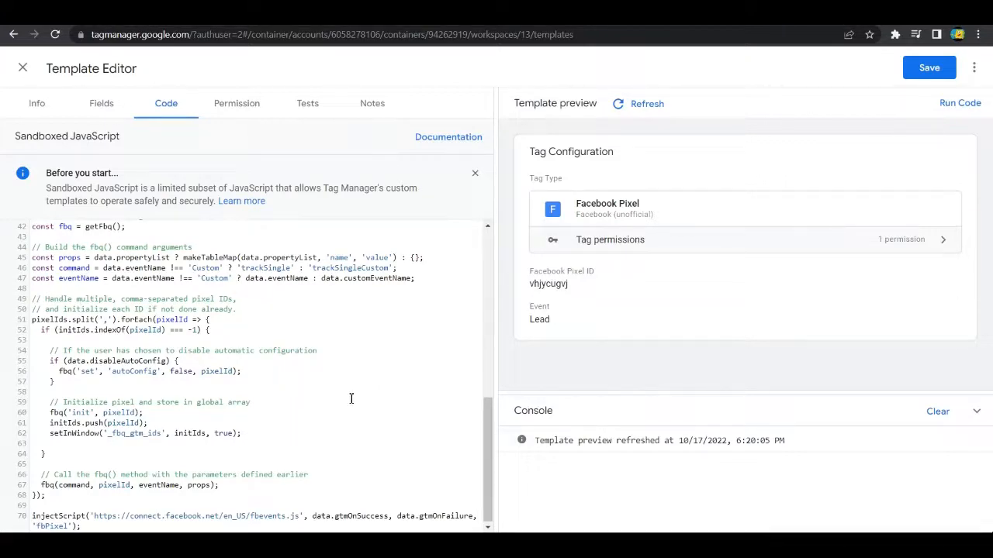
Step: Try several comma-separated sample IDs in the preview's Facebook Pixel ID field, clear the field and view the Advanced Settings section
click(583, 298)
scroll(591, 322, down, 2)
drag(592, 185, 512, 183)
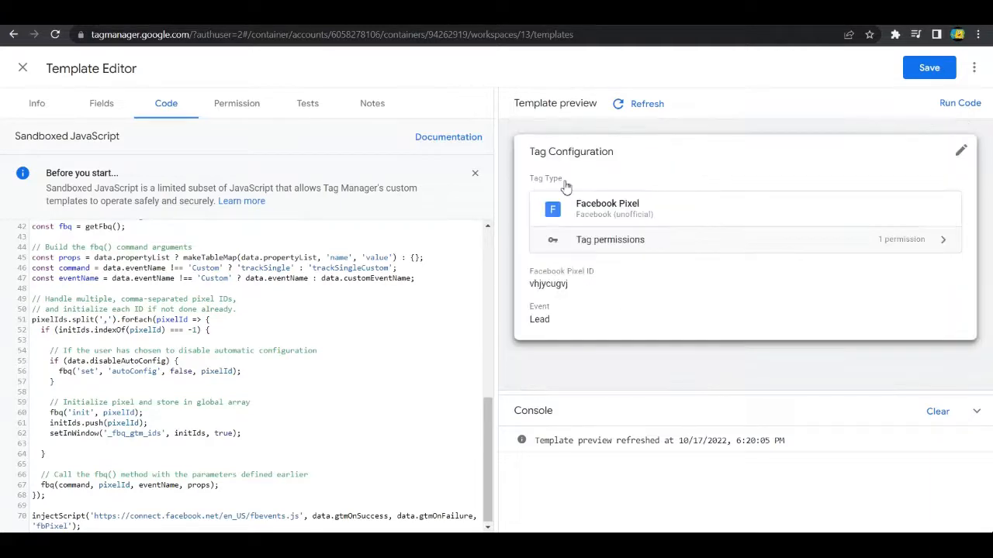
click(590, 303)
double_click(589, 308)
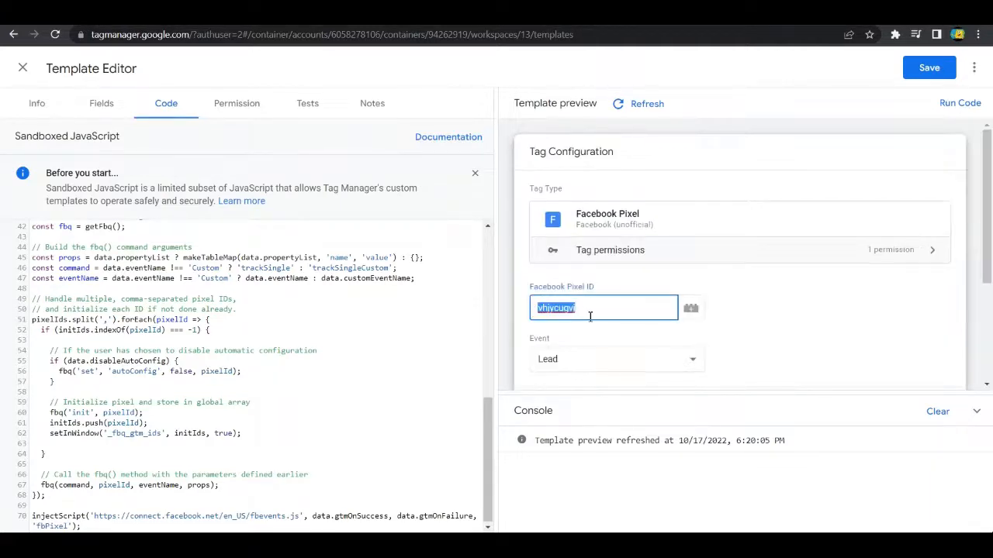
text(12345, 738768, 536363)
drag(643, 306, 533, 311)
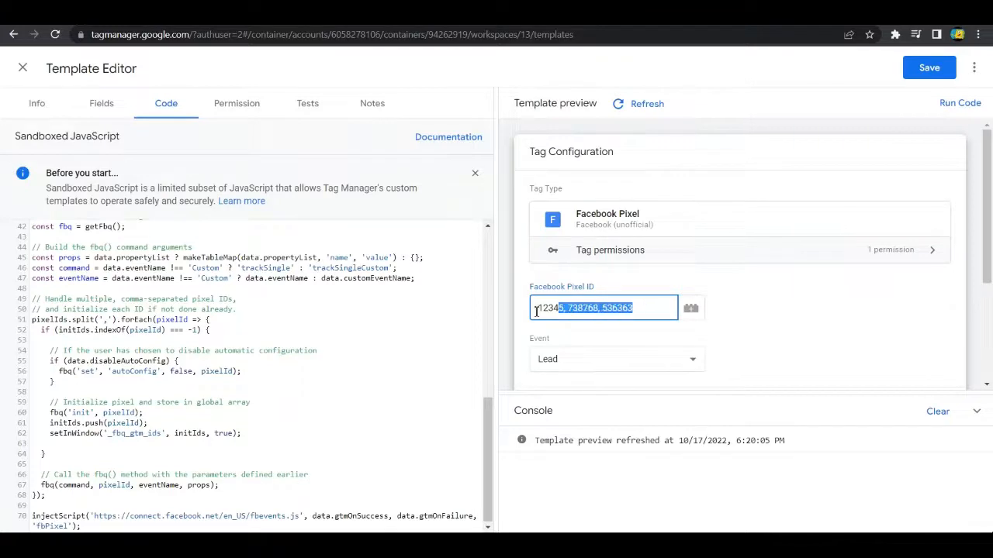
key(BackSpace)
click(790, 315)
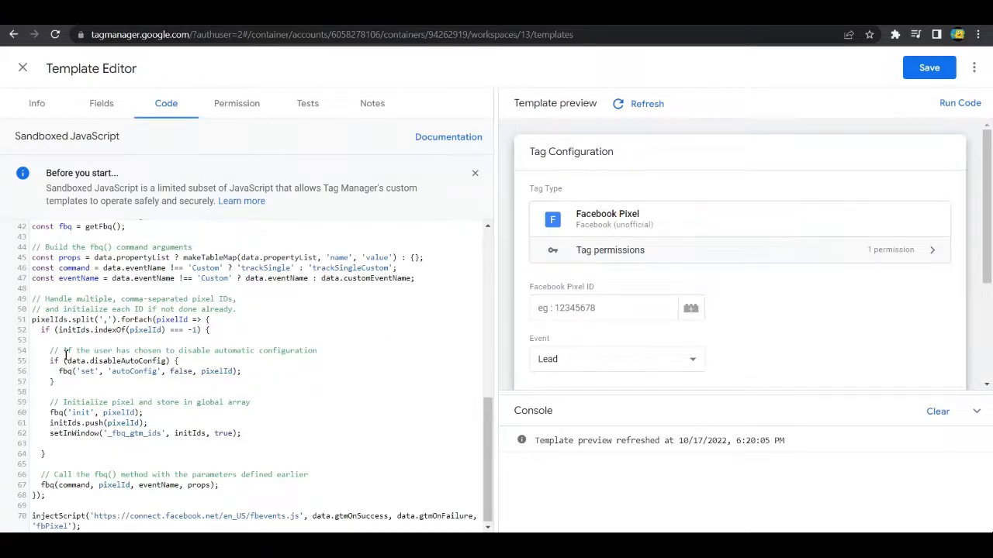
scroll(638, 354, down, 2)
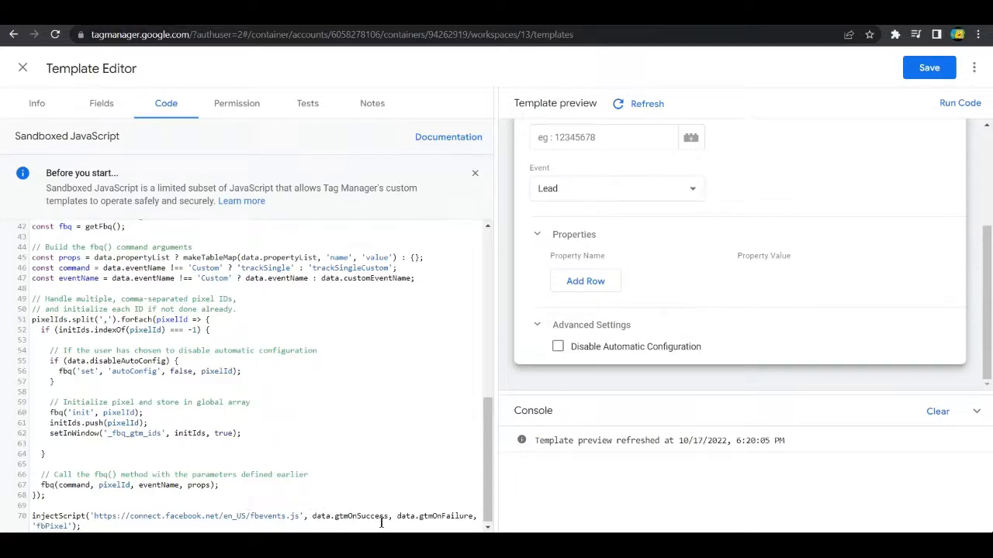
Step: Review the pasted JavaScript from its require declarations to the injectScript call and view the permissions detected from it
scroll(293, 443, up, 5)
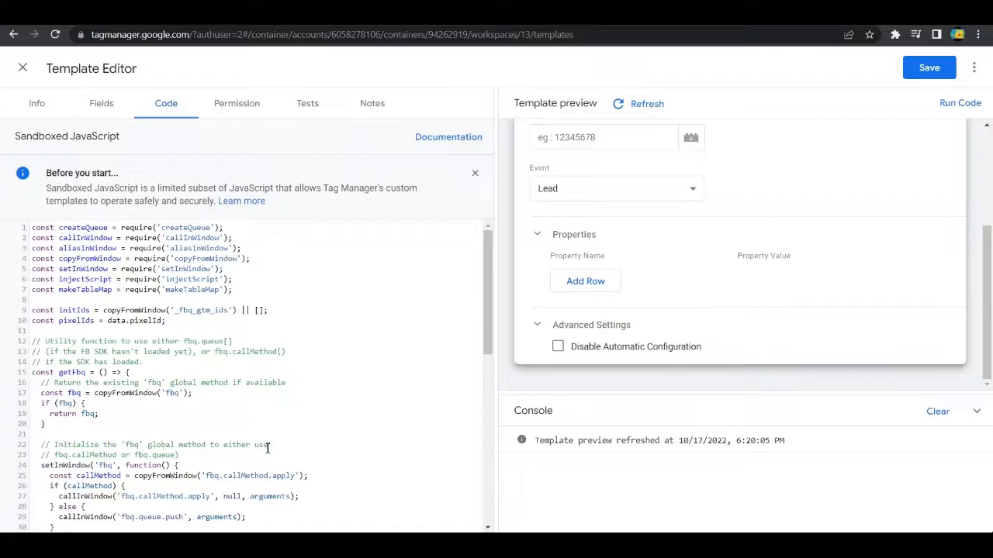
scroll(268, 448, down, 10)
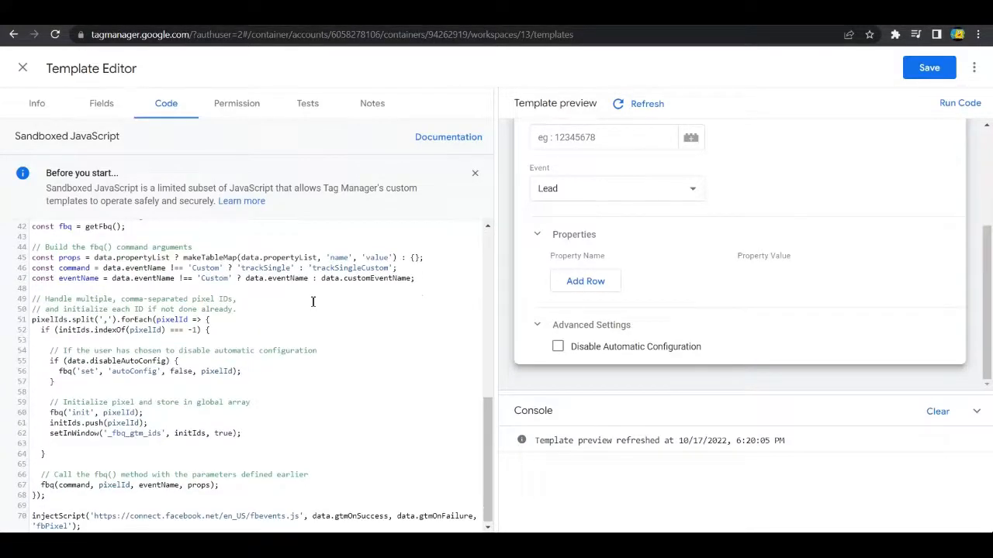
scroll(318, 361, up, 10)
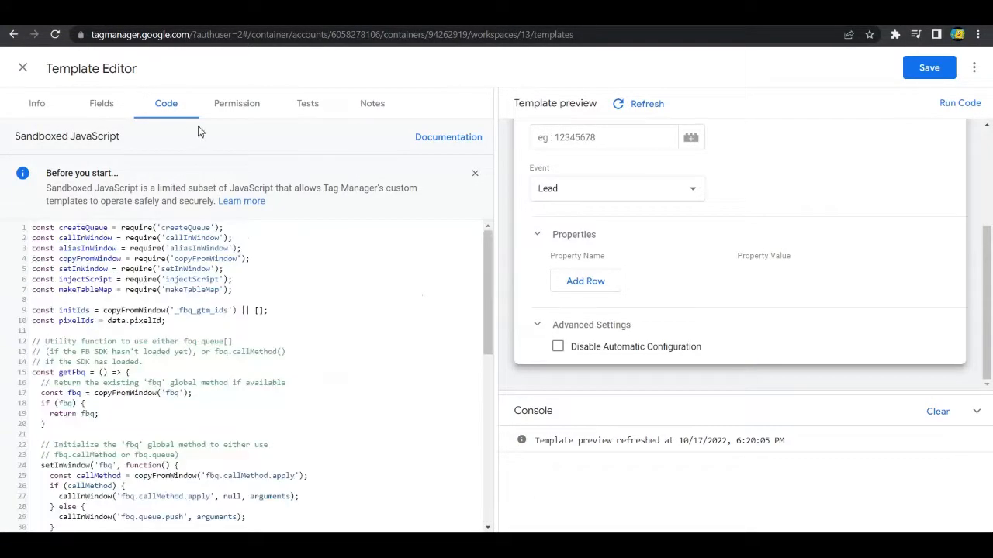
click(243, 110)
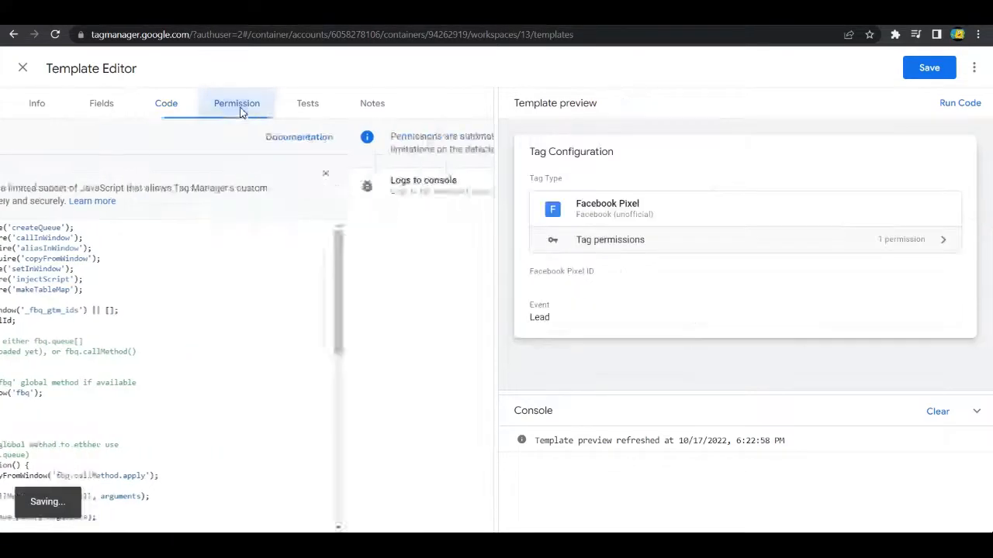
click(170, 112)
scroll(352, 268, down, 10)
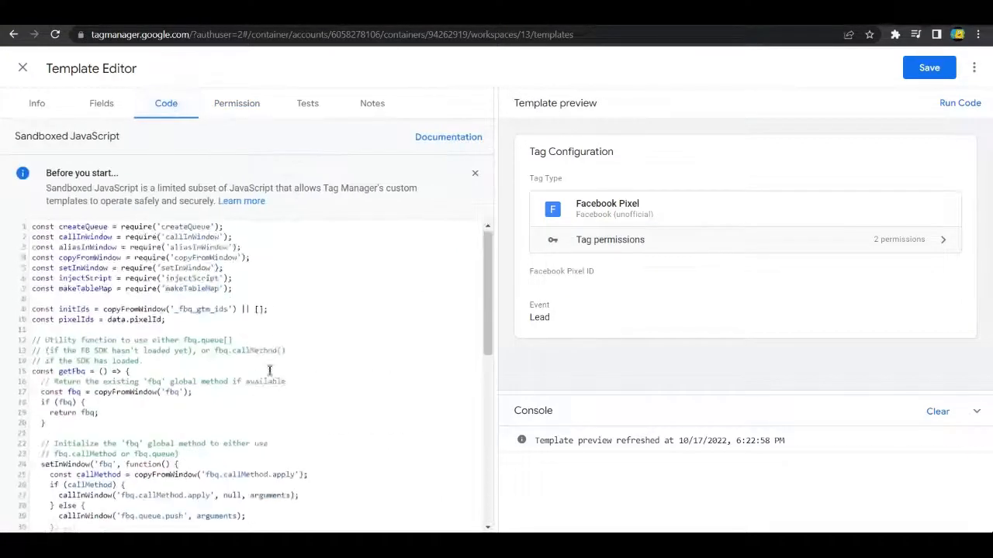
scroll(352, 268, up, 10)
click(231, 107)
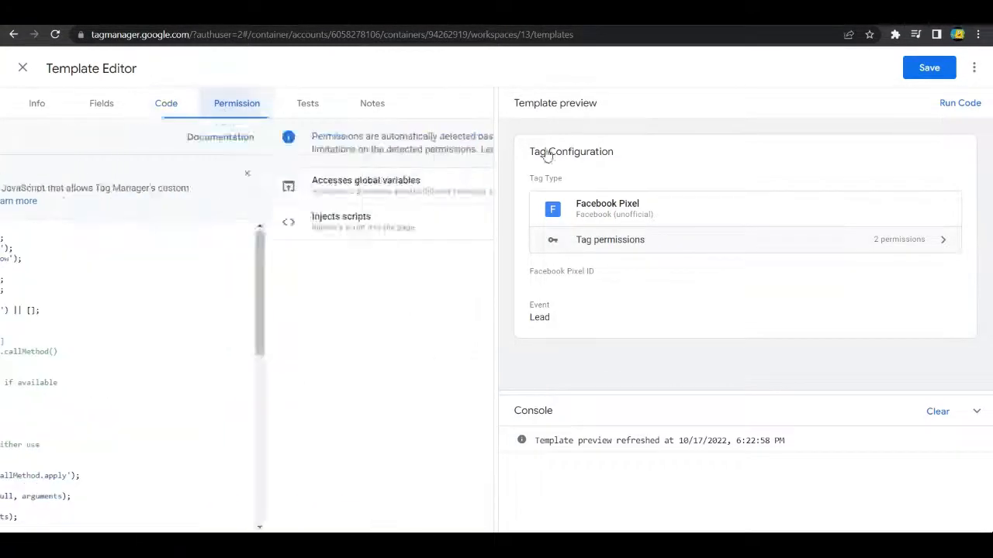
Step: Save the template, run its code and expand the global variable access error in the console
click(915, 70)
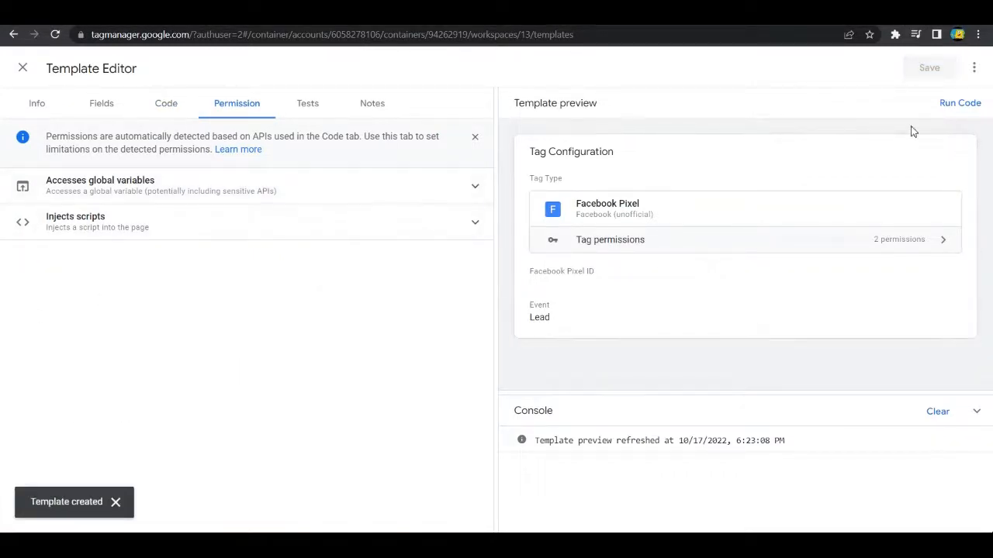
click(956, 108)
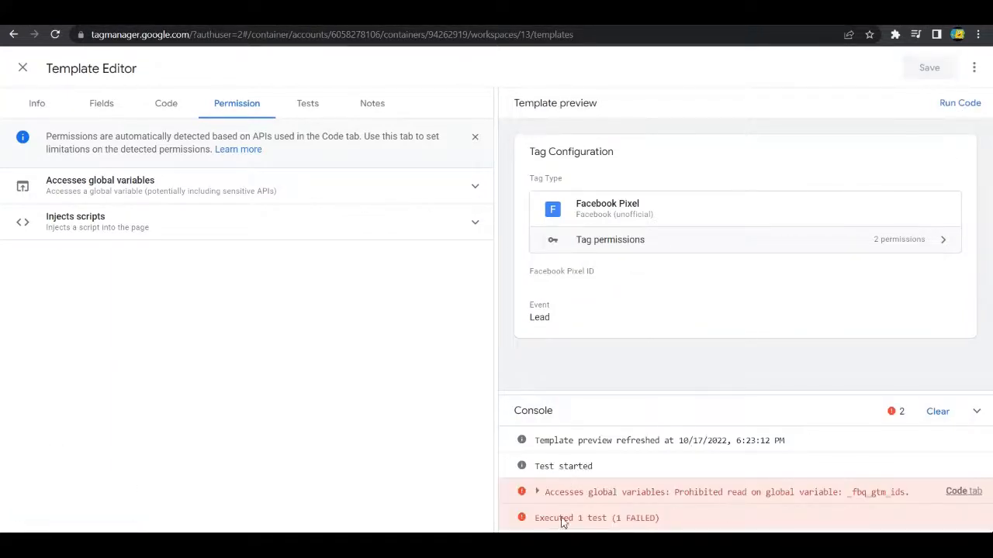
click(536, 493)
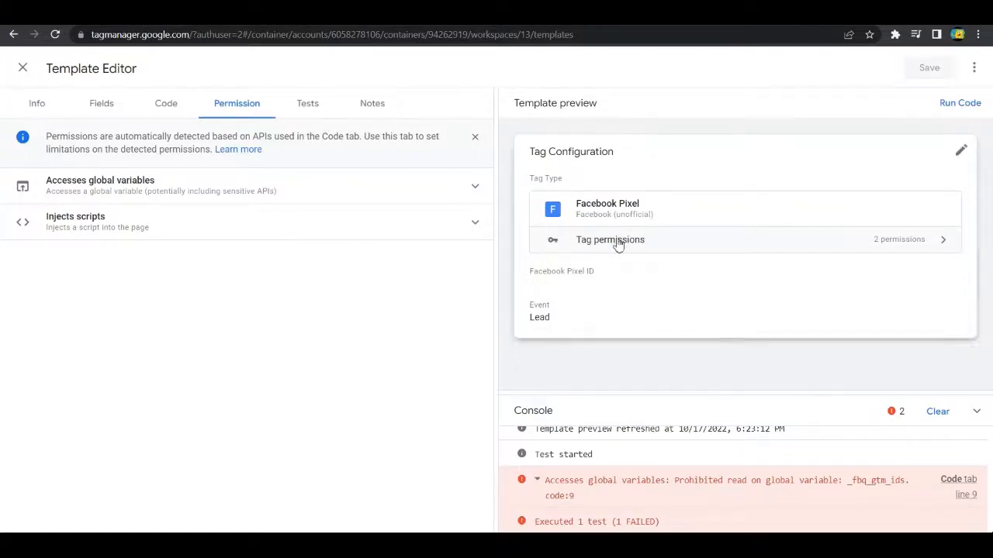
Step: Switch to the blog article and examine the global variable keys and access values under Step 4: Permissions
click(442, 12)
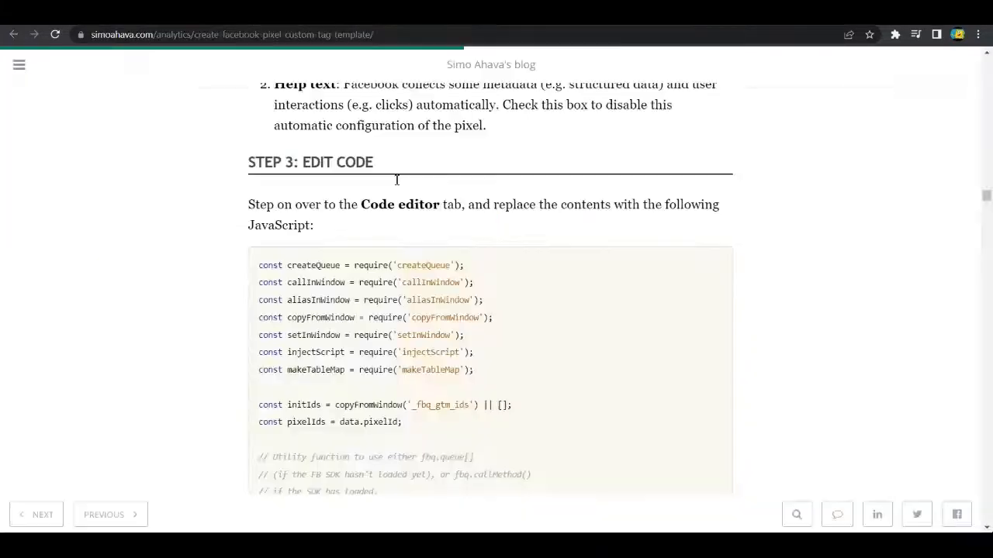
scroll(505, 312, down, 18)
drag(989, 223, 987, 299)
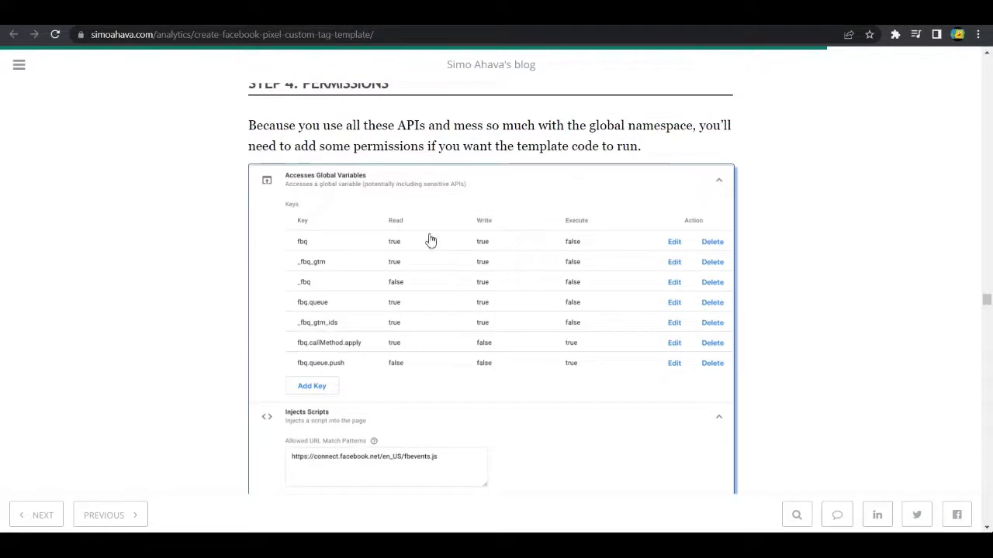
scroll(514, 228, down, 1)
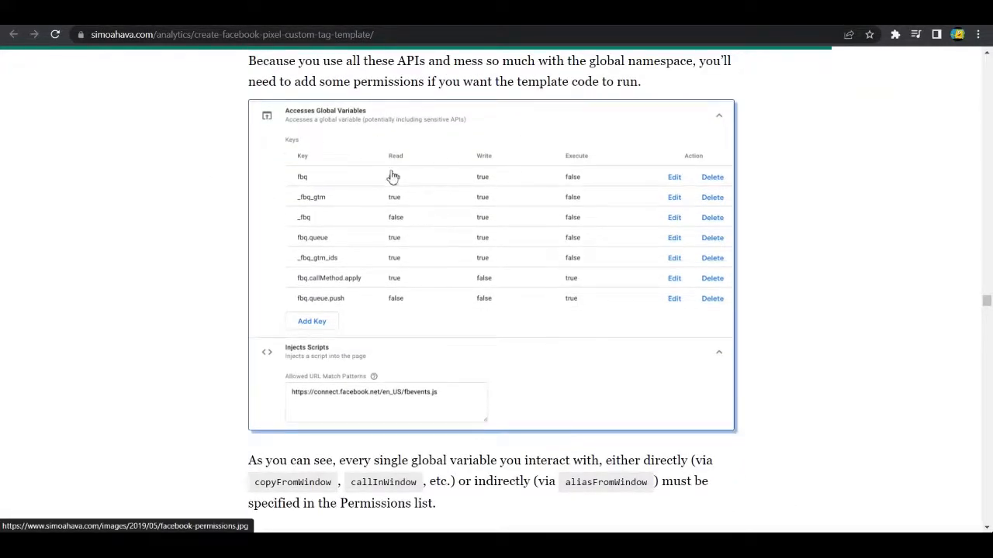
Step: Back in Google Tag Manager, copy _fbq_gtm_ids from the console error and add it as a global variable key with Read and Write access
key(ctrl+Tab)
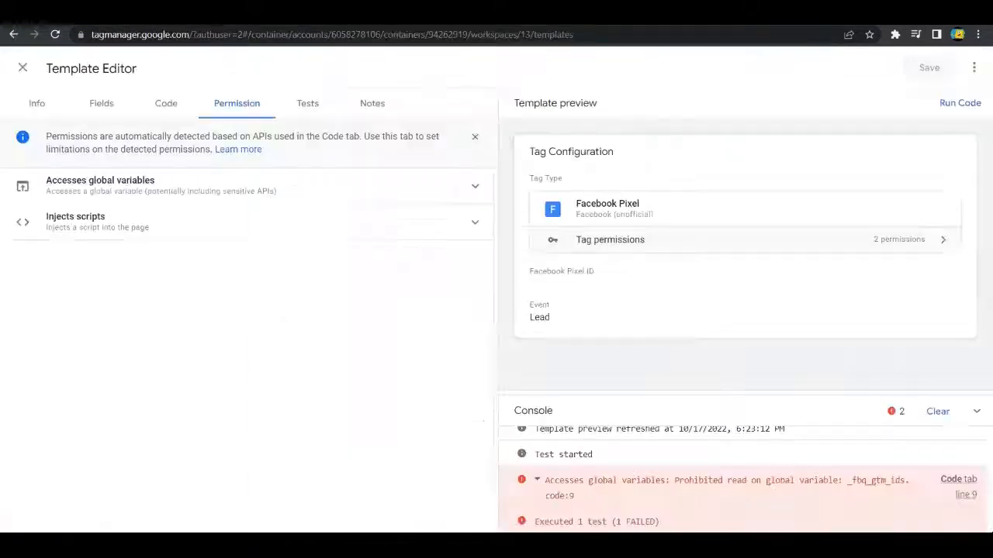
drag(849, 486, 906, 490)
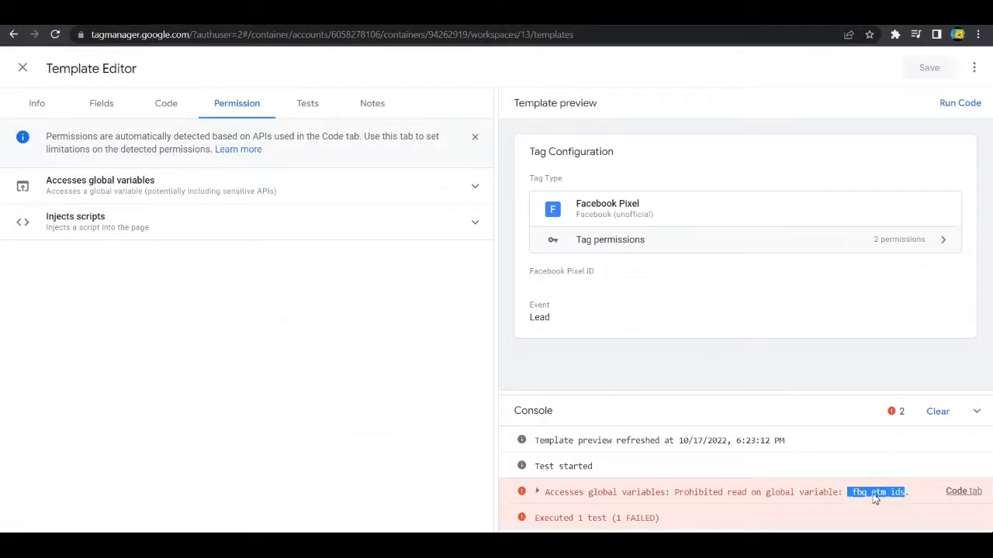
key(ctrl+Tab)
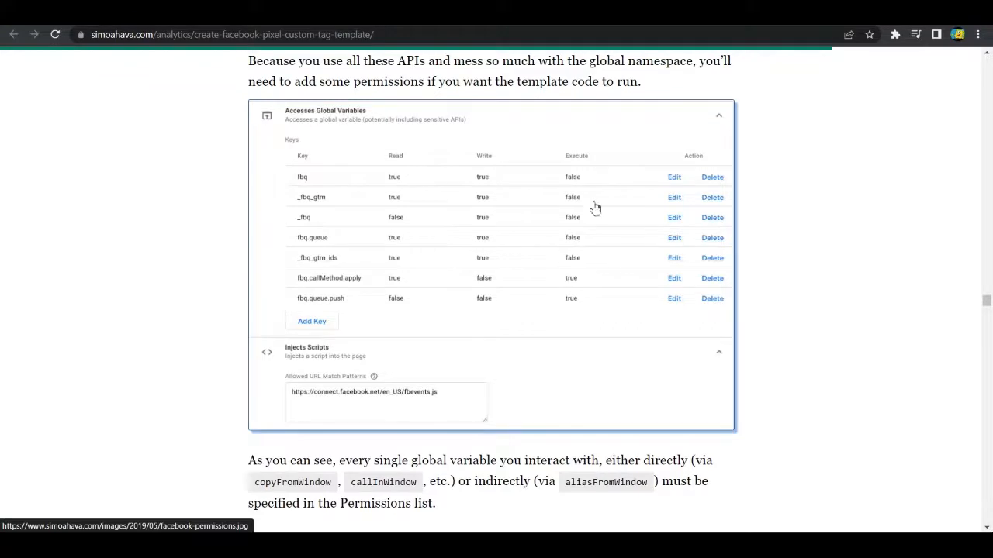
key(ctrl+shift+Tab)
click(135, 180)
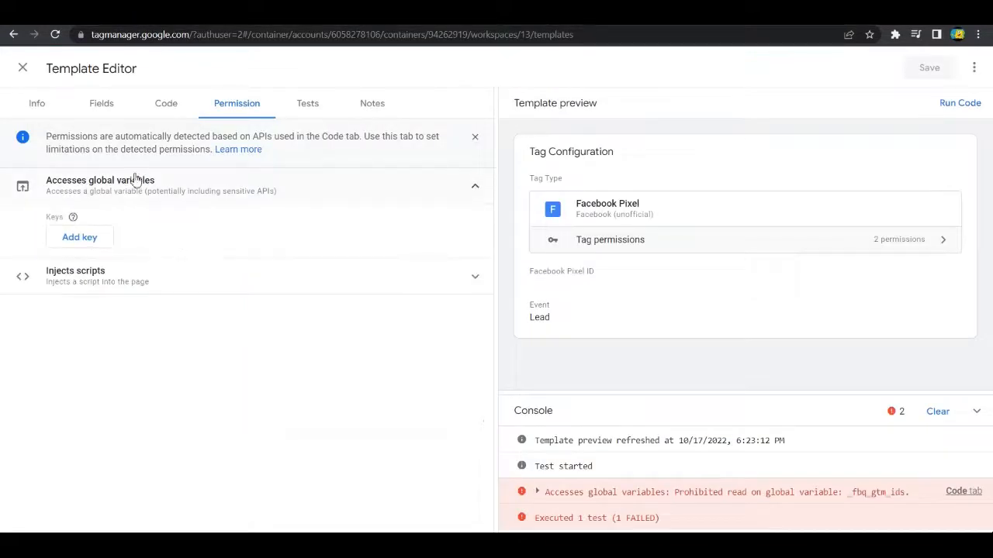
click(85, 238)
click(643, 132)
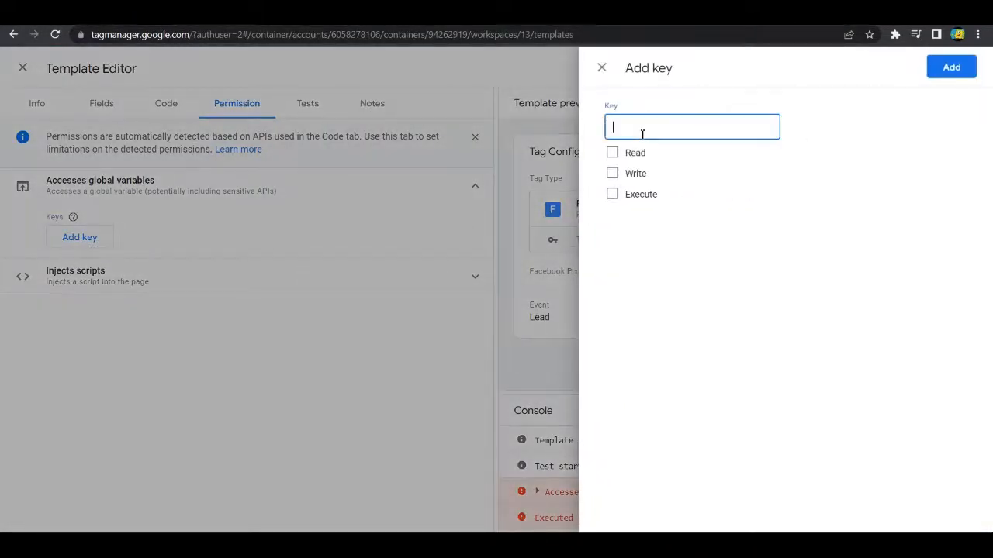
text(_fbq_gtm_ids)
click(612, 153)
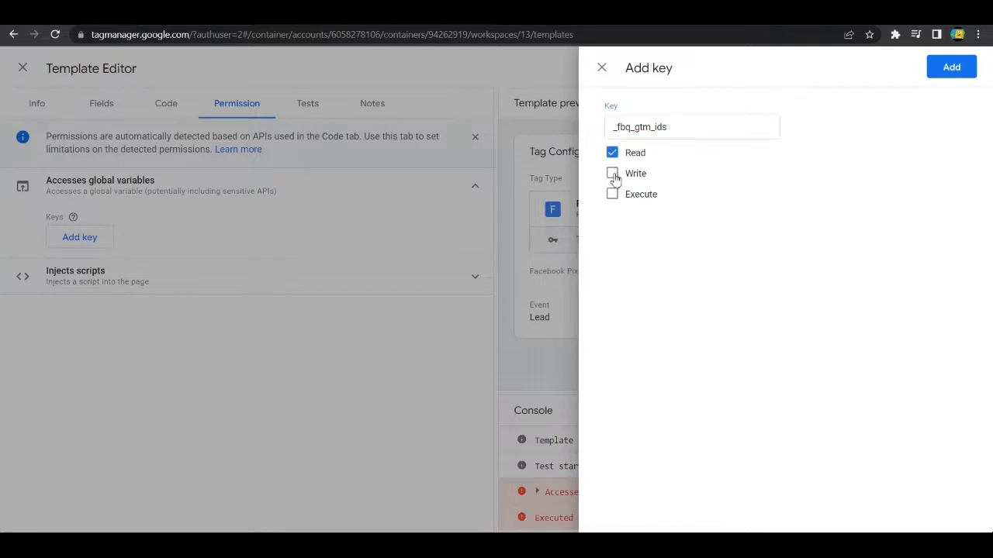
click(612, 173)
click(952, 67)
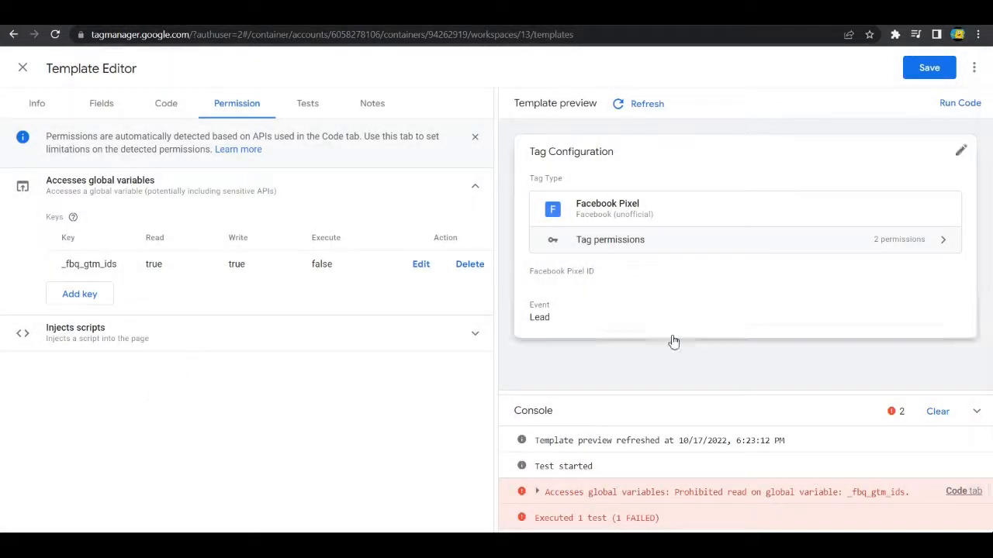
Step: Save the template, rerun its code and expand the console error about the fbq variable
click(923, 76)
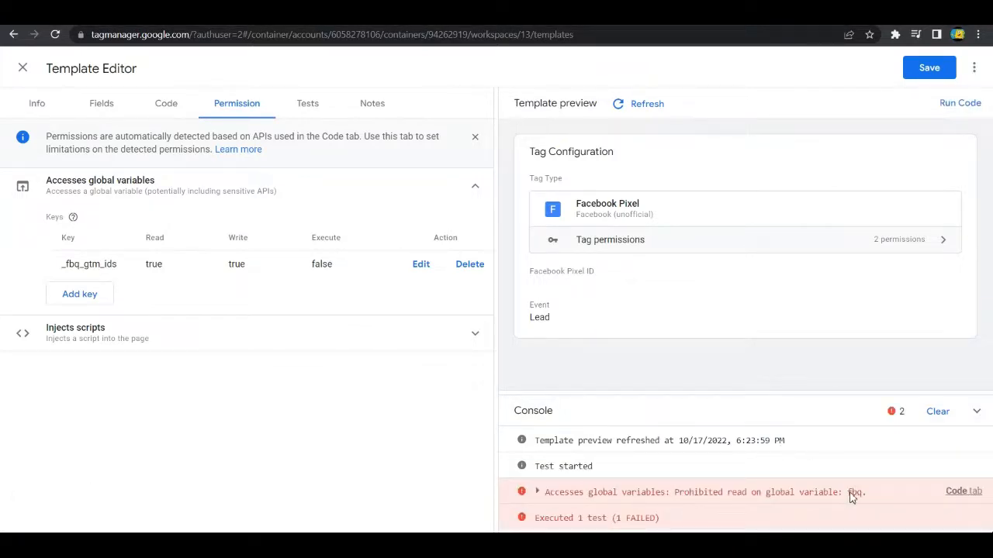
drag(849, 493, 866, 496)
double_click(858, 494)
click(849, 494)
click(849, 494)
double_click(856, 494)
click(854, 498)
click(856, 503)
Step: Add the global variable key fbq with Read and Write access as listed in the blog article, and rerun the saved template code
click(72, 301)
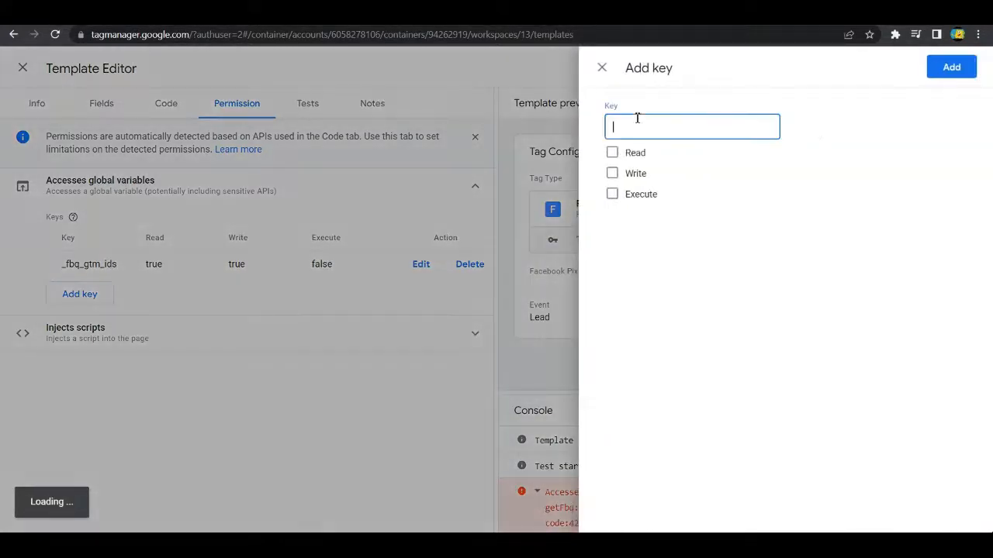
text(fbq)
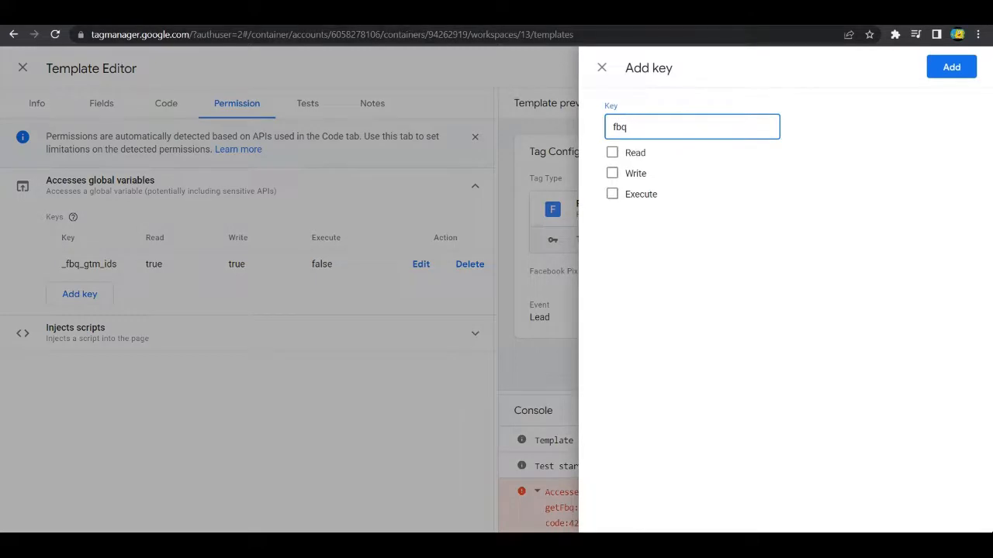
click(392, 13)
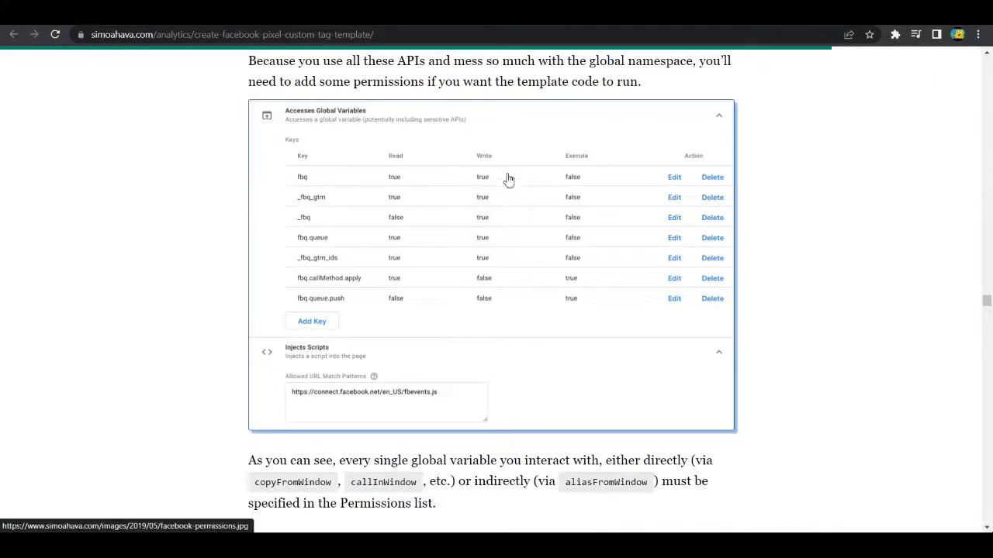
click(535, 13)
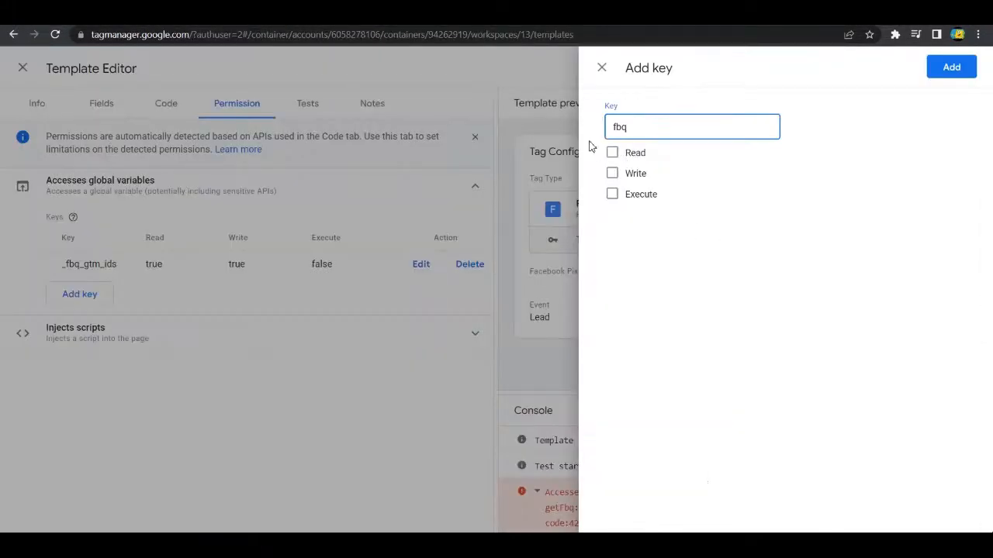
click(612, 153)
click(612, 173)
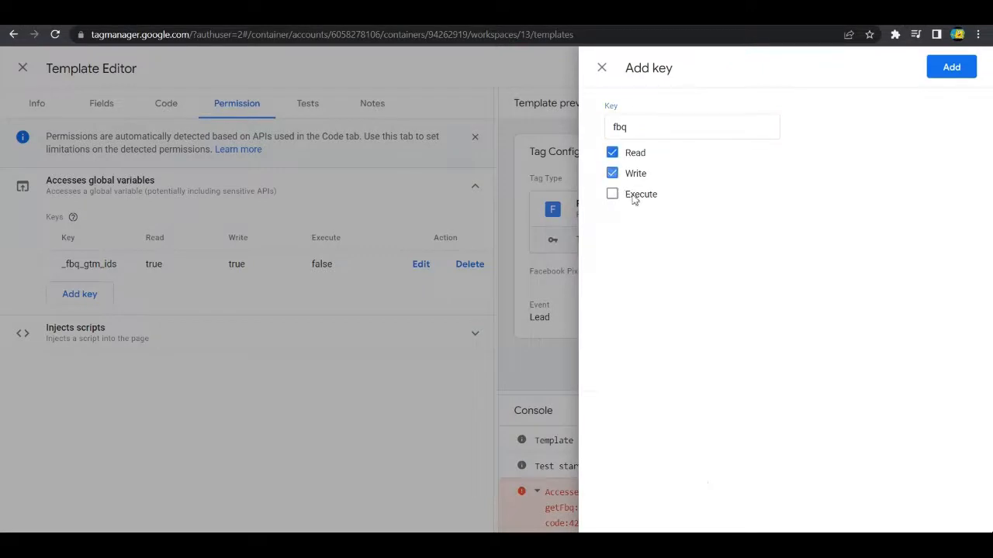
click(949, 77)
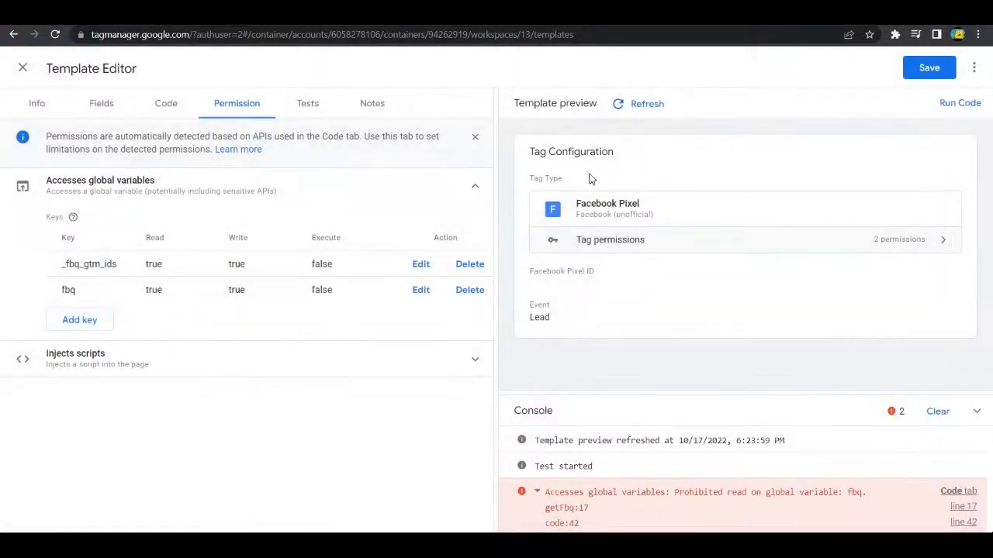
click(909, 67)
click(948, 117)
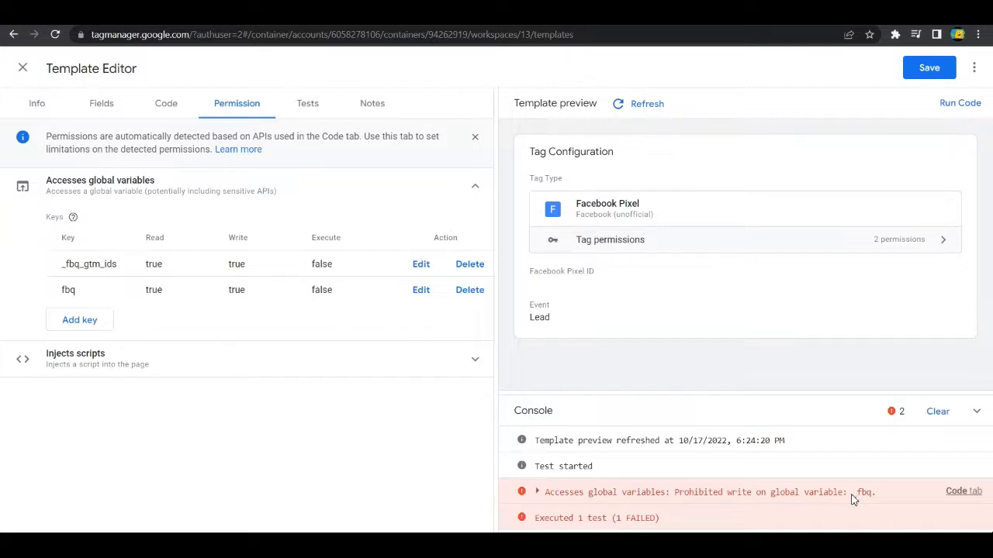
Step: Add the global variable key _fbq with only Write access, matching the blog article's permissions table
click(97, 320)
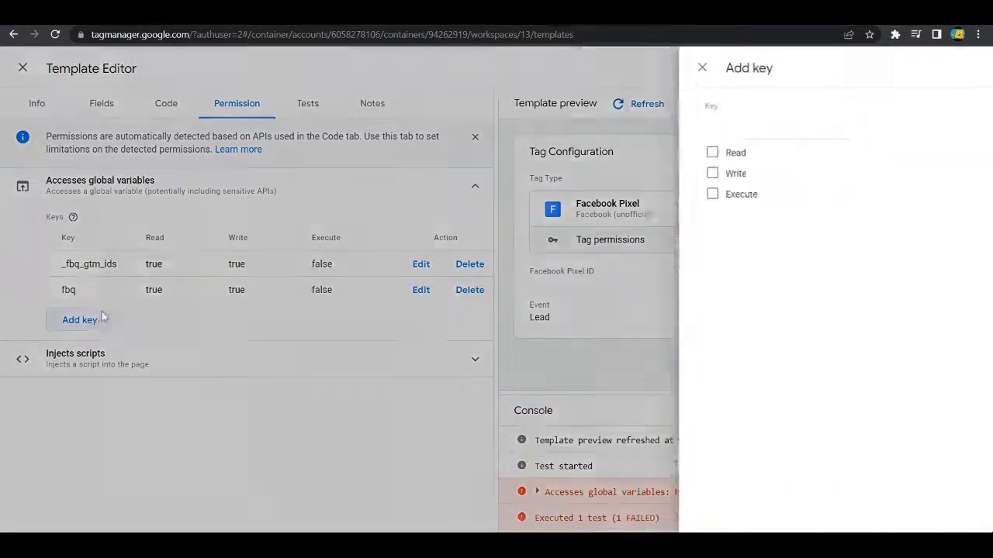
click(642, 134)
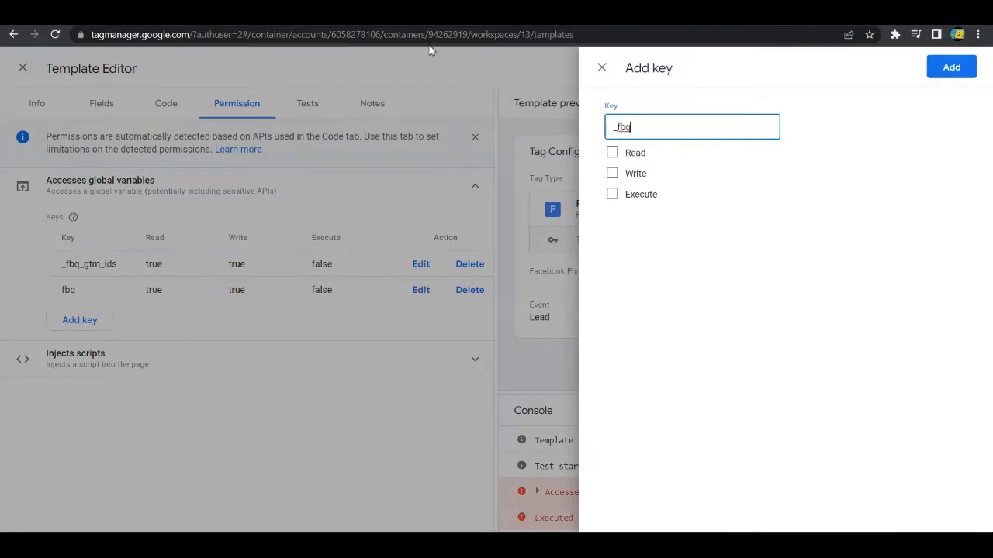
key(ctrl+Tab)
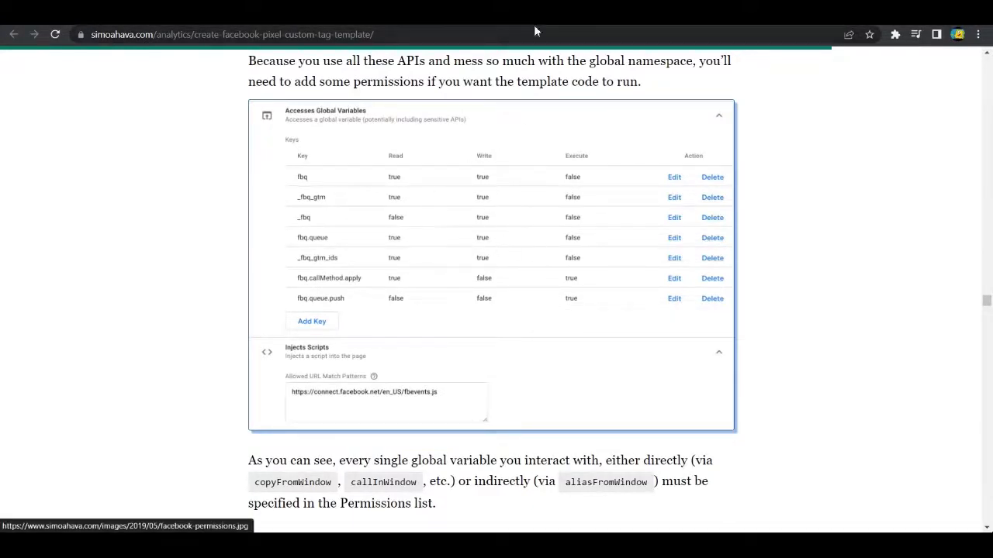
key(ctrl+Tab)
click(612, 171)
click(953, 67)
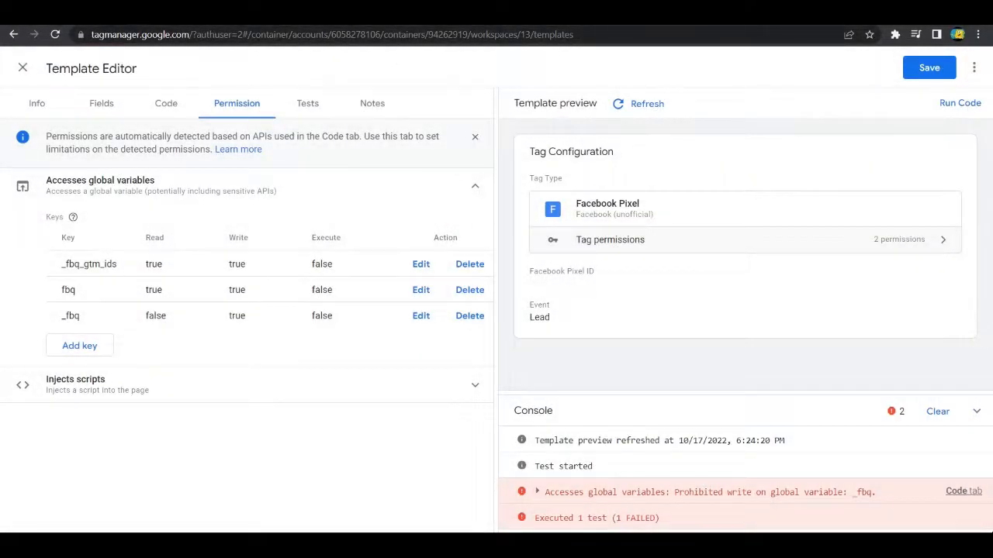
Step: Add the global variable key _fbq_gtm with Read and Write access, following the blog article's permissions table
key(ctrl+Tab)
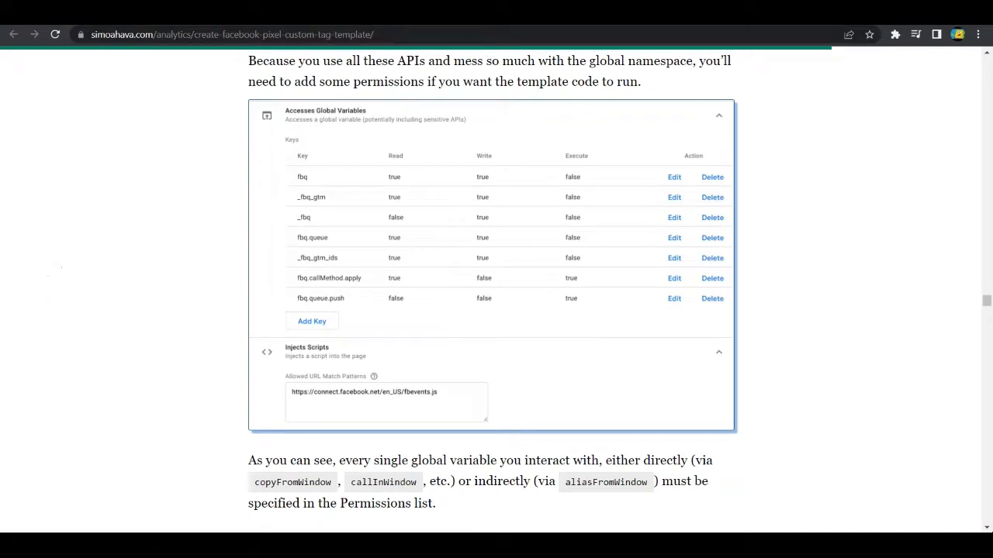
key(ctrl+Tab)
click(80, 347)
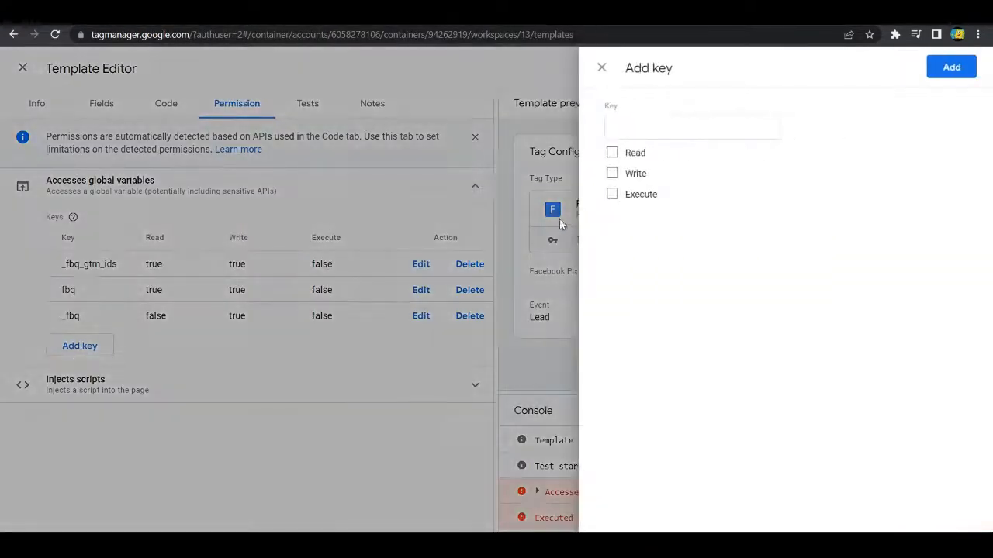
click(622, 127)
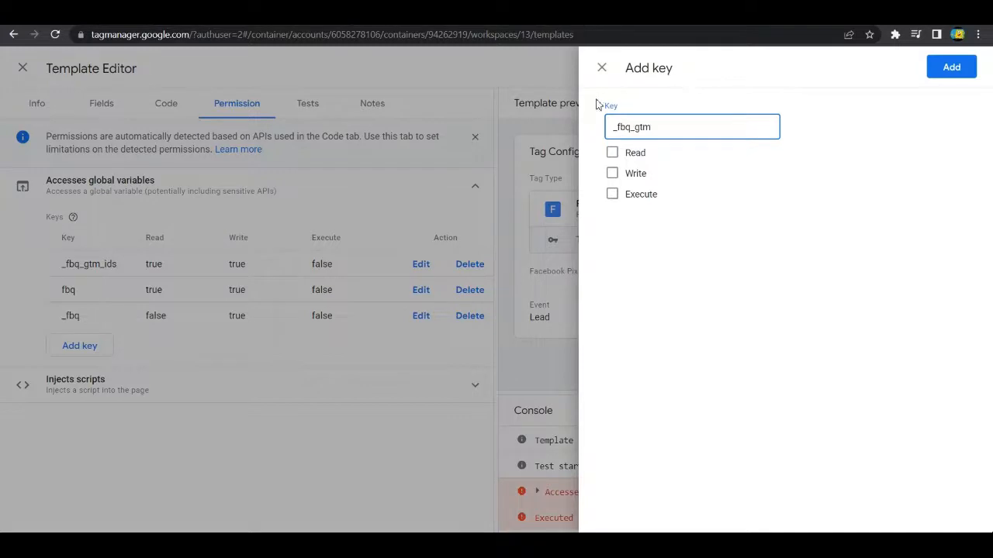
key(ctrl+Tab)
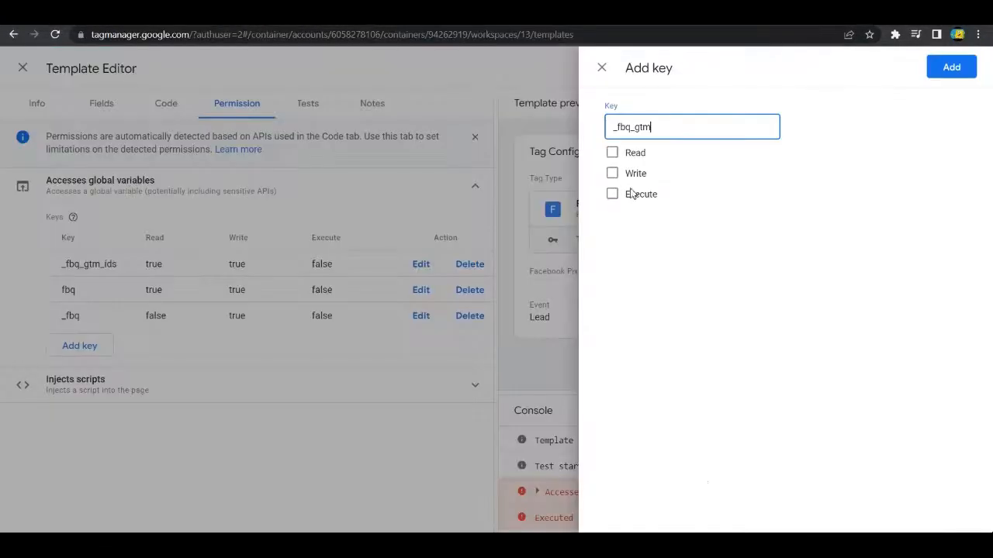
click(612, 152)
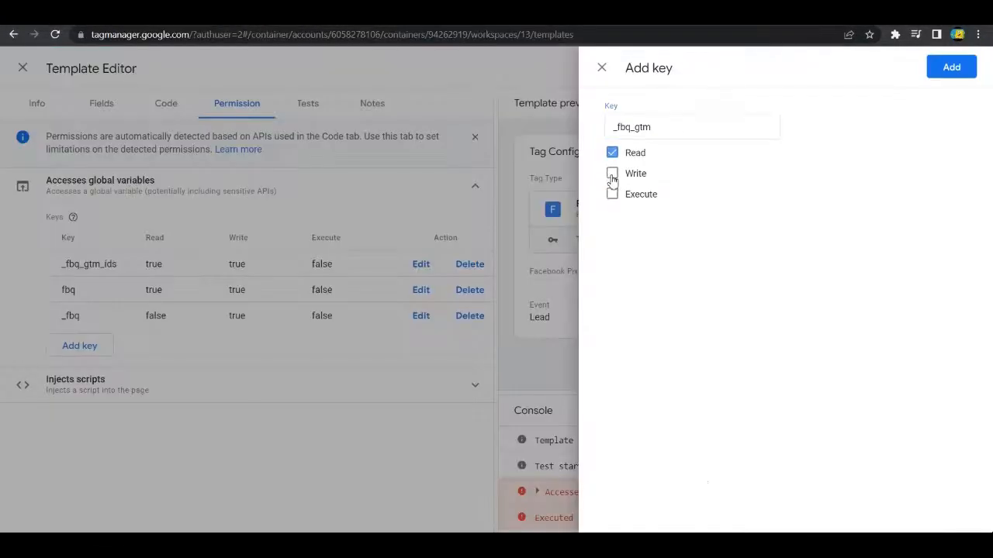
click(612, 173)
click(941, 69)
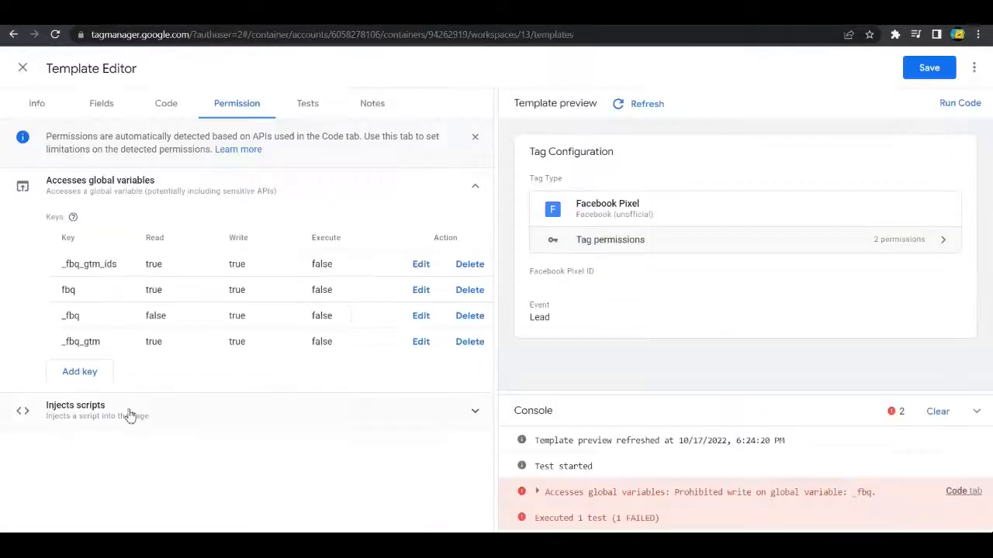
Step: Add the global variable key fbq.queue with Read and Write access
click(78, 376)
click(651, 124)
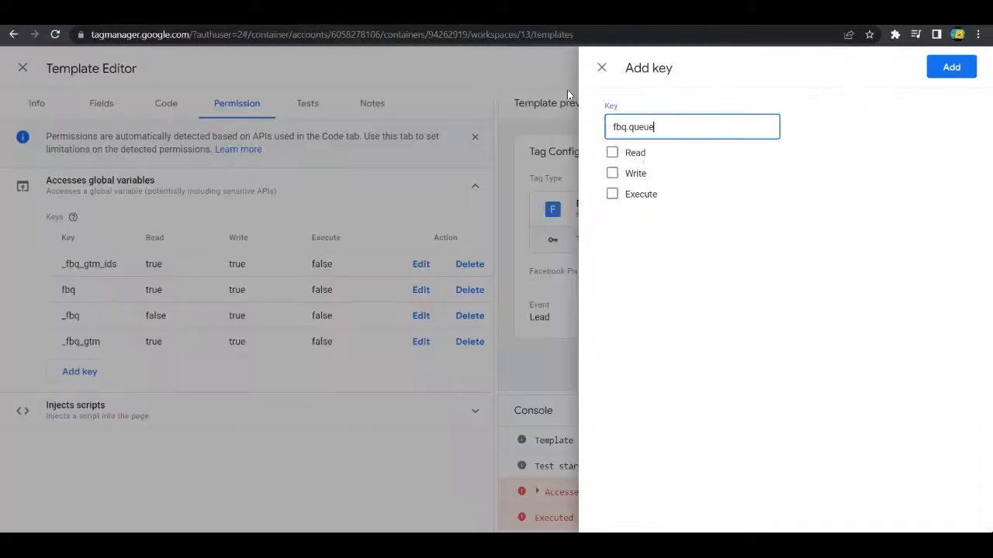
click(612, 153)
click(612, 173)
click(950, 69)
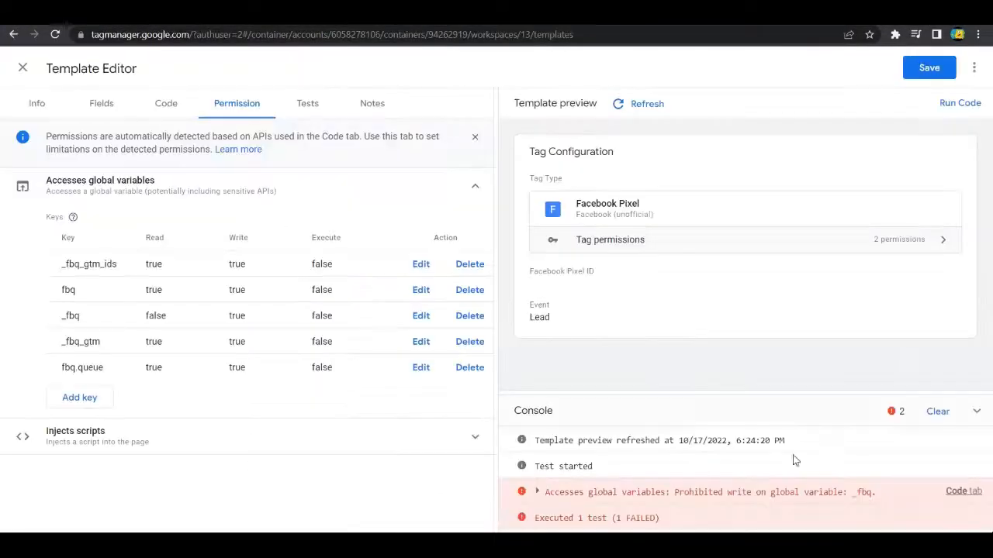
Step: Run the template code with the added keys and inspect the details of the console error
click(953, 103)
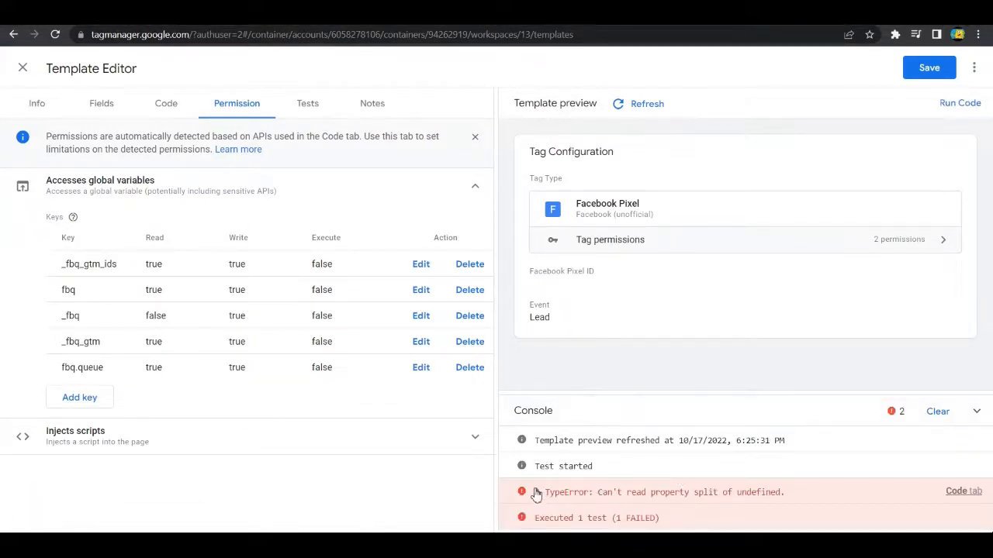
click(539, 497)
scroll(725, 473, down, 1)
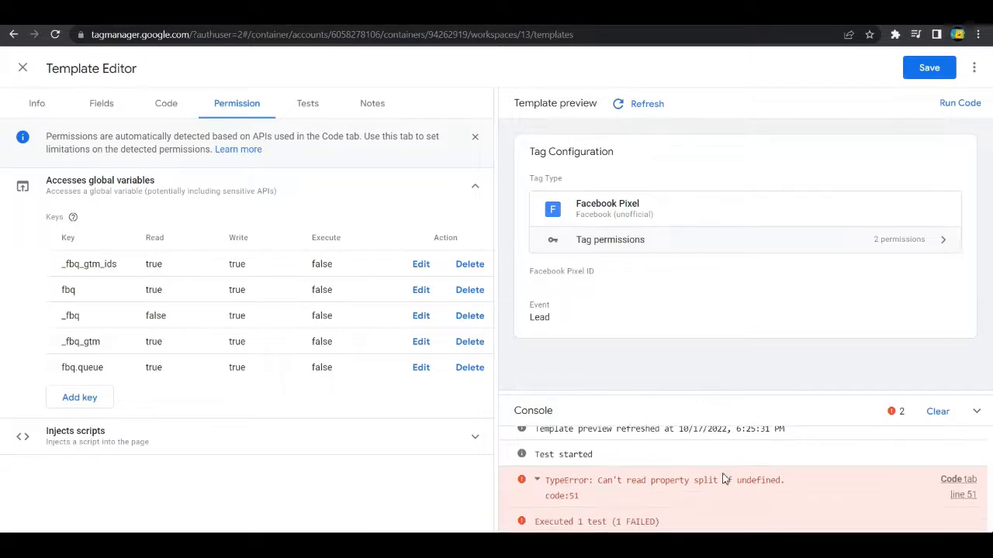
click(538, 478)
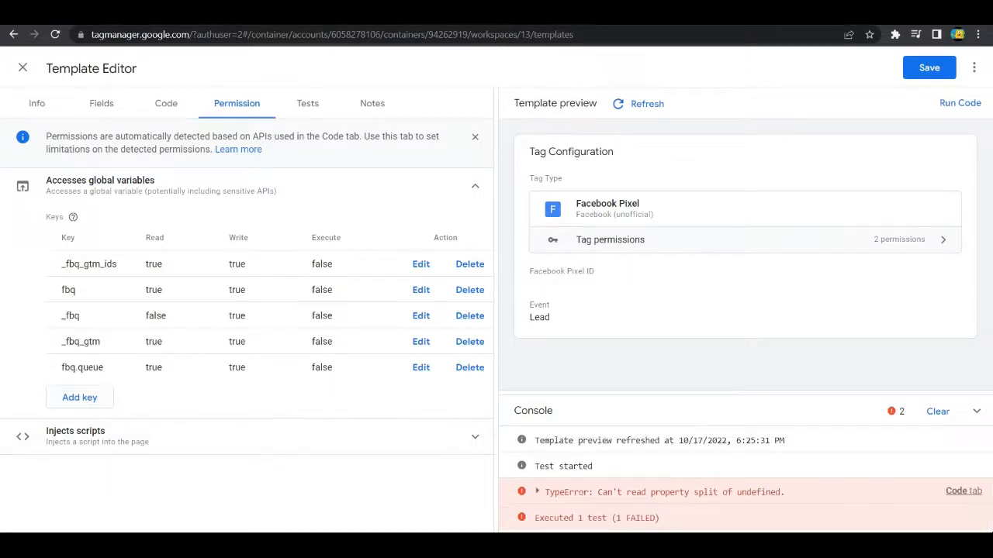
Step: Add the global variable key fbq.callMethod.apply with Read and Execute access, as listed in the blog article
click(264, 14)
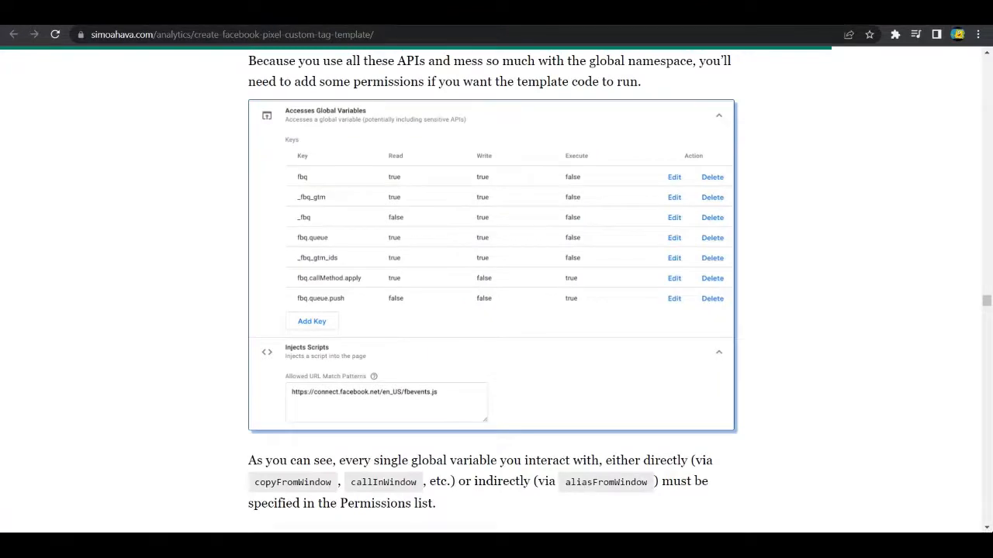
click(117, 14)
click(104, 399)
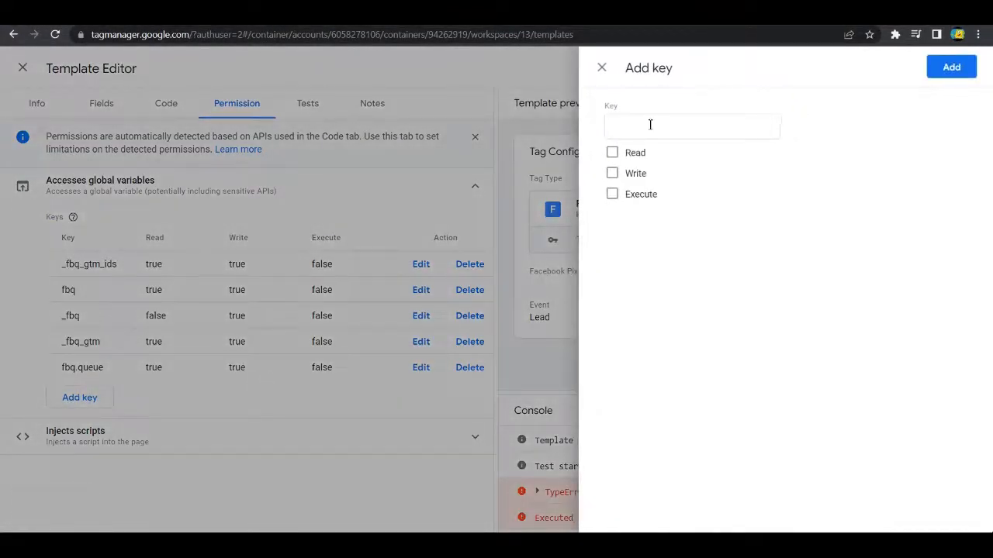
click(651, 124)
text(fbq.callMethod.apply)
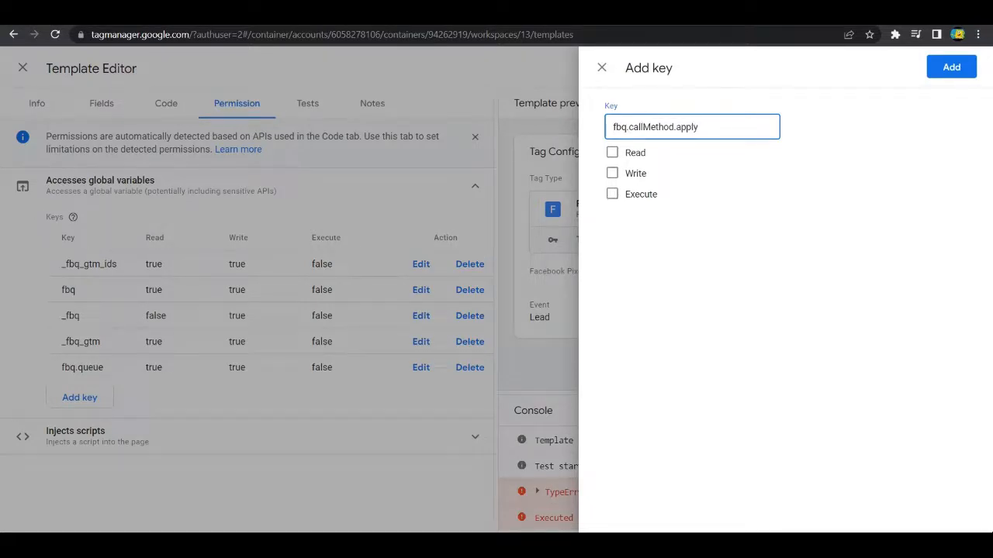
click(333, 14)
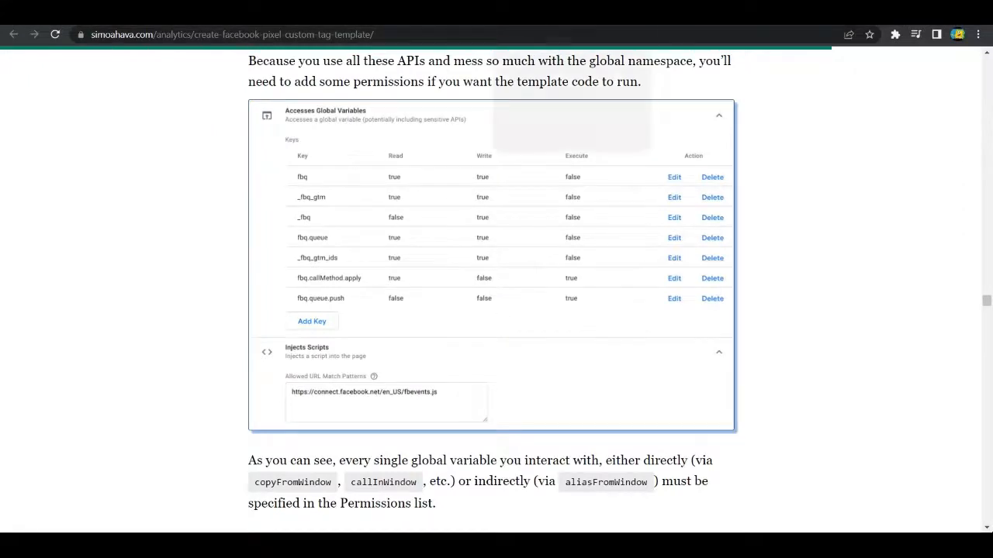
click(547, 12)
click(612, 152)
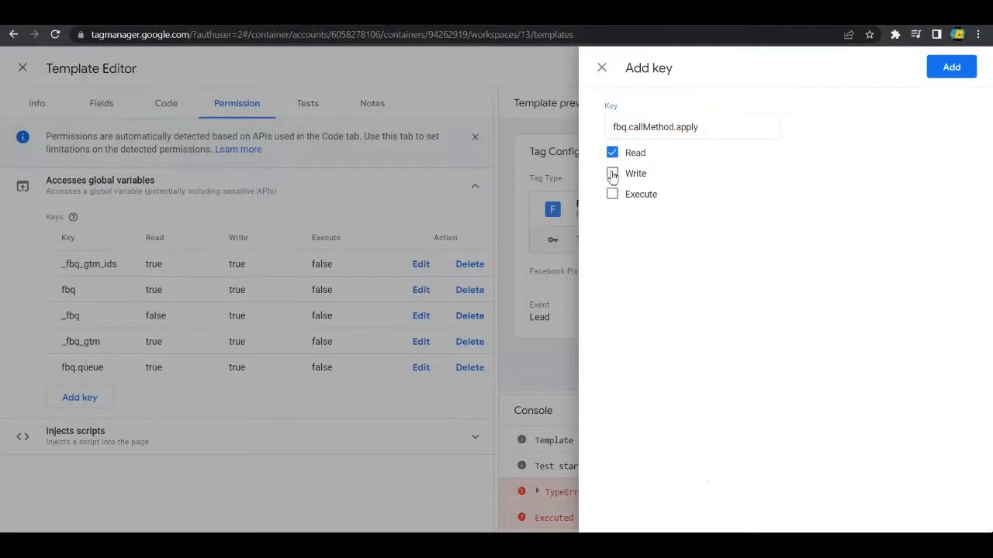
click(612, 194)
click(951, 67)
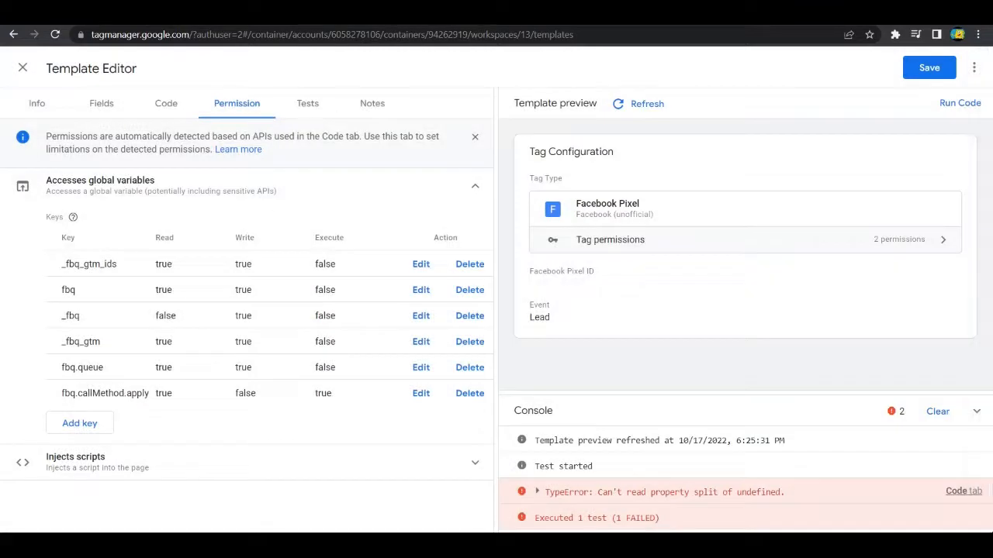
Step: Add the global variable key fbq.queue.push with only Execute access, checking the blog article's permissions table
click(353, 14)
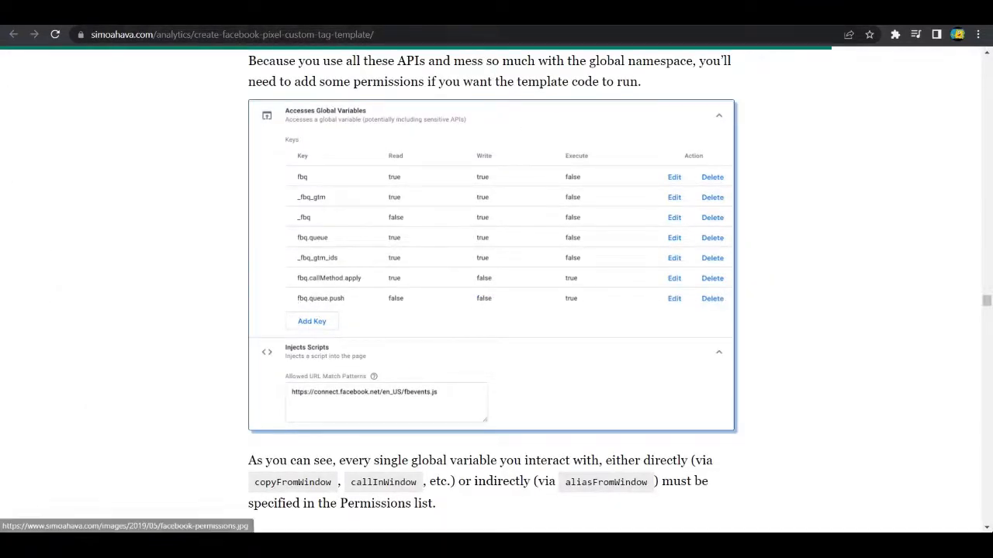
key(ctrl+shift+Tab)
click(70, 423)
click(631, 131)
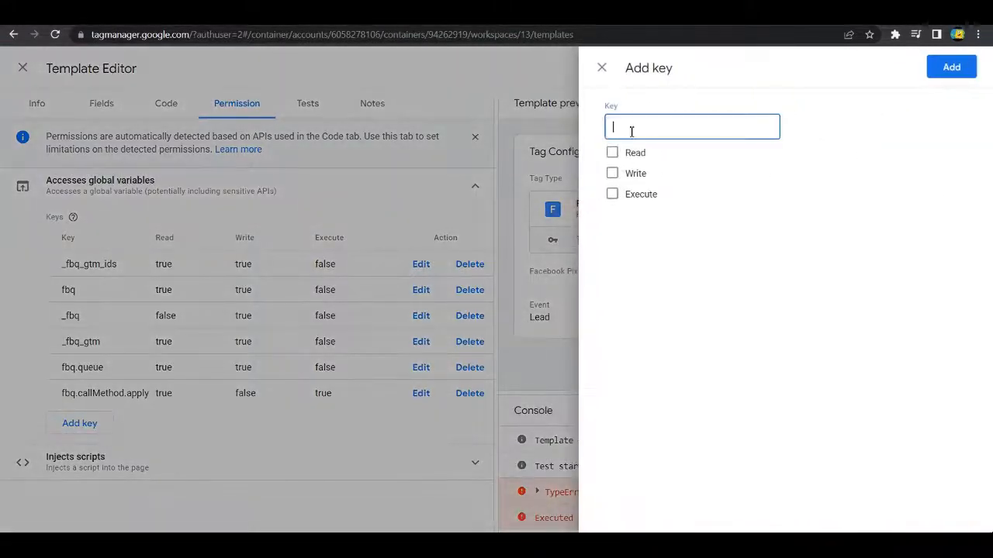
text(fbq.queue.push)
click(612, 194)
click(951, 68)
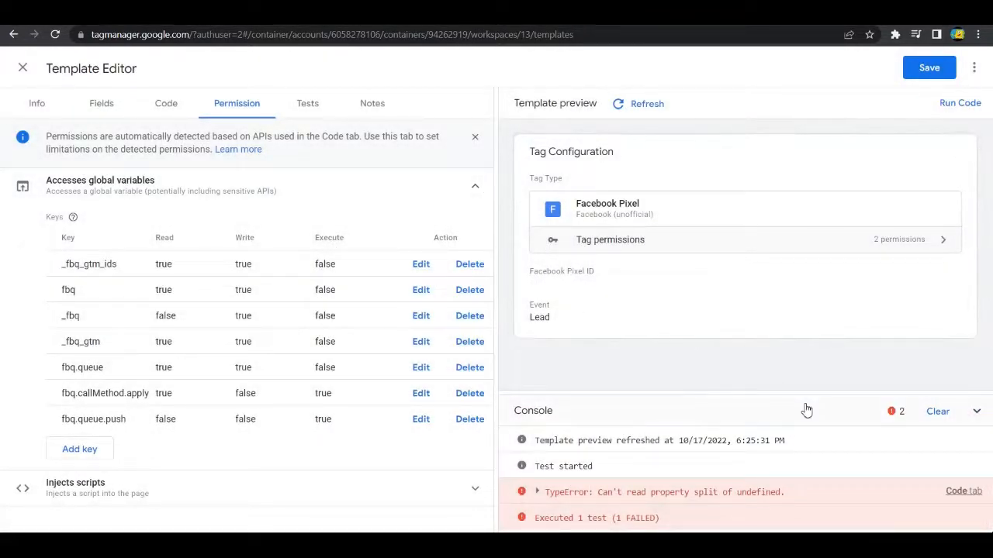
Step: Rerun the template code and examine the sandboxed JavaScript around the line the console error points to
click(959, 103)
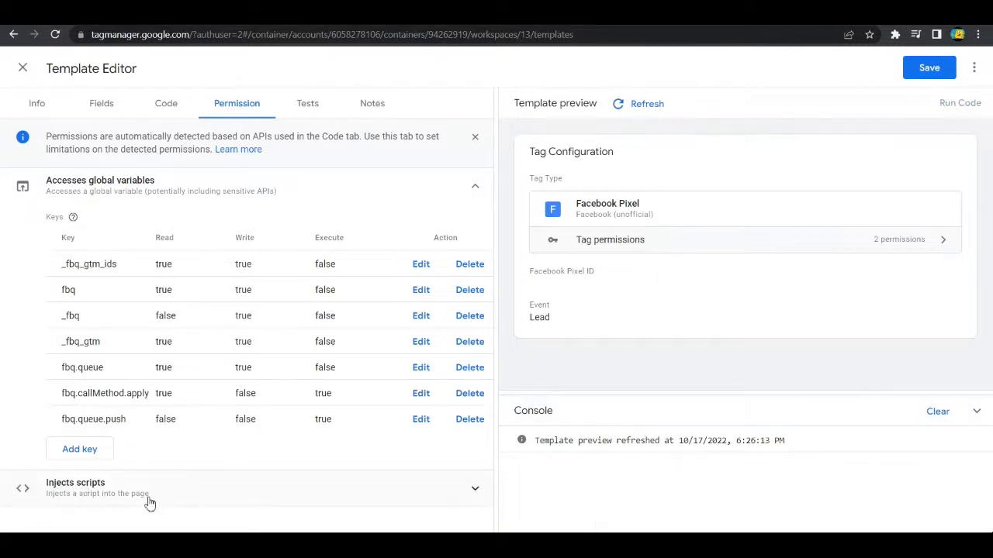
click(537, 494)
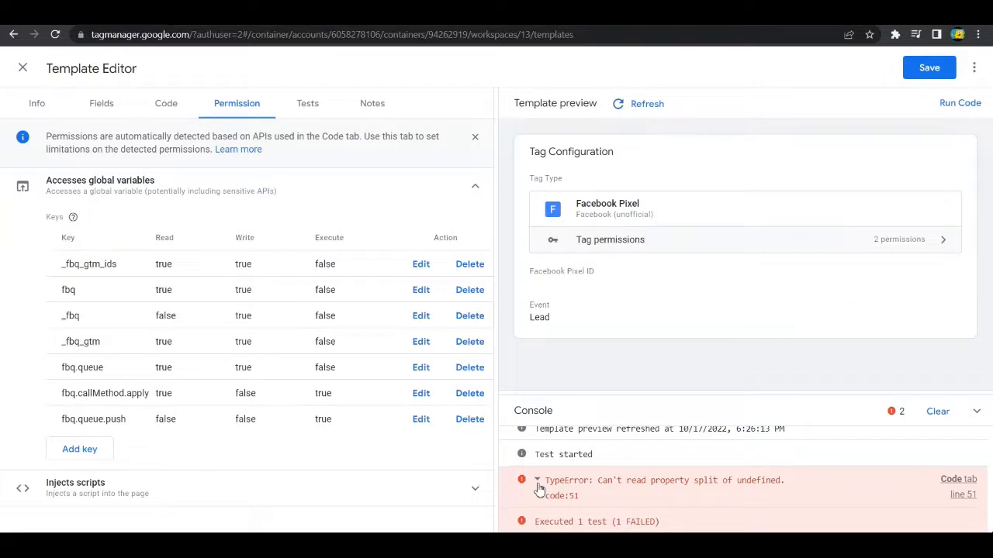
click(959, 490)
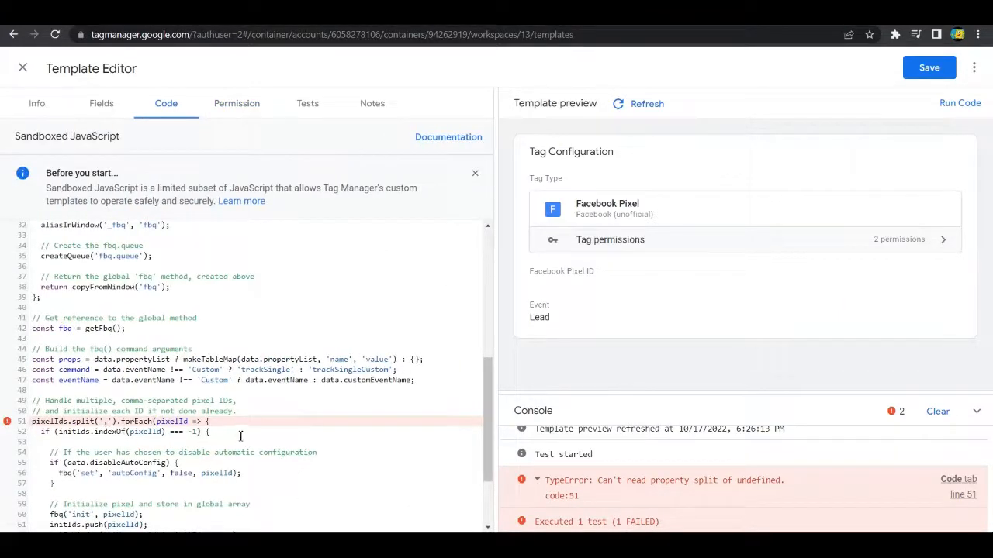
scroll(241, 436, down, 3)
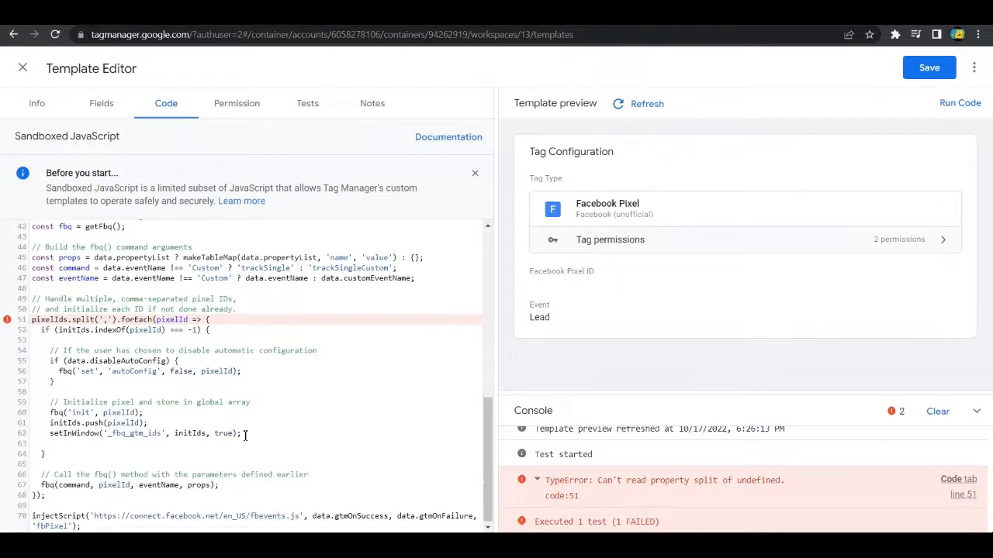
scroll(474, 449, up, 2)
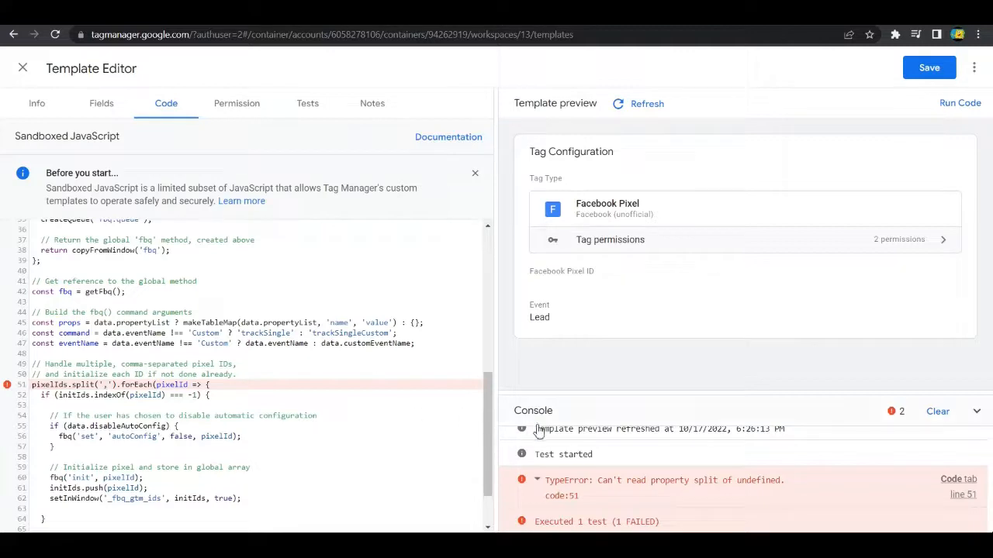
scroll(576, 440, up, 1)
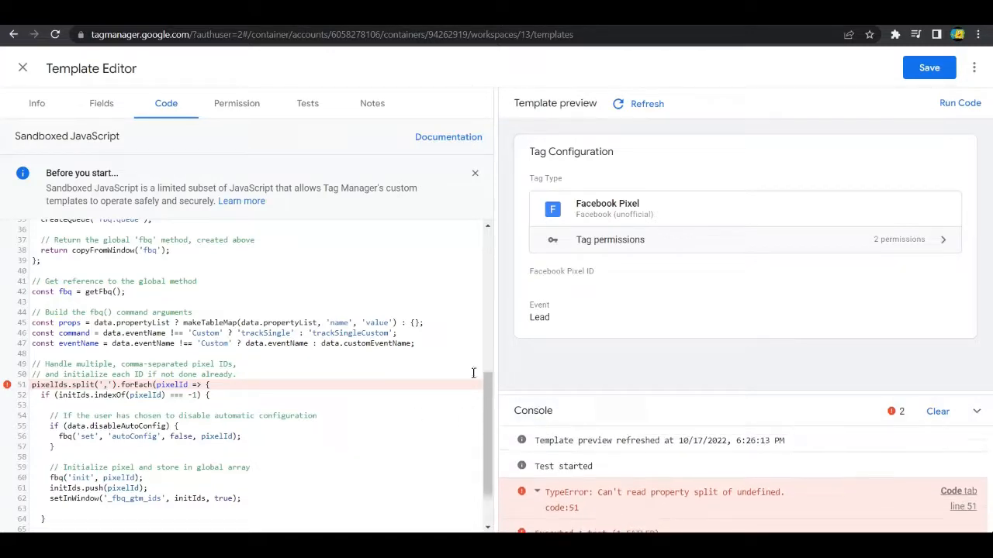
Step: Compare the template's global variable keys and access settings with the permissions table in the blog article
click(242, 109)
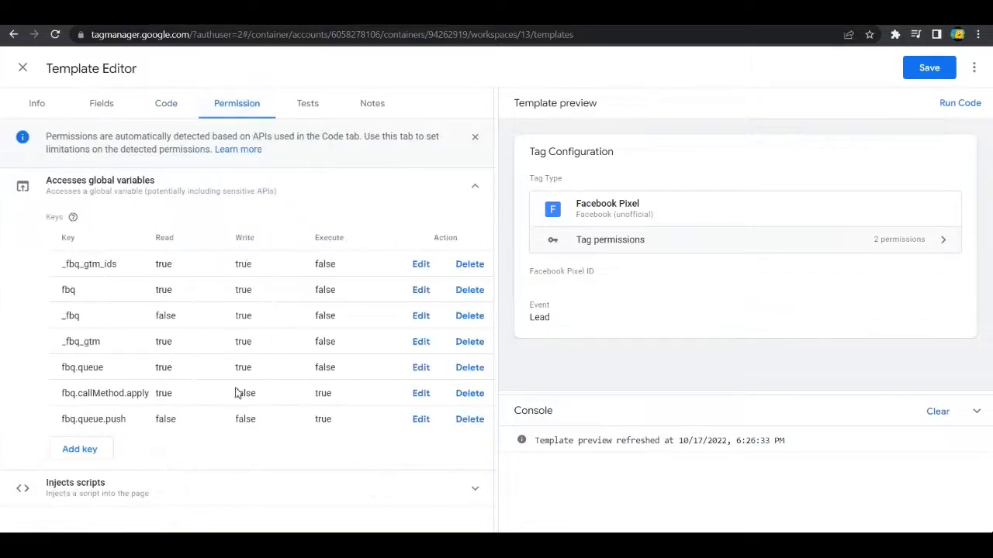
click(467, 14)
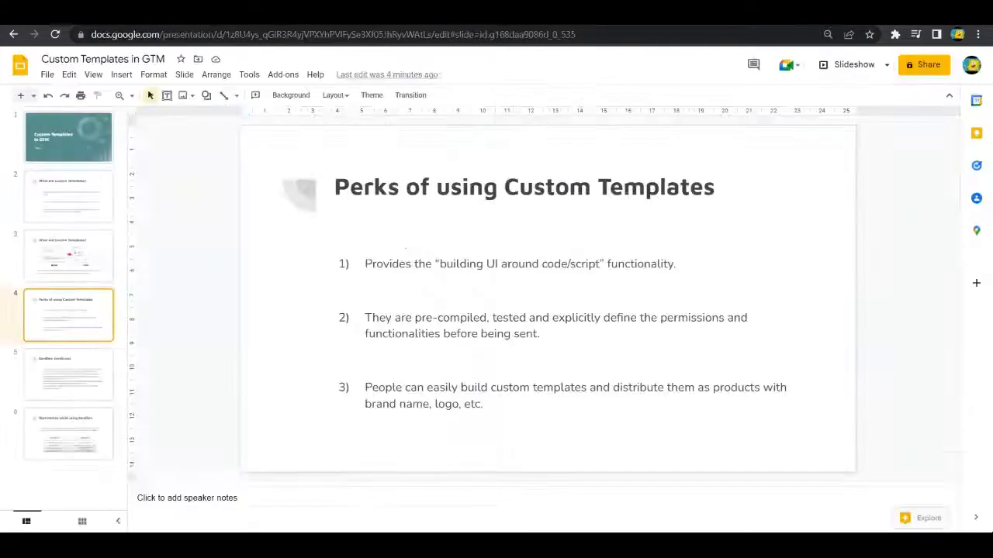
scroll(412, 264, down, 1)
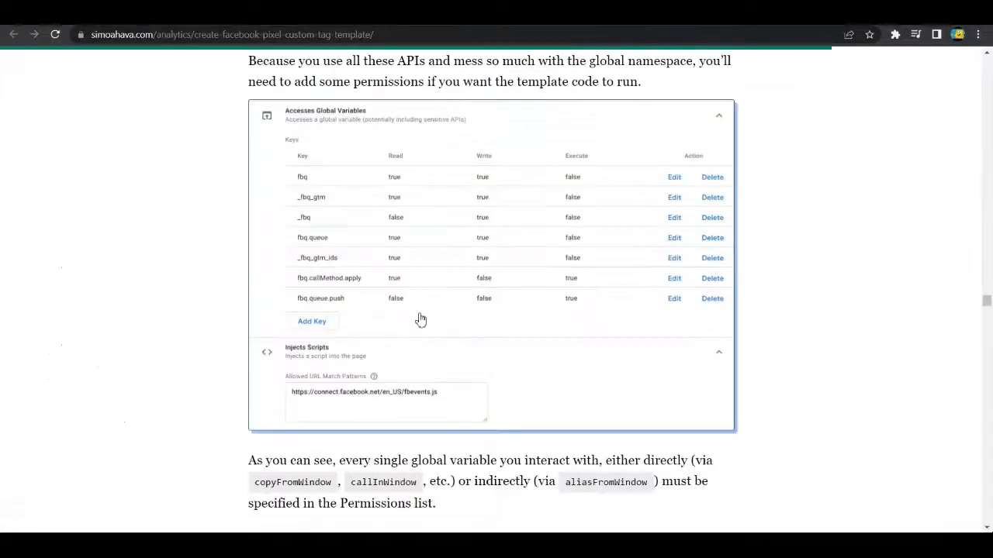
scroll(343, 351, down, 2)
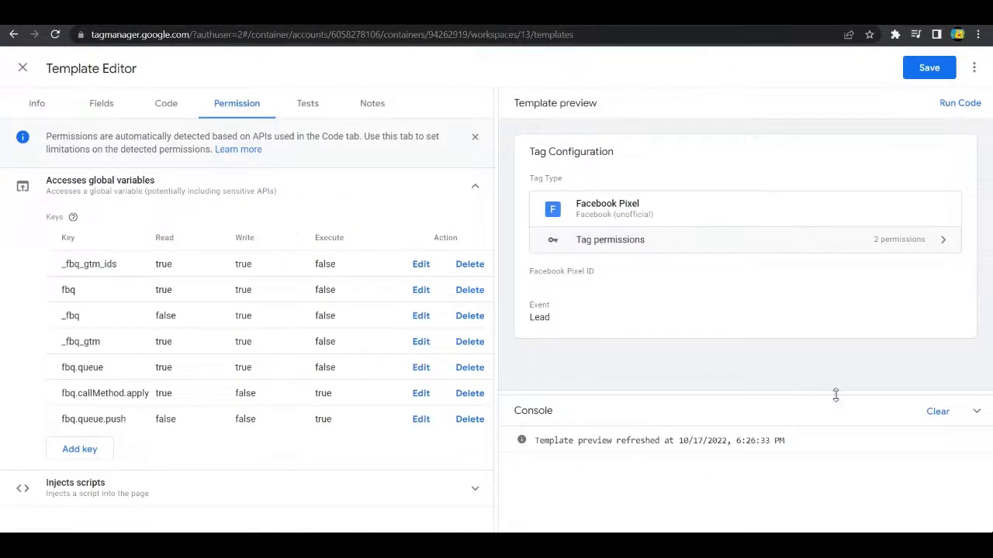
Step: Collapse and reopen the console, run the template code again and check the error's code location
click(977, 412)
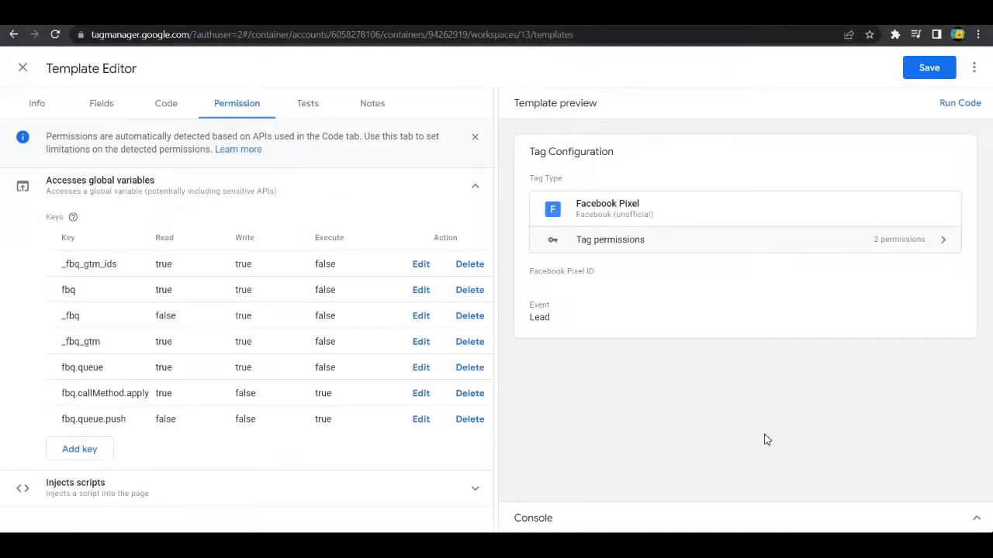
click(978, 523)
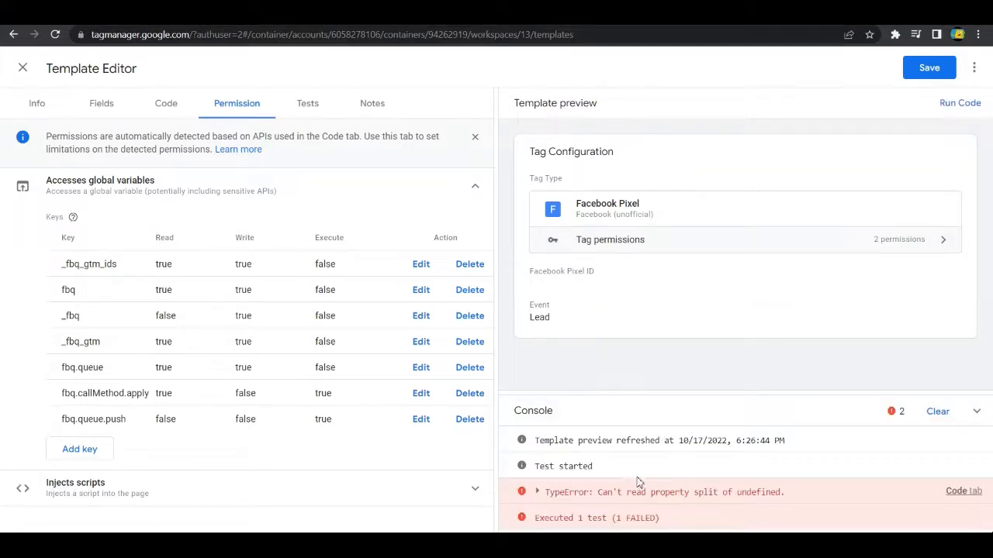
click(535, 497)
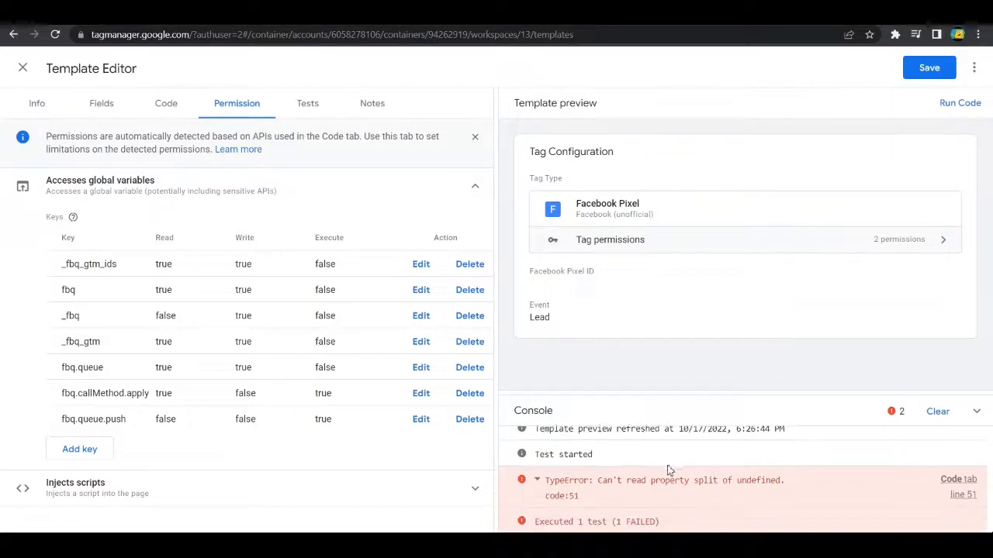
click(537, 482)
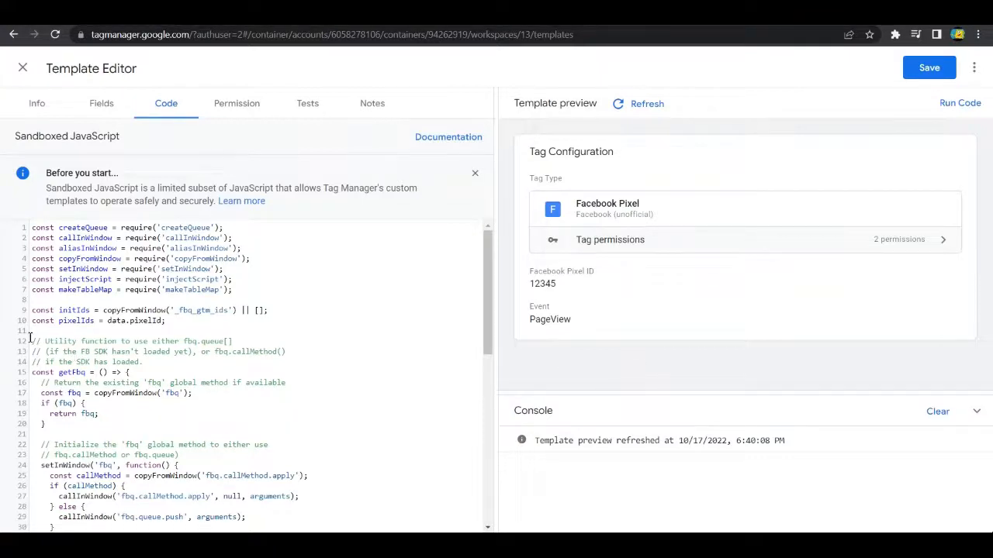
Step: Run the template code and review the sandboxed JavaScript and the template's global variable and script injection permissions
scroll(381, 306, down, 5)
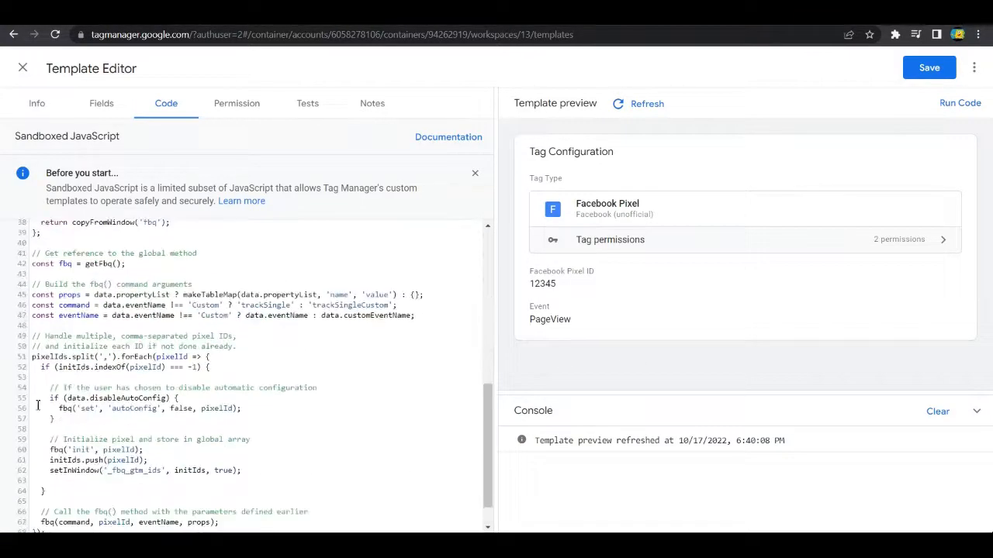
click(954, 105)
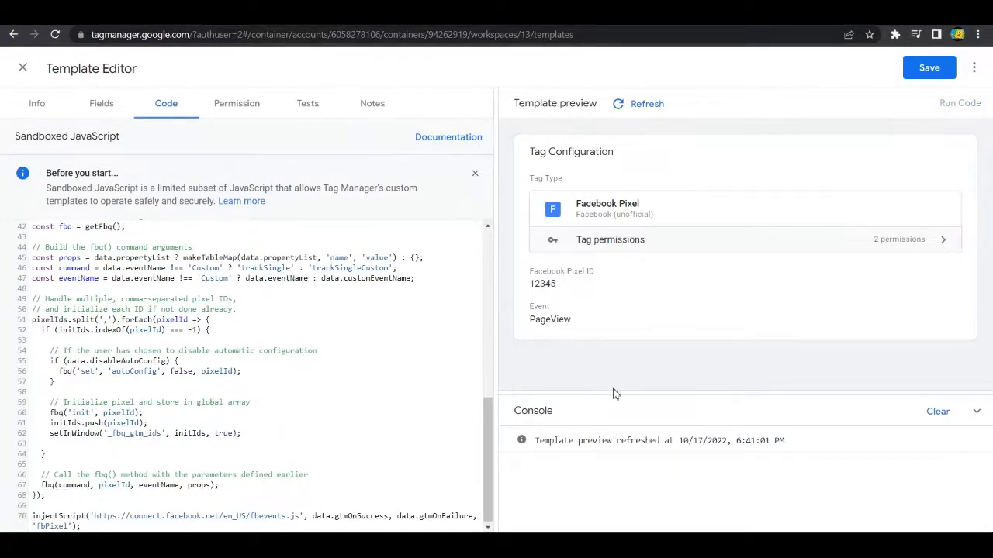
click(239, 108)
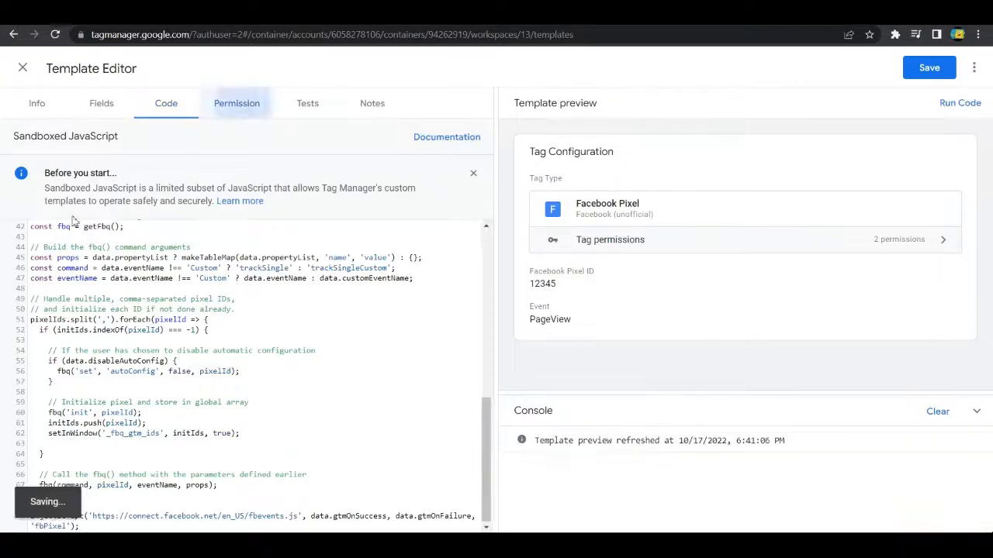
scroll(139, 345, down, 2)
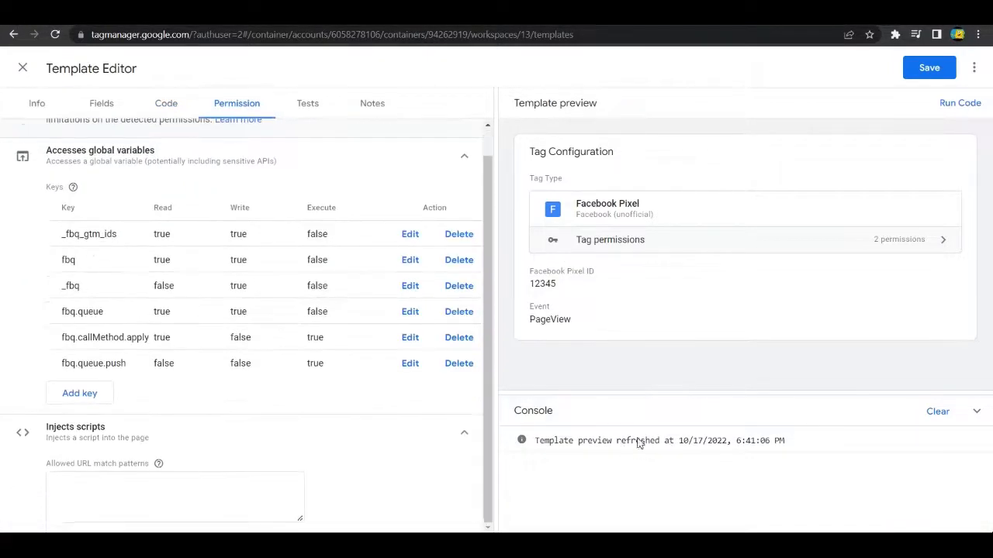
click(956, 107)
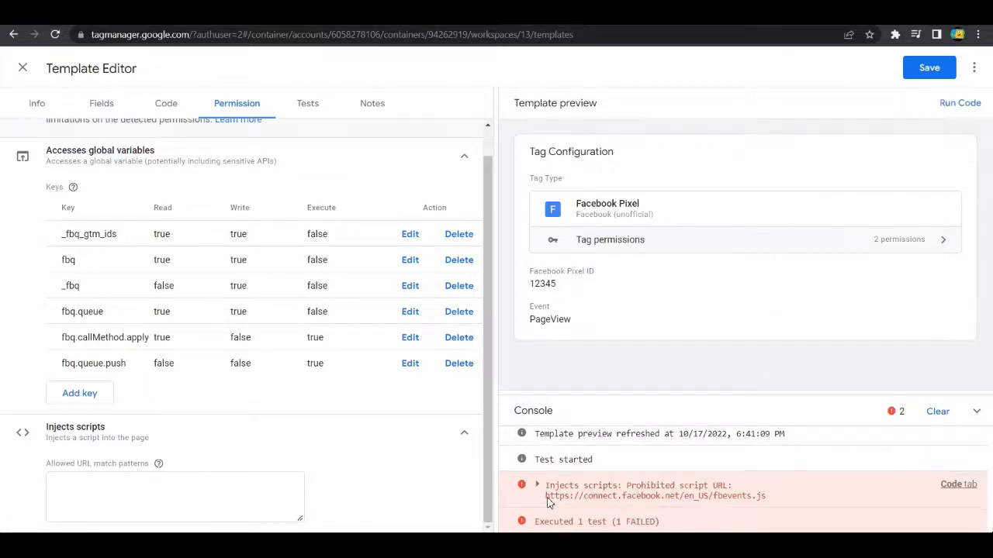
drag(546, 496, 770, 506)
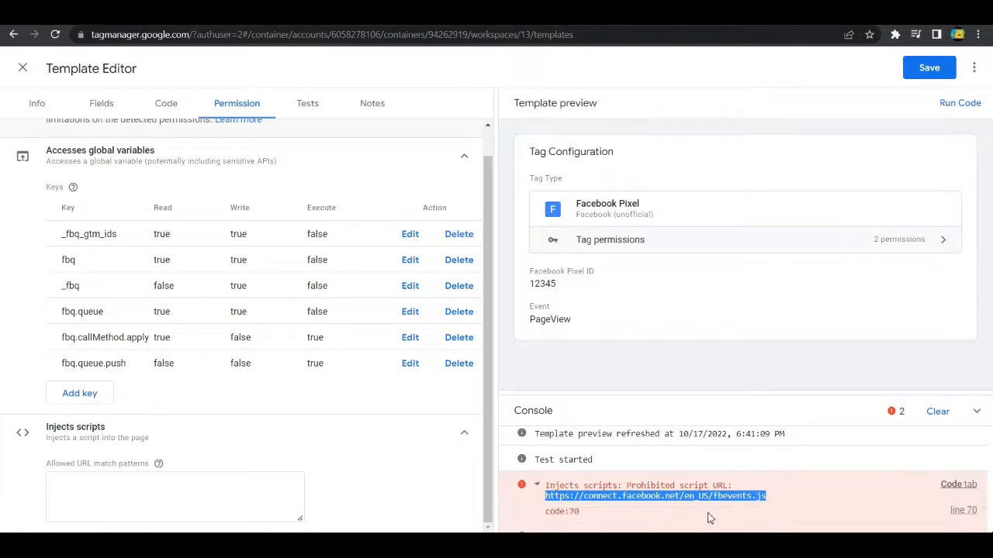
click(143, 499)
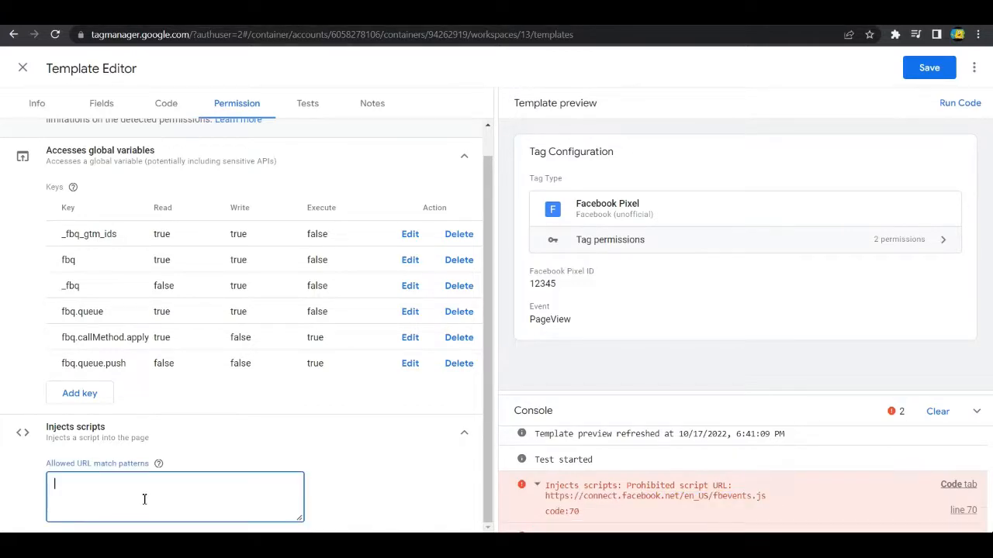
text(https://connect.facebook.net/en_US/fbevents.js)
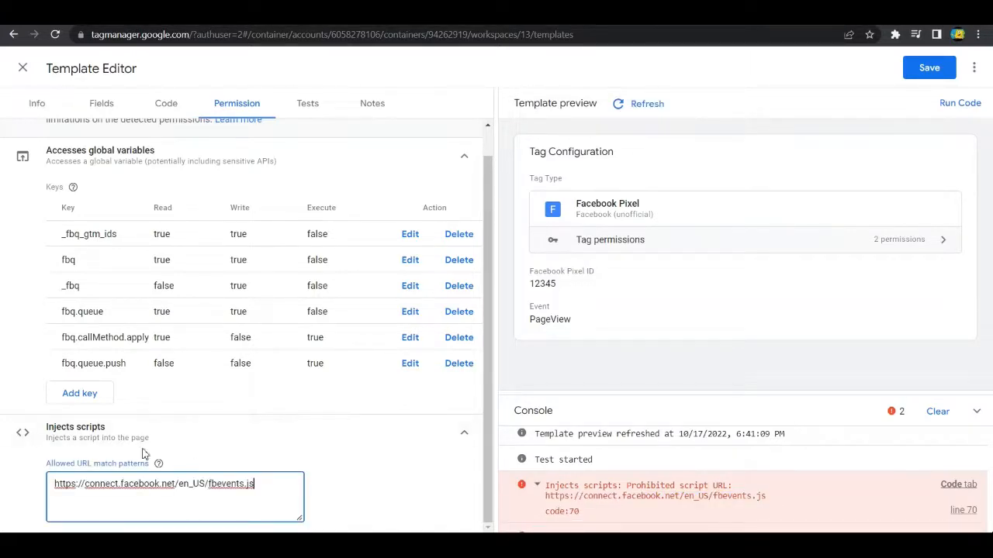
click(960, 104)
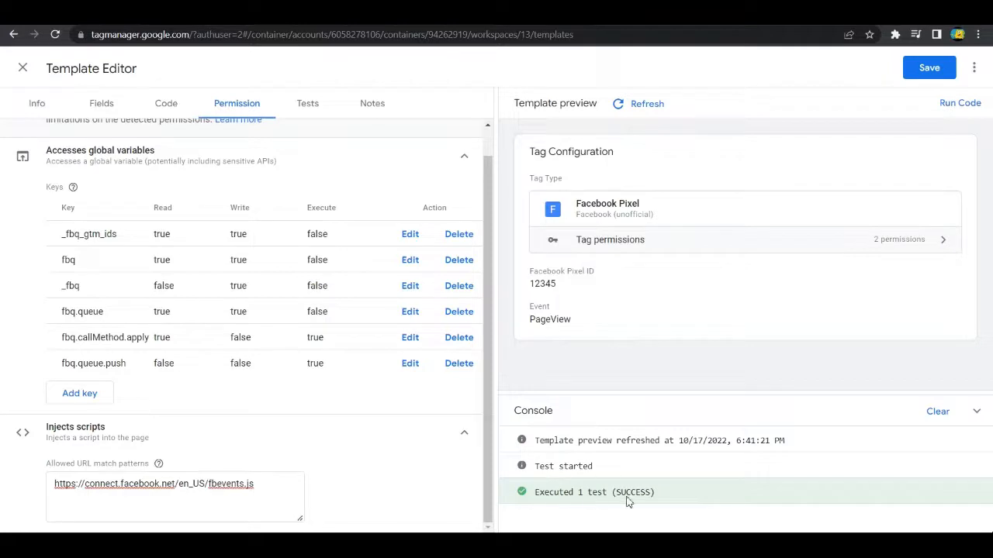
click(291, 463)
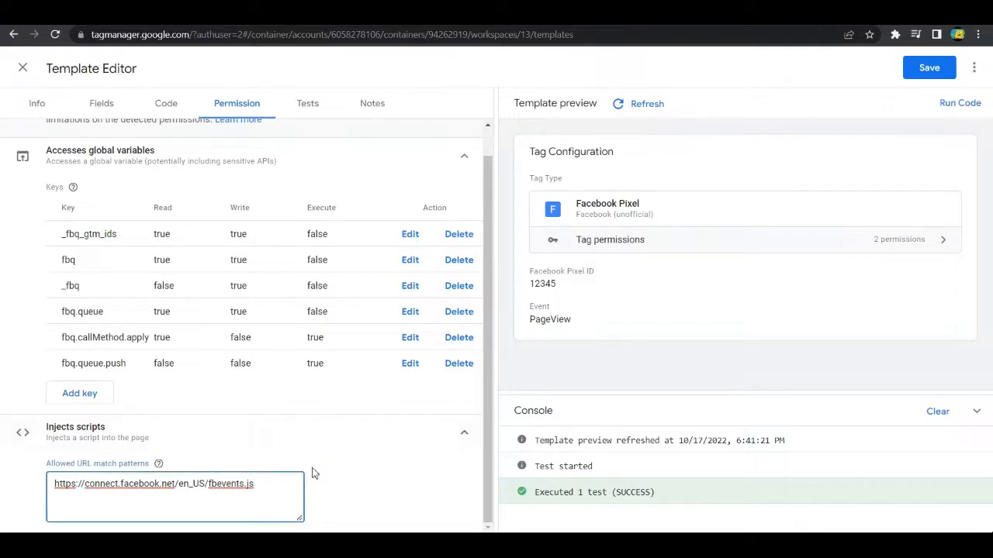
Step: Clear the Facebook Pixel ID in the template preview and run the code with the field empty
click(165, 105)
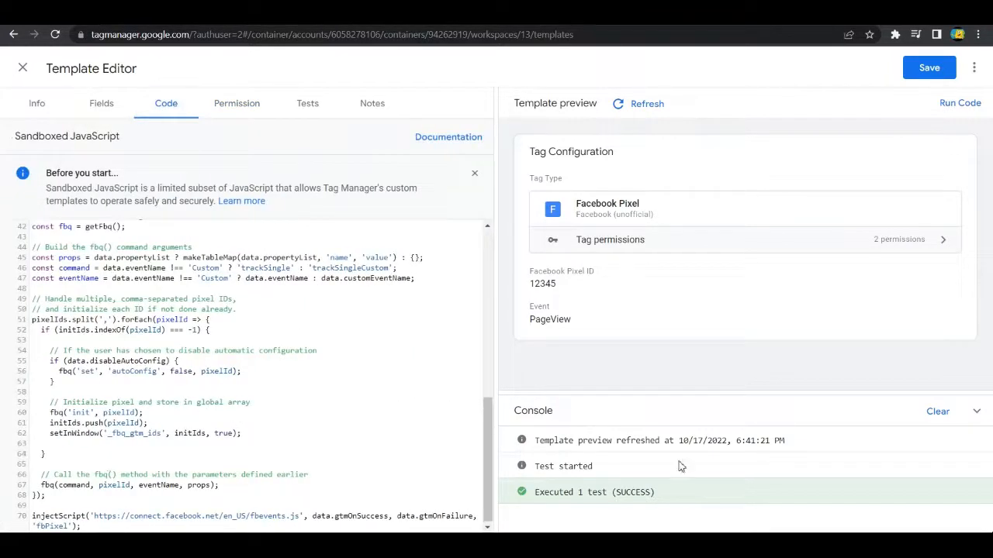
click(573, 314)
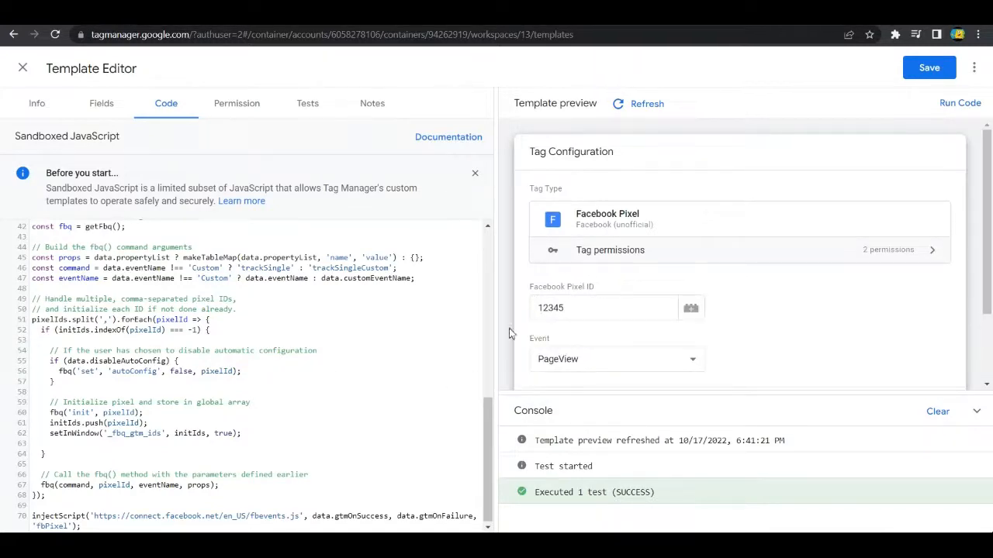
drag(565, 308, 532, 315)
drag(565, 312, 524, 314)
click(590, 314)
key(BackSpace)
click(800, 325)
click(959, 103)
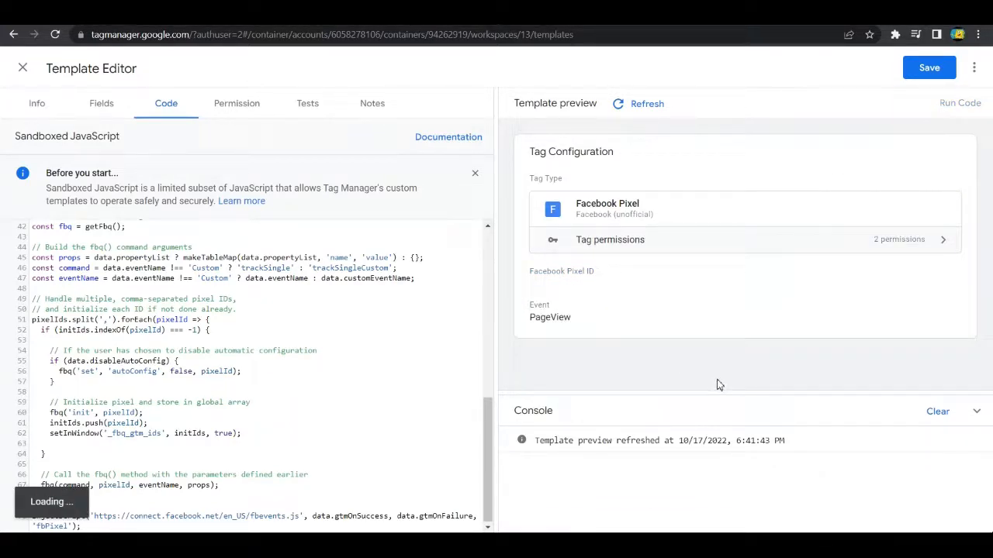
Step: Set the Facebook Pixel ID in the template preview to 123456 and run the code
click(609, 302)
click(601, 311)
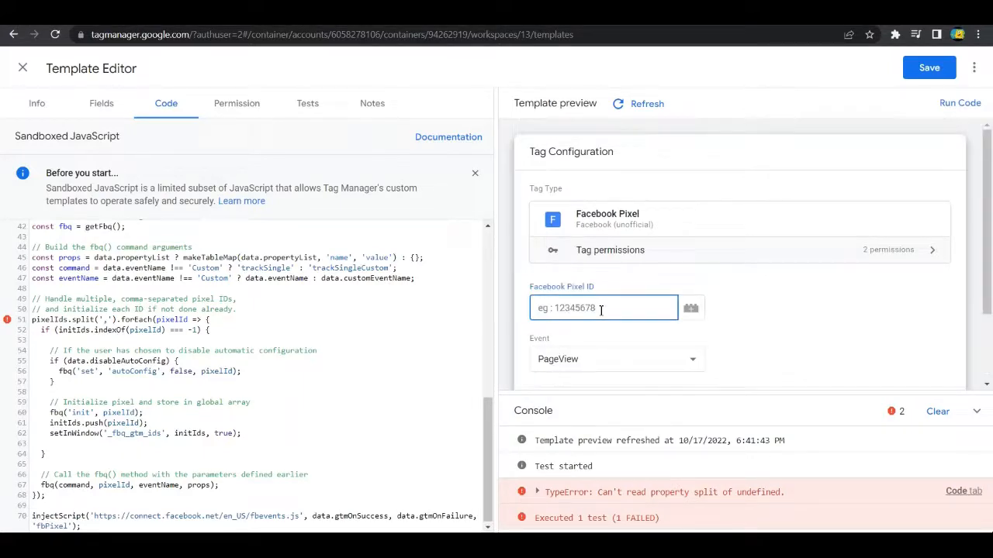
text(123456)
click(770, 316)
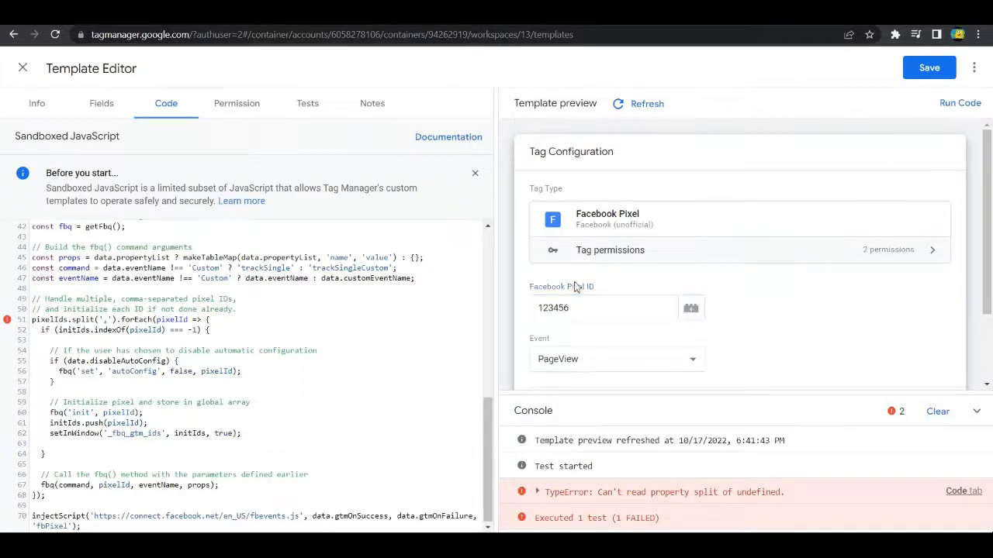
click(959, 103)
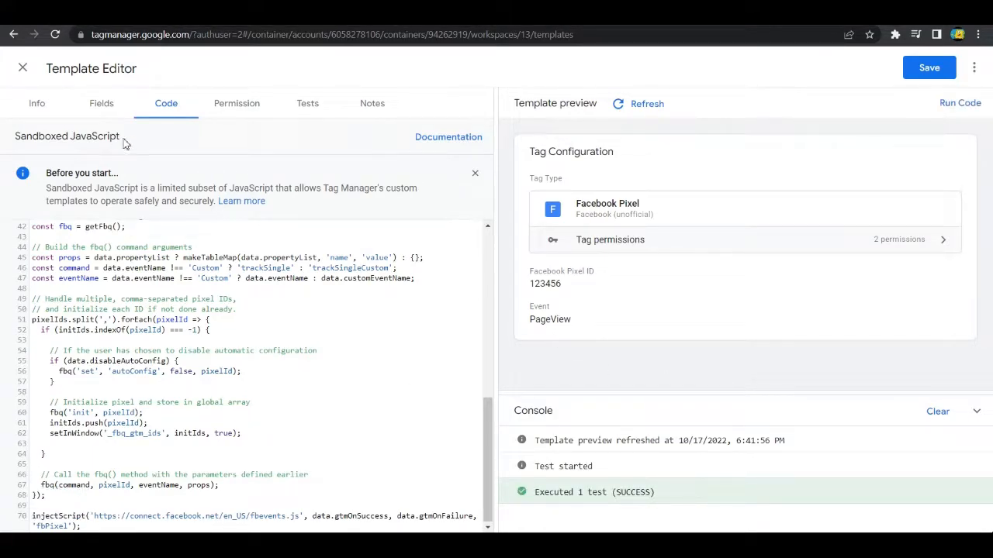
Step: Open the Omnibug inspector in the browser's developer tools and save the template, rerunning its code with the PageView event
click(233, 104)
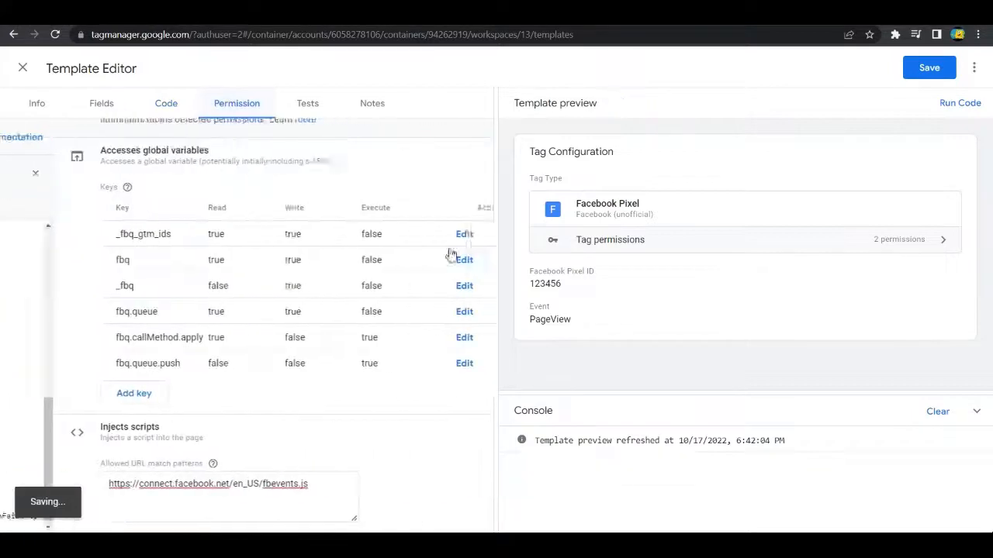
scroll(328, 313, down, 2)
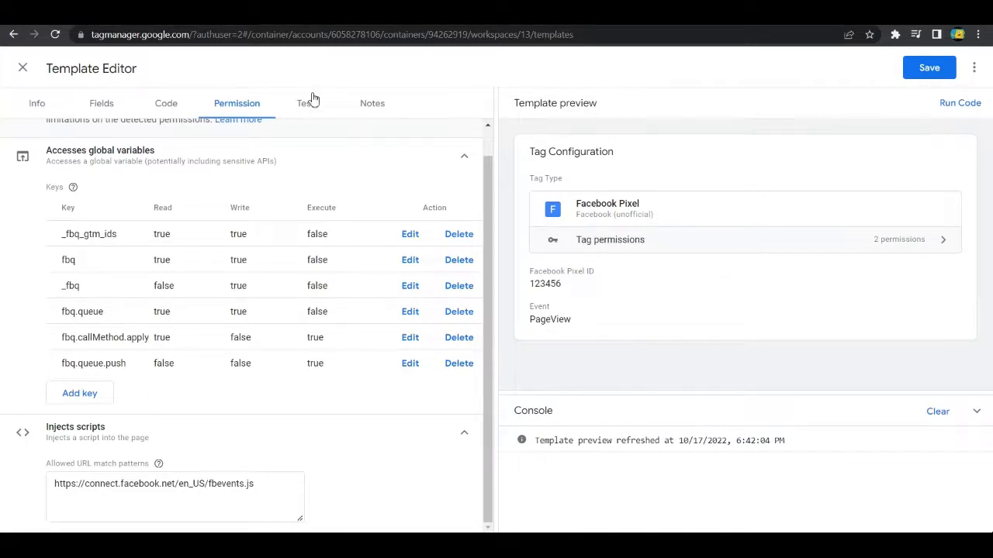
right_click(664, 71)
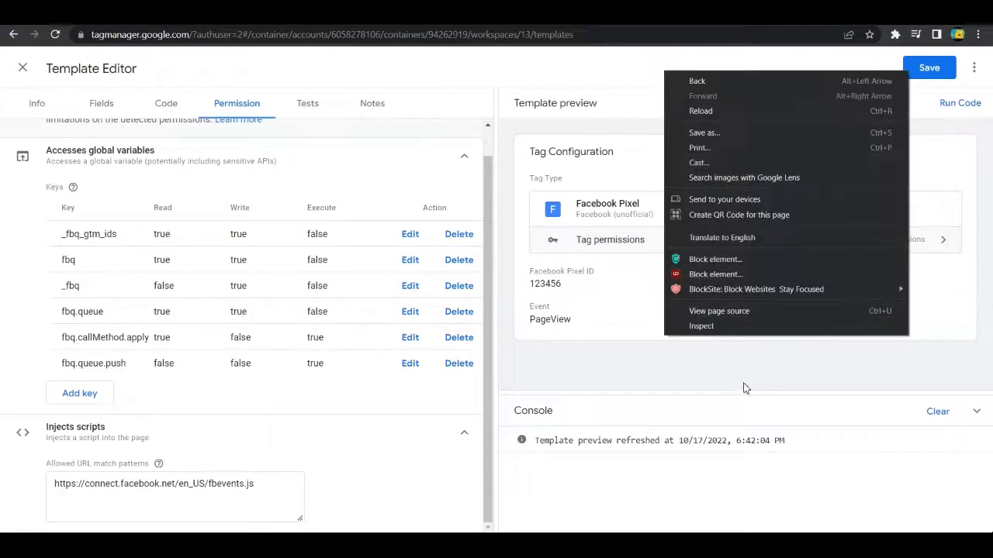
click(712, 326)
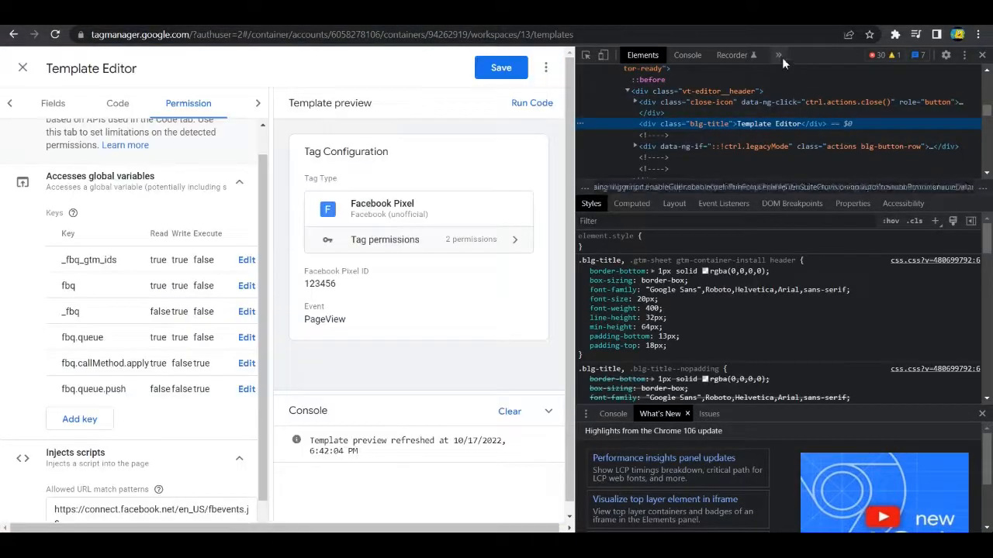
click(778, 56)
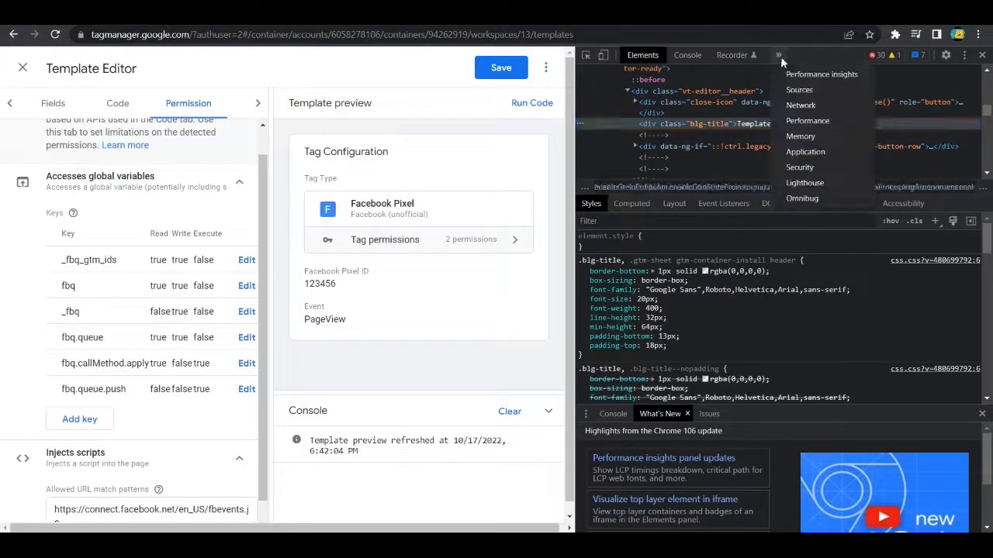
click(838, 198)
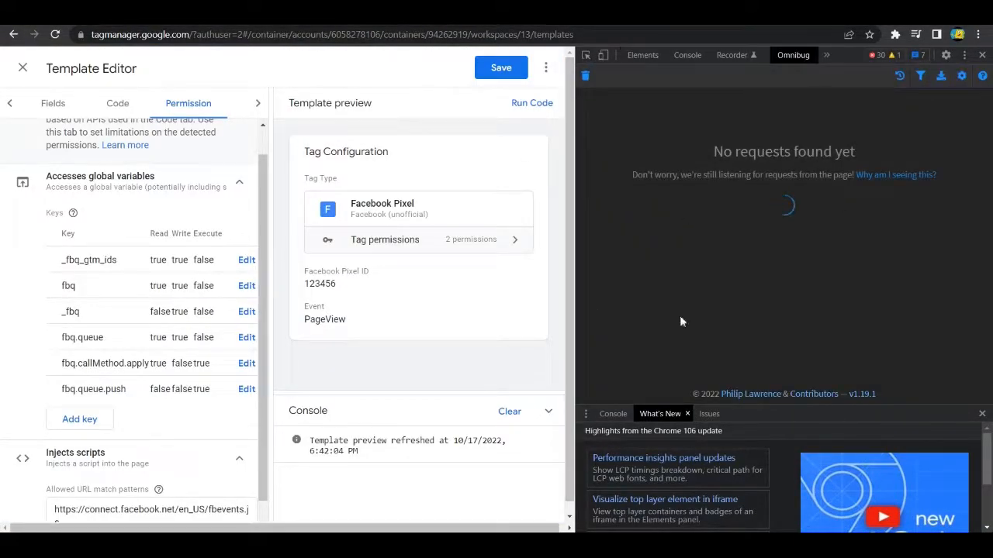
click(497, 77)
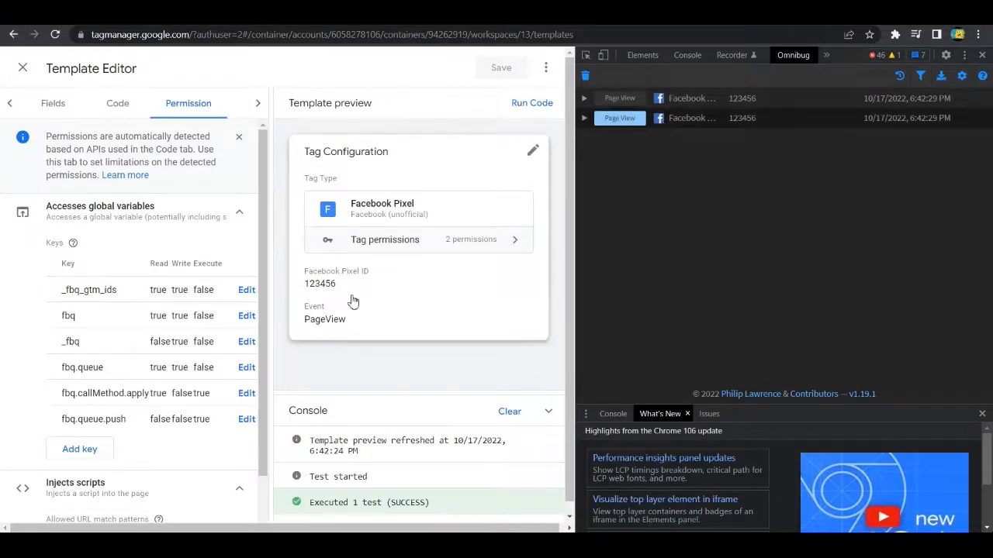
Step: Change the preview tag's event to Lead and run the template code
click(414, 311)
click(404, 363)
click(334, 391)
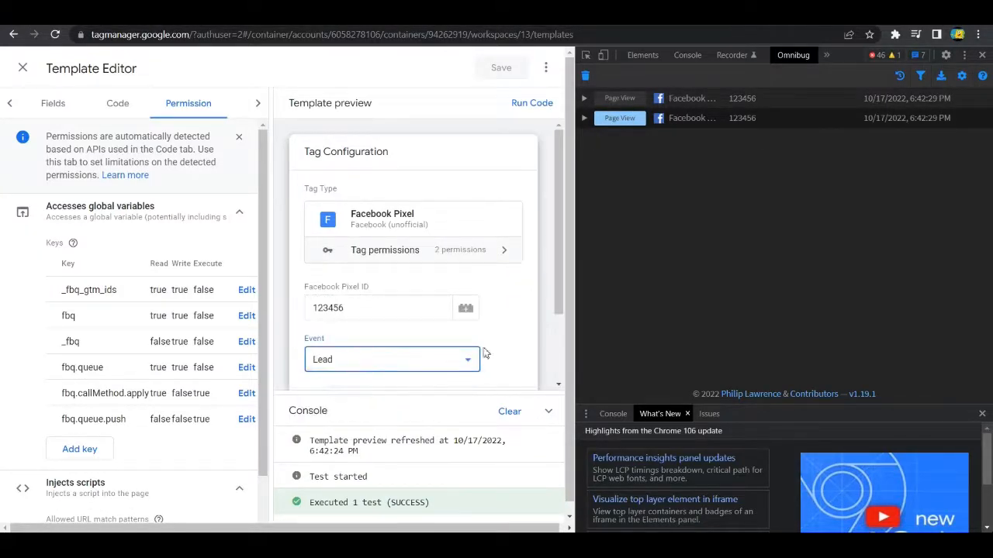
scroll(496, 338, down, 2)
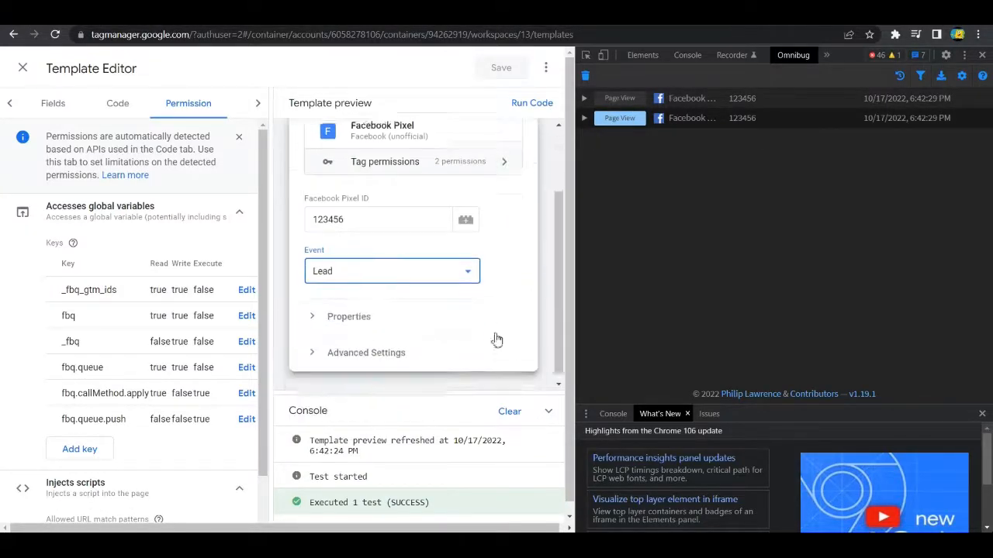
click(523, 113)
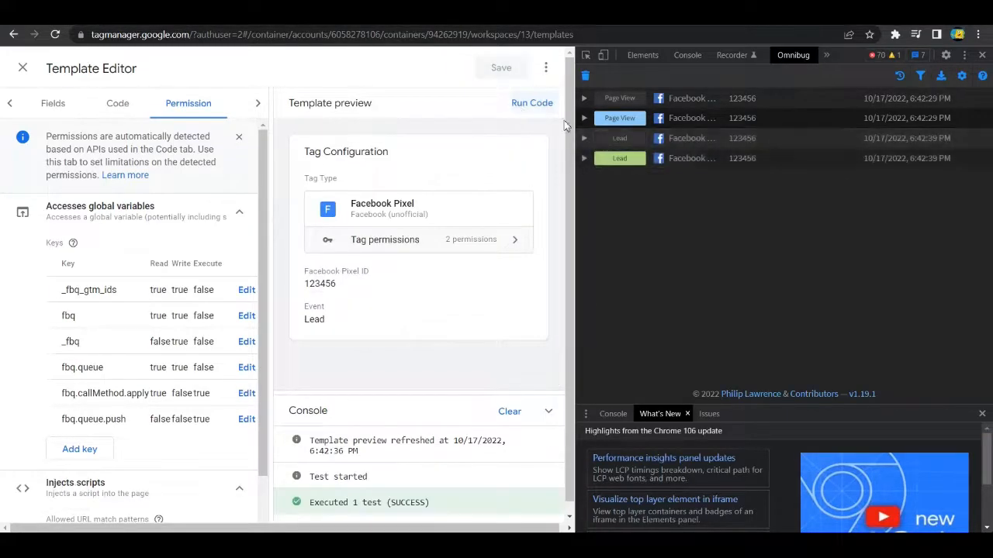
Step: Examine the captured Lead request's details in Omnibug, collapse them and close the developer tools
click(587, 160)
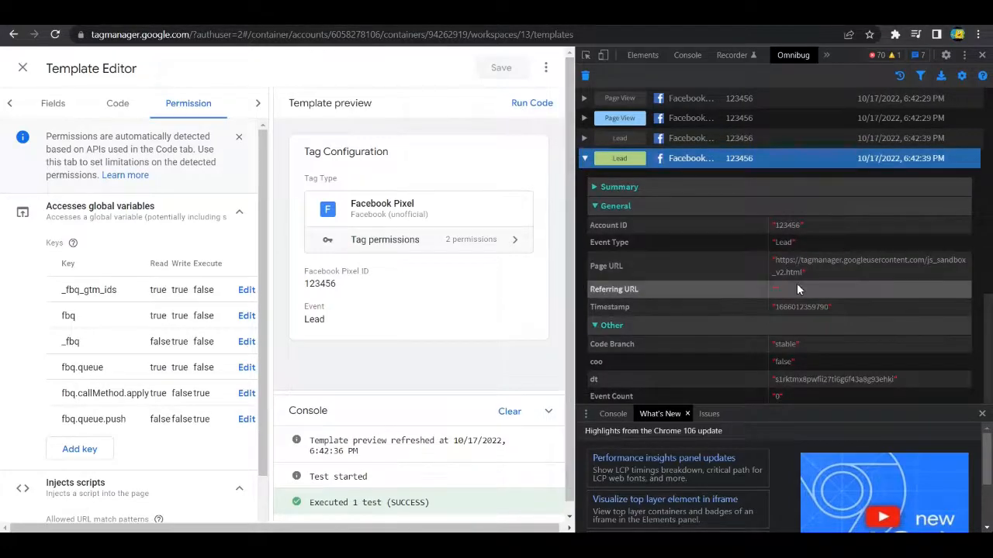
scroll(807, 256, down, 2)
scroll(791, 203, up, 2)
scroll(791, 203, down, 2)
scroll(822, 248, up, 2)
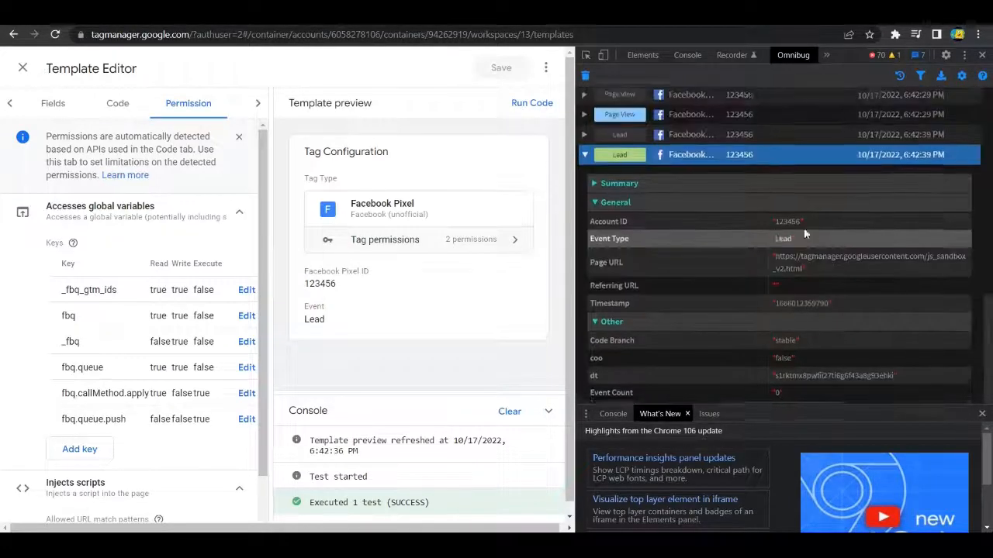
scroll(869, 310, down, 2)
scroll(927, 386, up, 2)
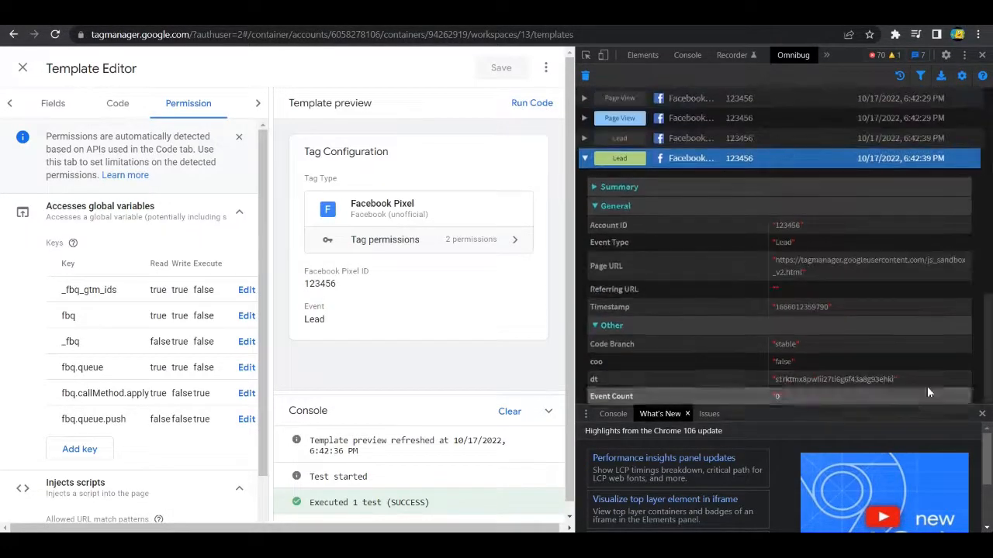
click(585, 161)
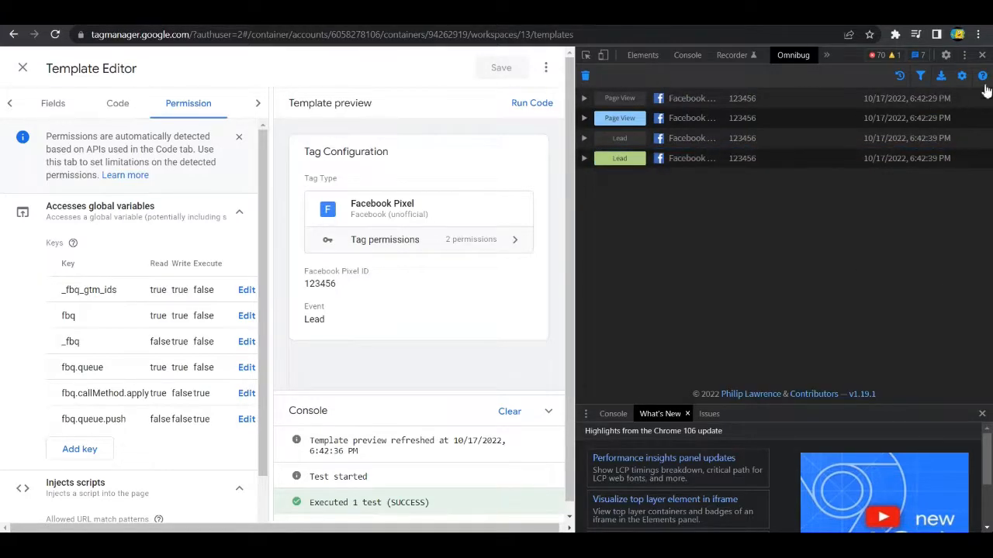
click(982, 55)
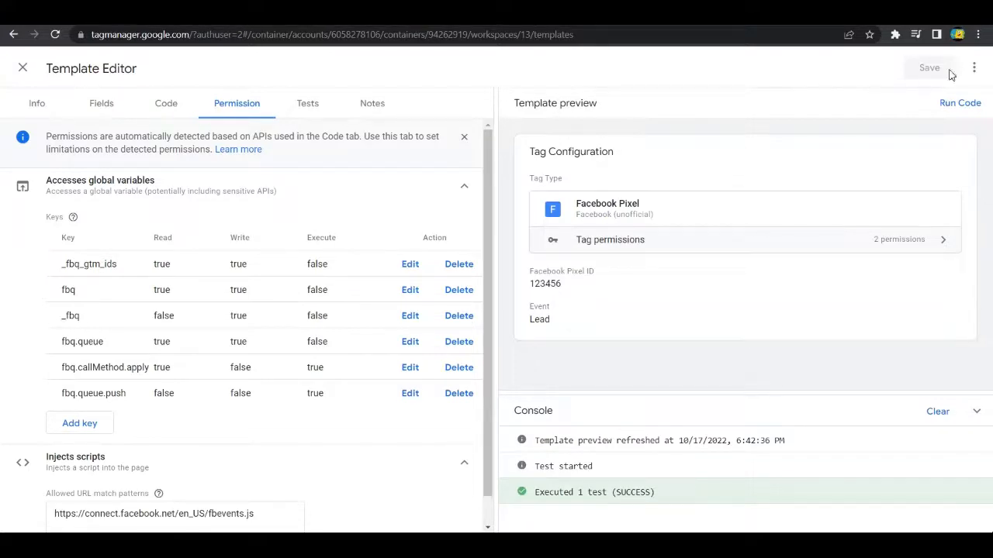
Step: Export the template as Facebook Pixel.tpl and try to open the downloaded file
click(973, 68)
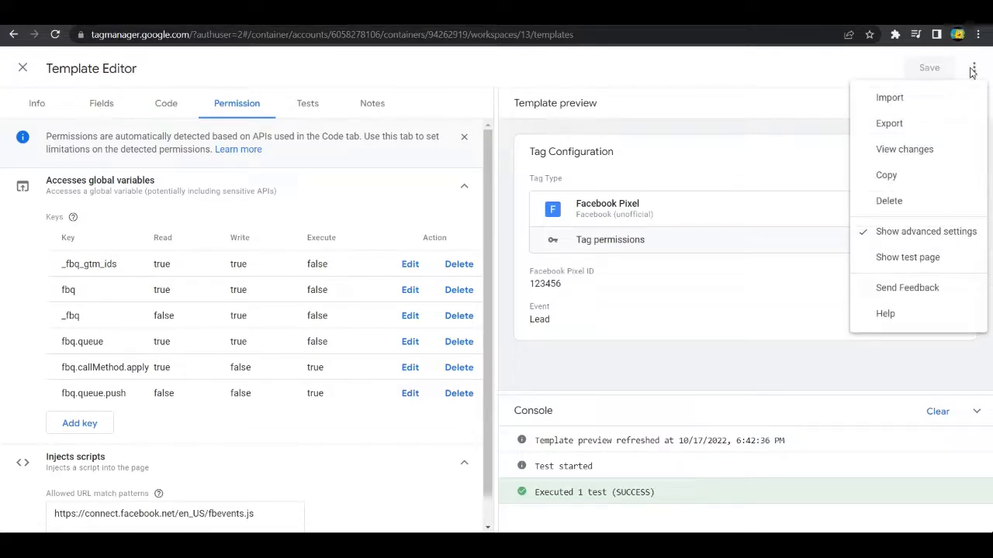
click(909, 130)
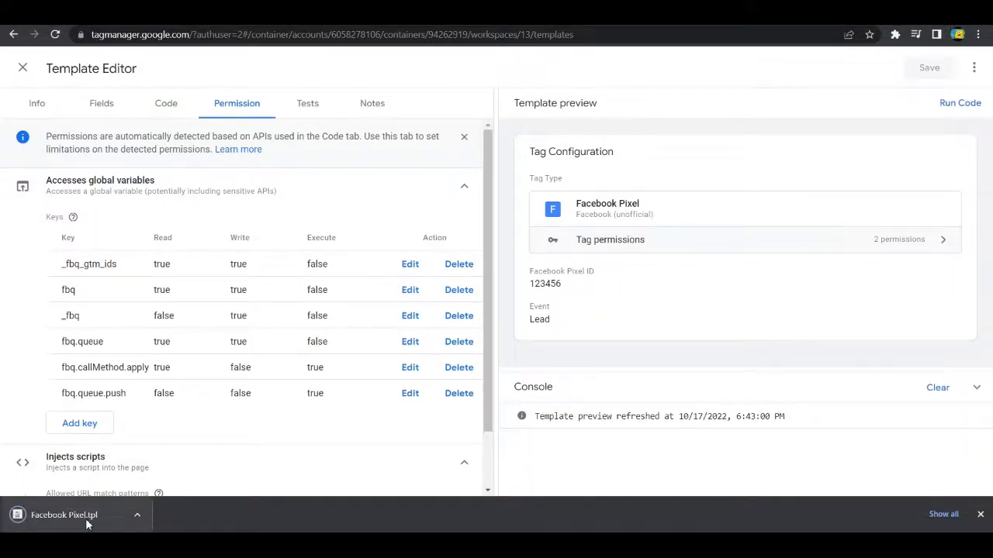
click(87, 524)
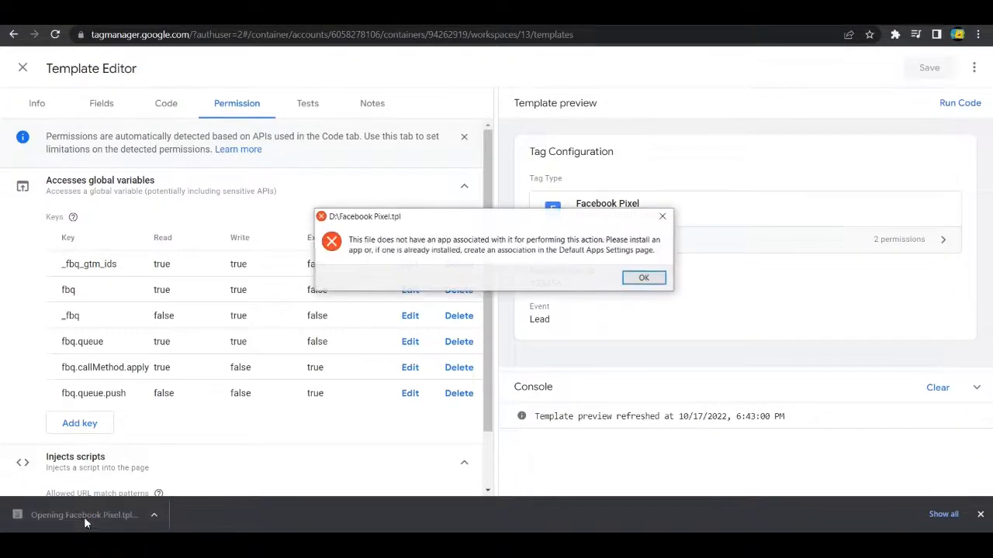
click(643, 277)
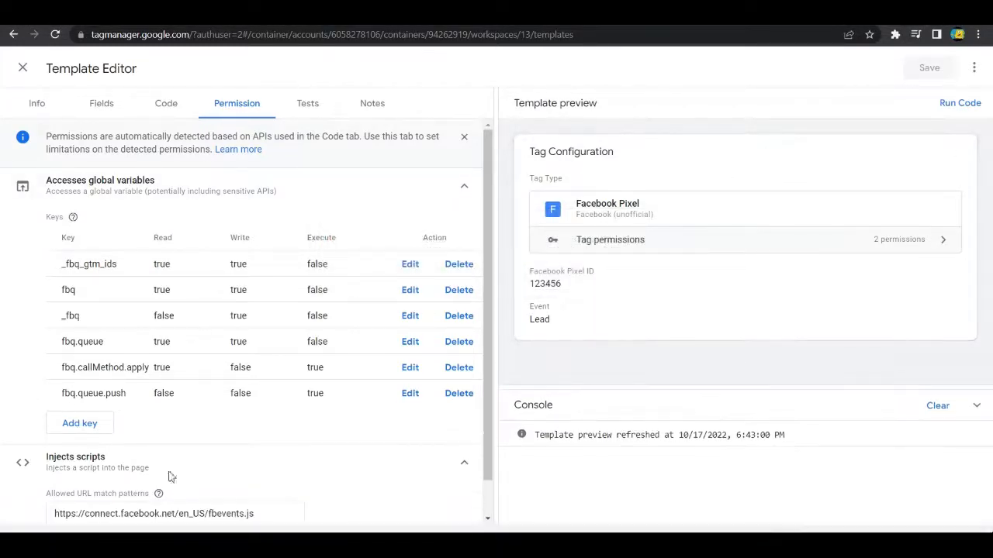
Step: Review the template's code, info, fields, permissions and notes in the Template Editor
click(974, 70)
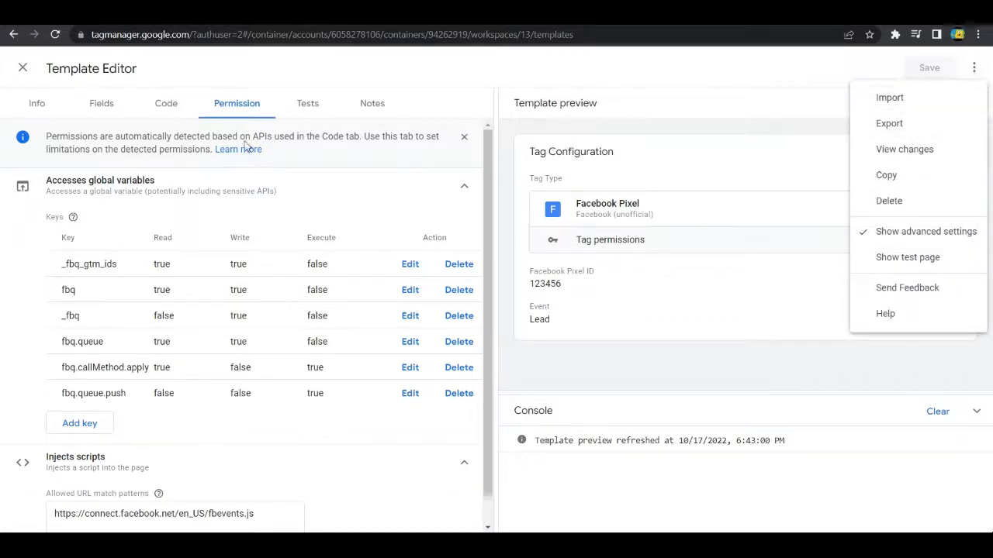
click(752, 80)
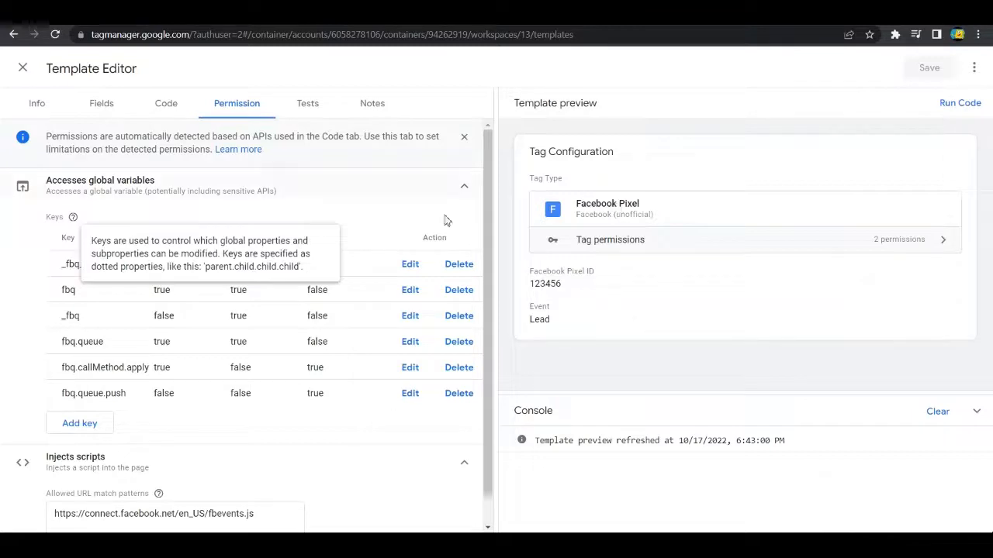
click(191, 107)
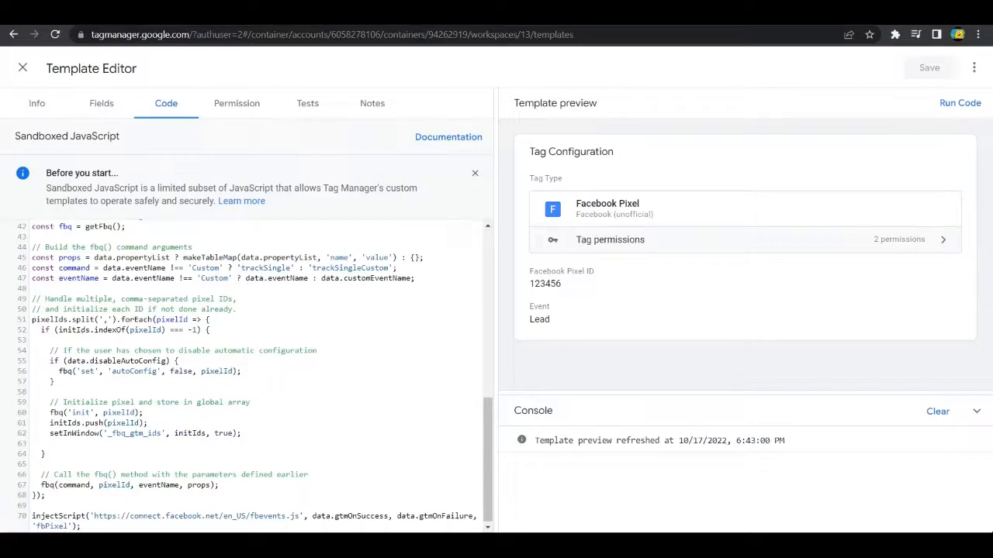
click(33, 103)
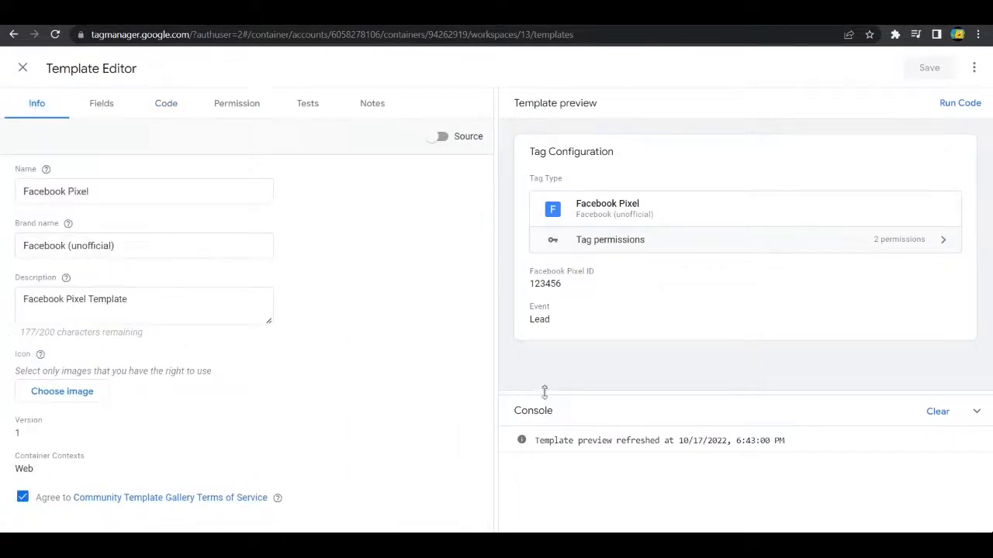
click(109, 107)
click(166, 103)
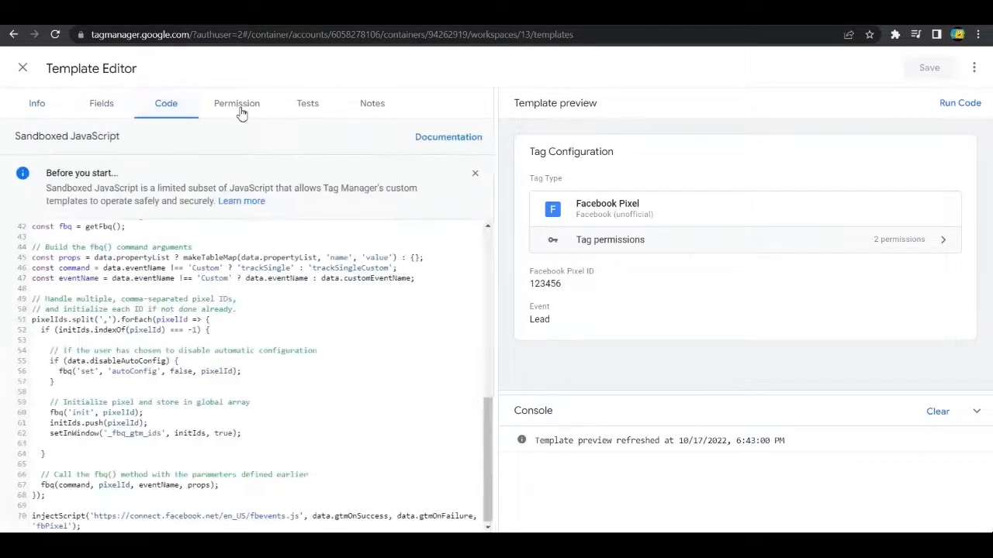
click(236, 103)
click(373, 103)
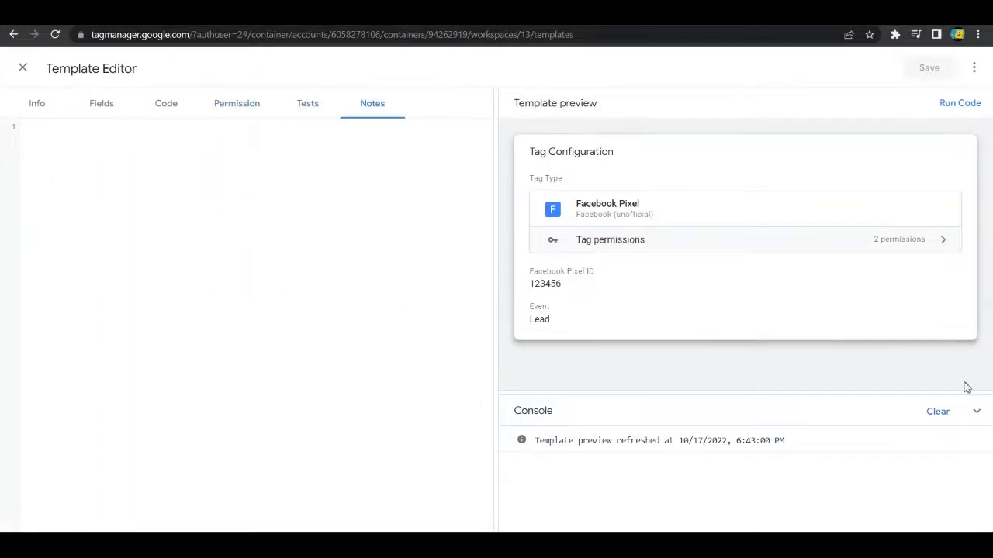
Step: Show the test page in the template preview and close the Template Editor
click(973, 68)
click(808, 93)
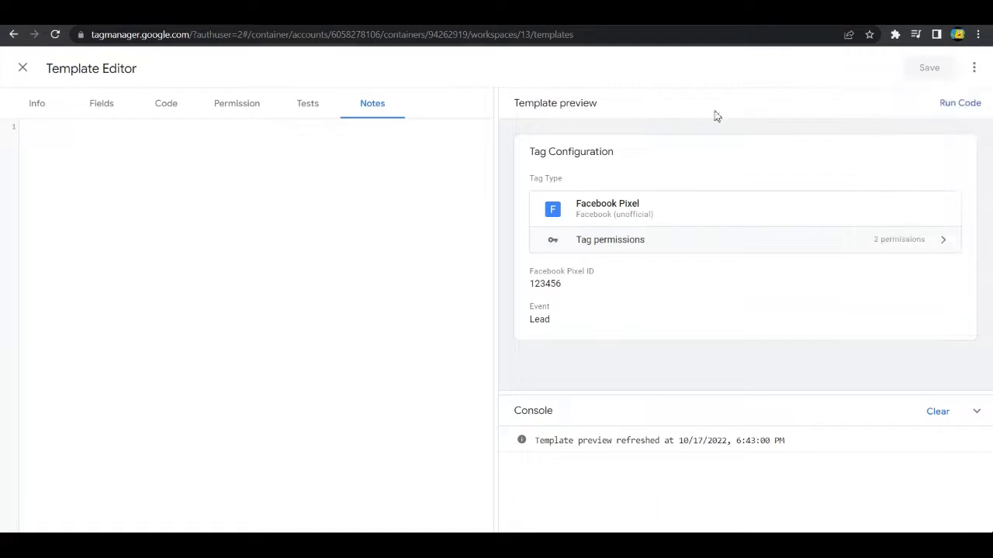
click(972, 69)
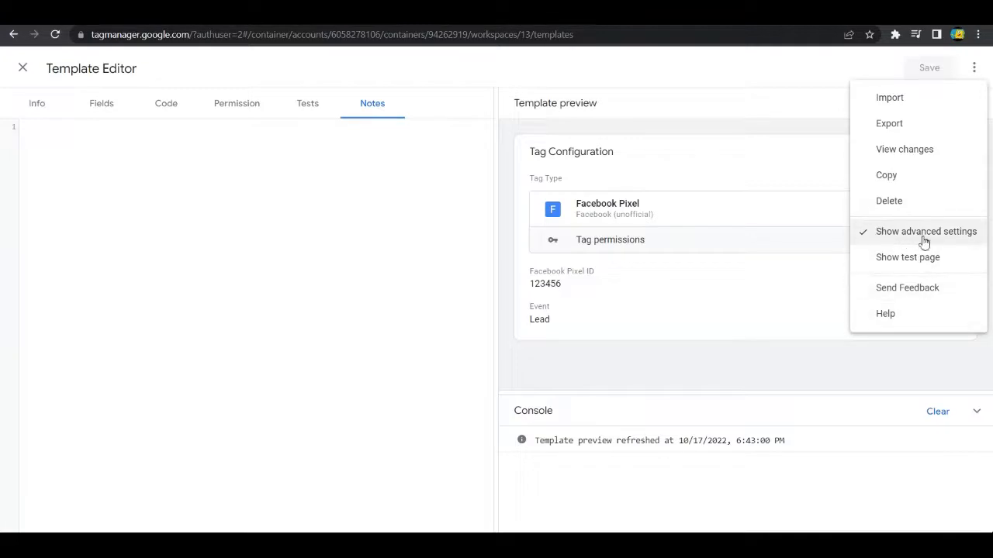
click(908, 259)
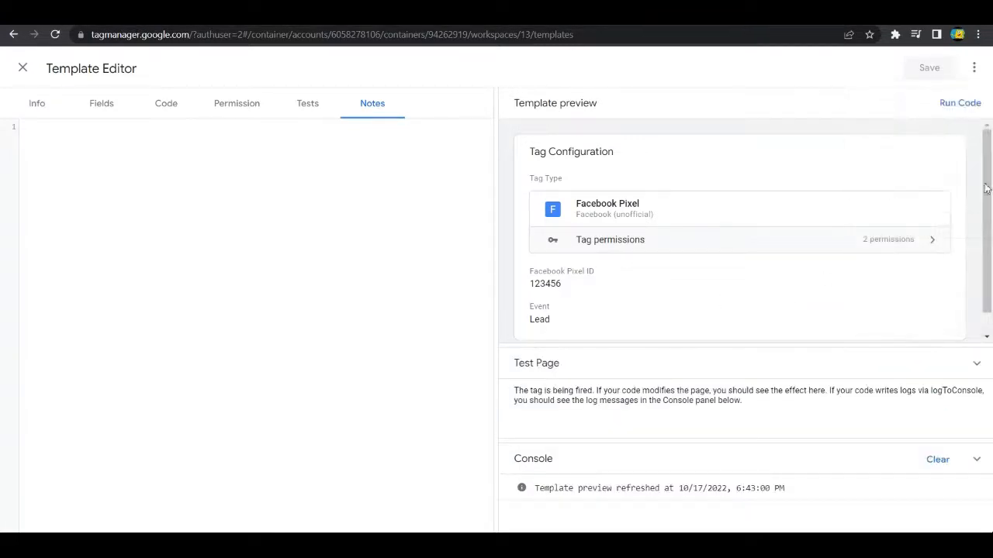
click(975, 67)
click(400, 102)
click(22, 69)
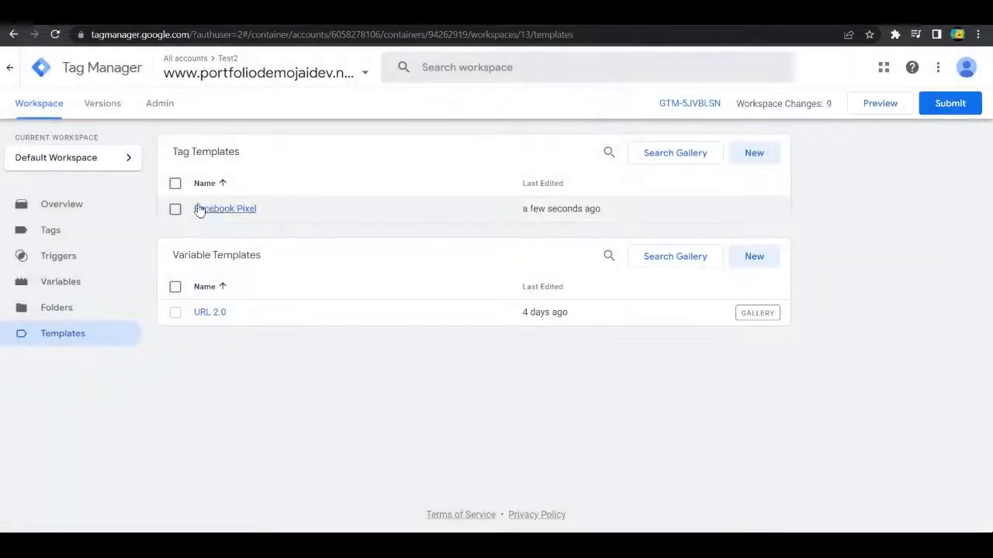
Step: Browse the tag templates in the Community Template Gallery and close the gallery
click(175, 209)
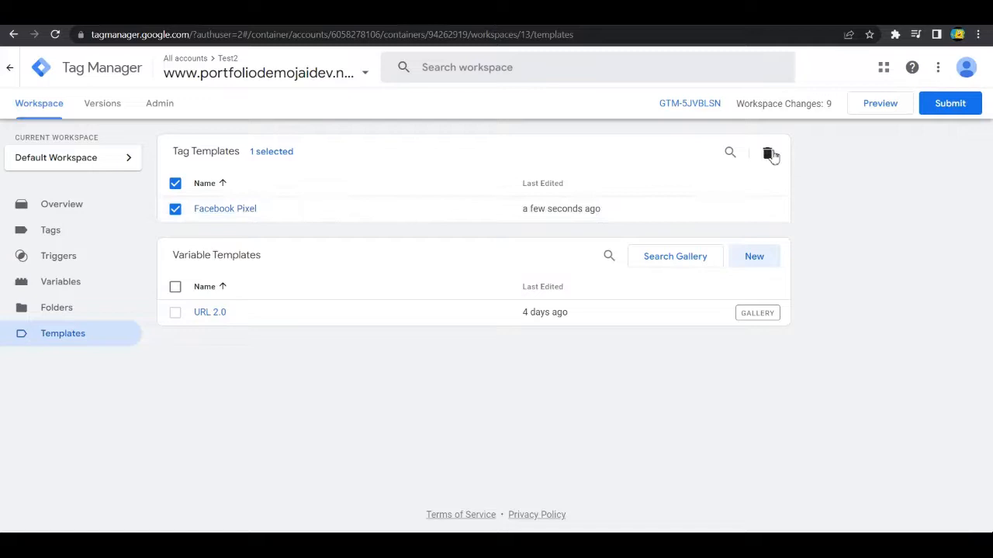
click(180, 209)
click(703, 160)
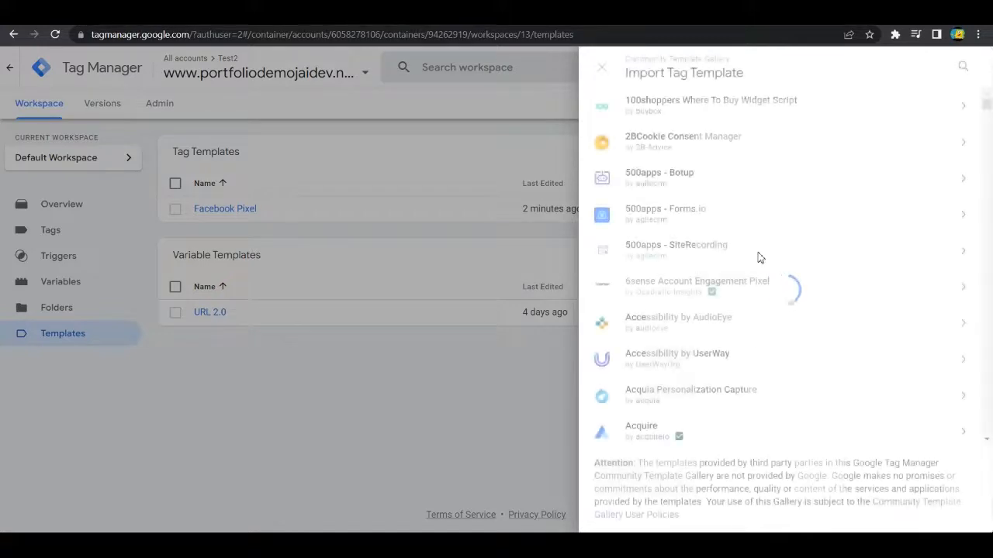
scroll(799, 247, down, 4)
scroll(822, 225, down, 6)
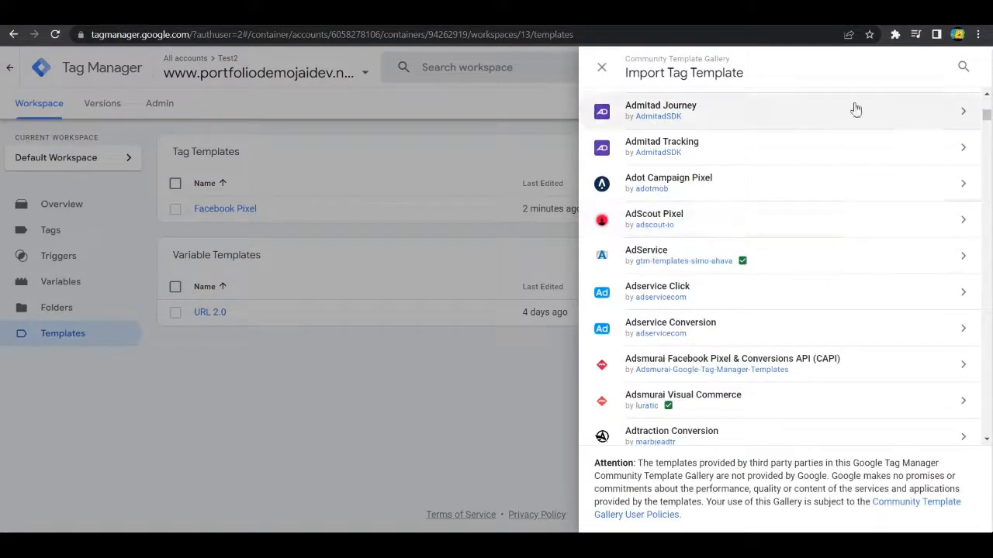
click(115, 342)
Step: Start a new tag in the workspace and choose the custom Facebook Pixel template as its tag type
click(56, 232)
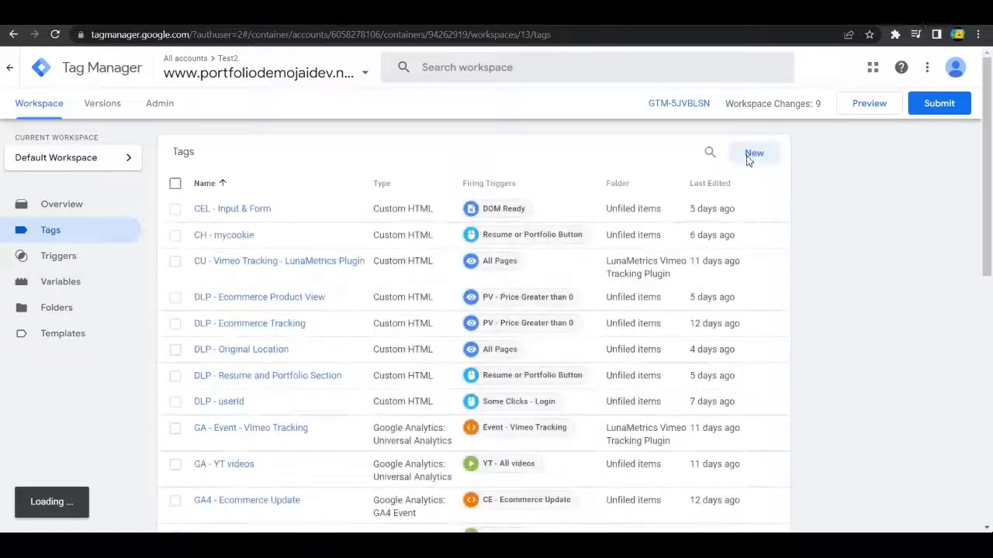
click(755, 153)
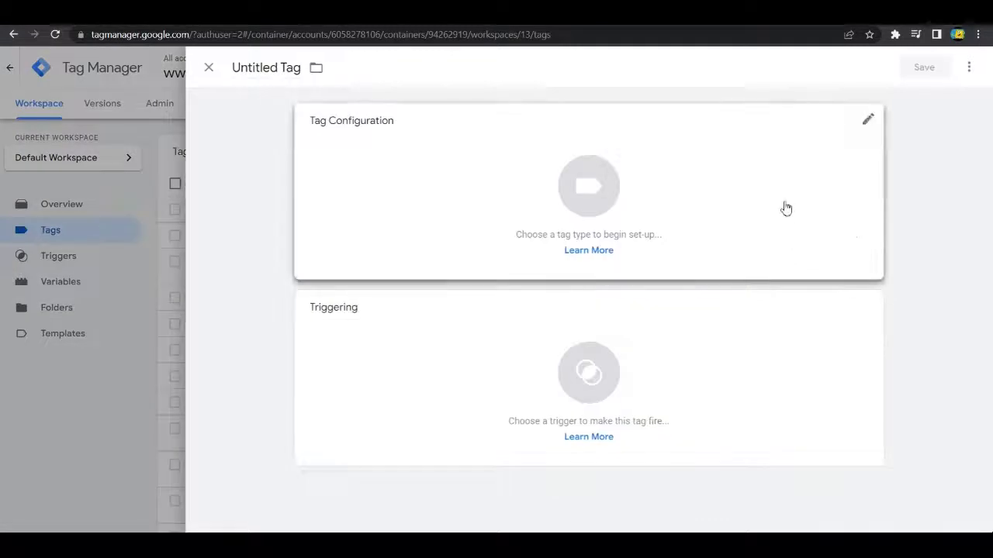
click(785, 209)
scroll(831, 241, down, 7)
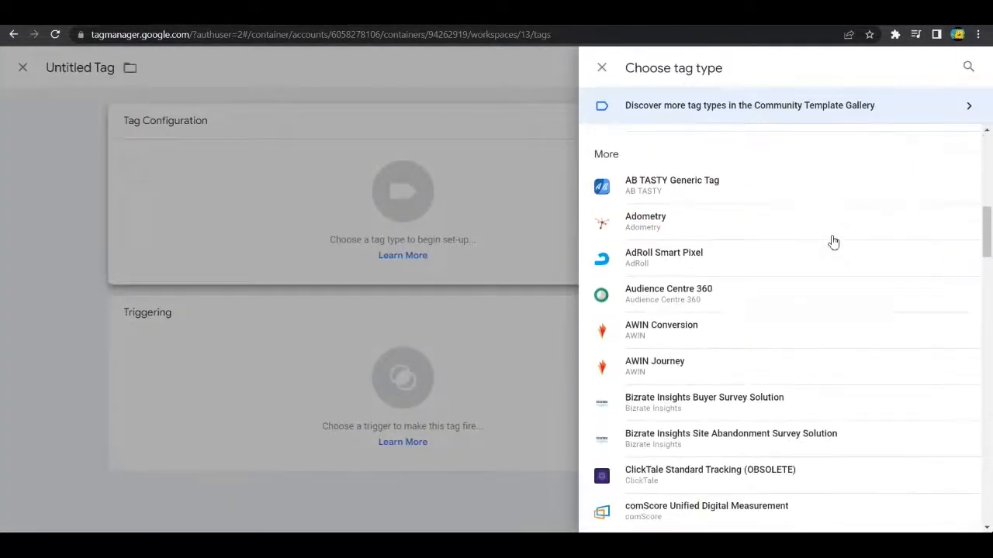
scroll(829, 256, up, 4)
scroll(698, 256, down, 2)
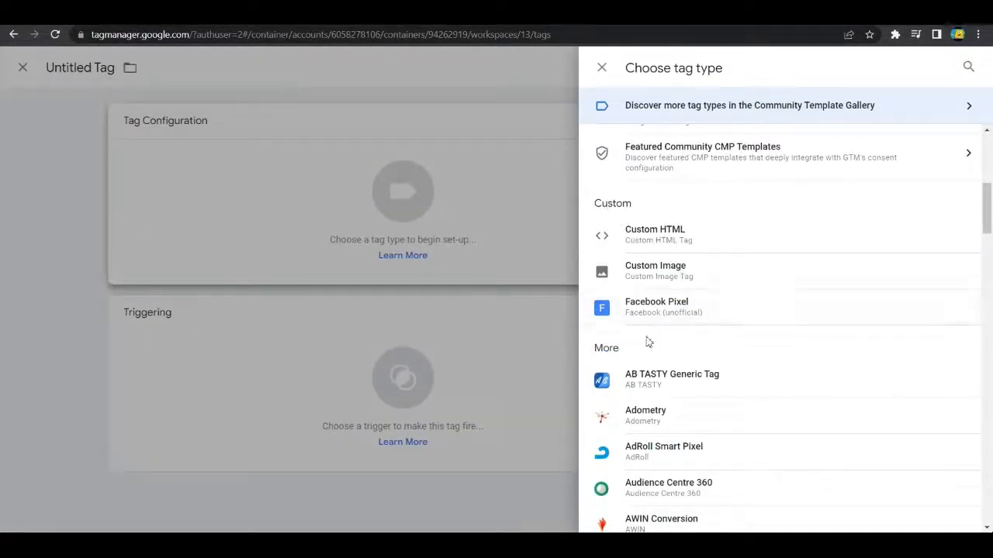
click(686, 310)
Step: Examine the new tag's Facebook Pixel ID field and both Advanced Settings sections, and collapse them again
click(336, 280)
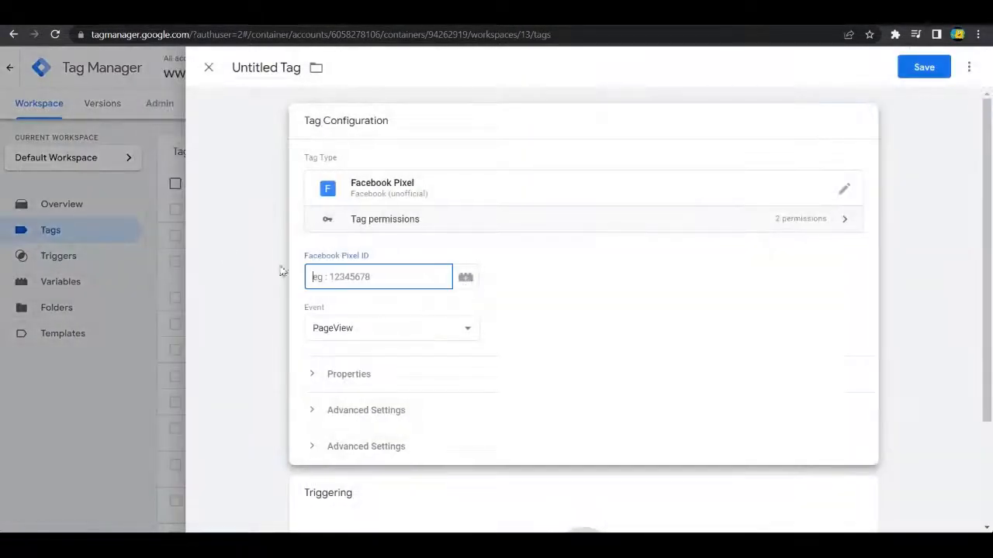
scroll(287, 257, down, 2)
scroll(333, 325, up, 2)
click(314, 410)
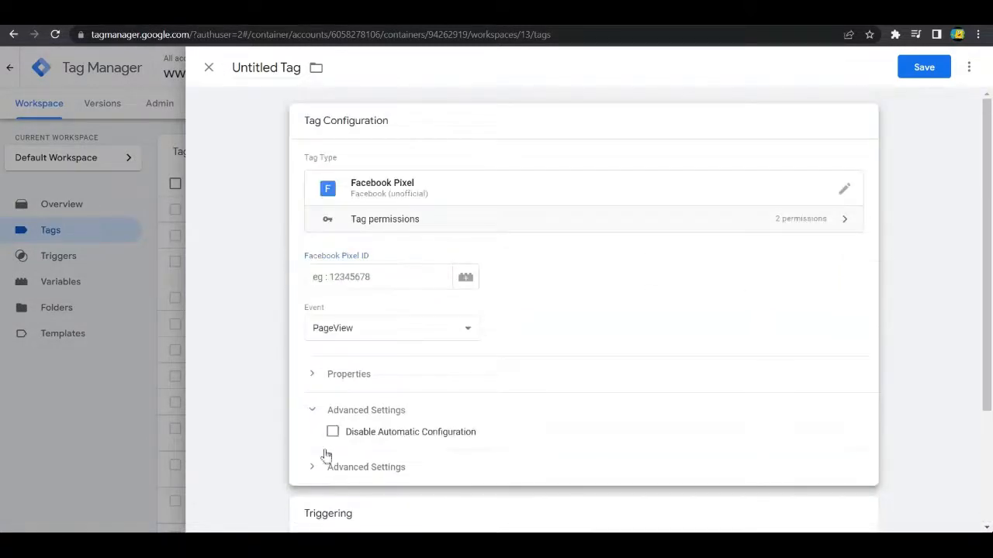
click(326, 470)
scroll(348, 443, down, 3)
scroll(345, 446, up, 1)
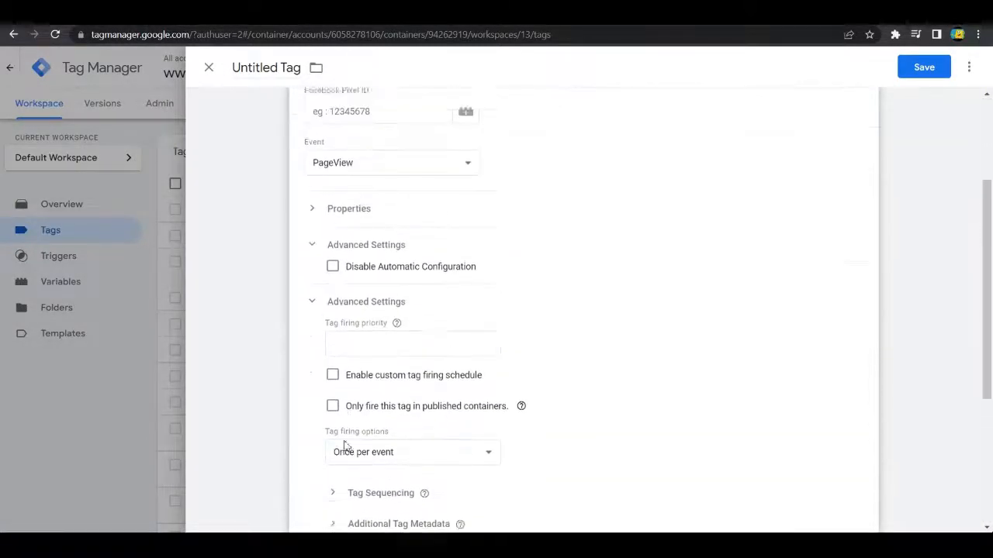
scroll(341, 442, down, 3)
scroll(333, 412, up, 5)
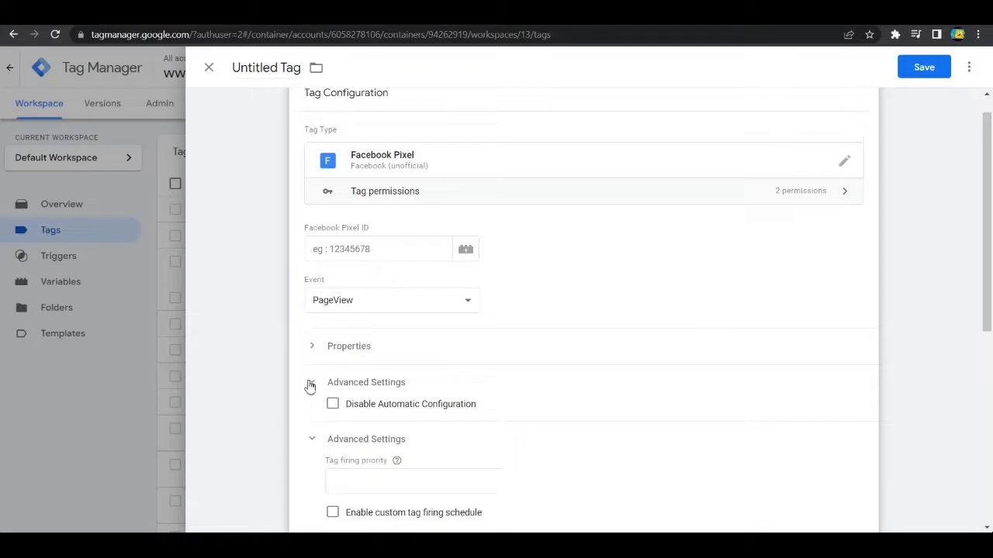
click(310, 384)
click(312, 418)
scroll(243, 341, up, 1)
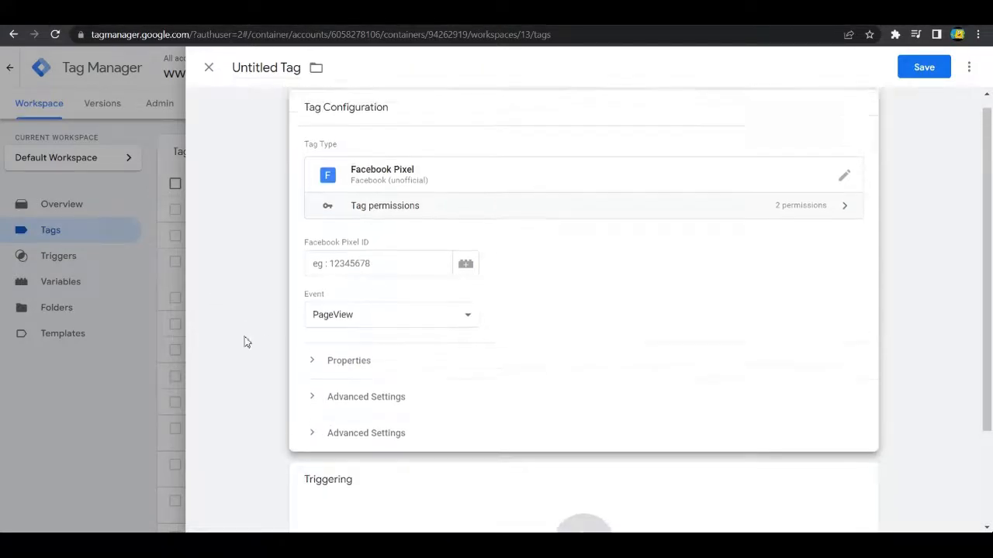
Step: Recheck the advanced section containing Disable Automatic Configuration, collapse it and discard the unsaved tag
click(318, 411)
scroll(324, 334, down, 2)
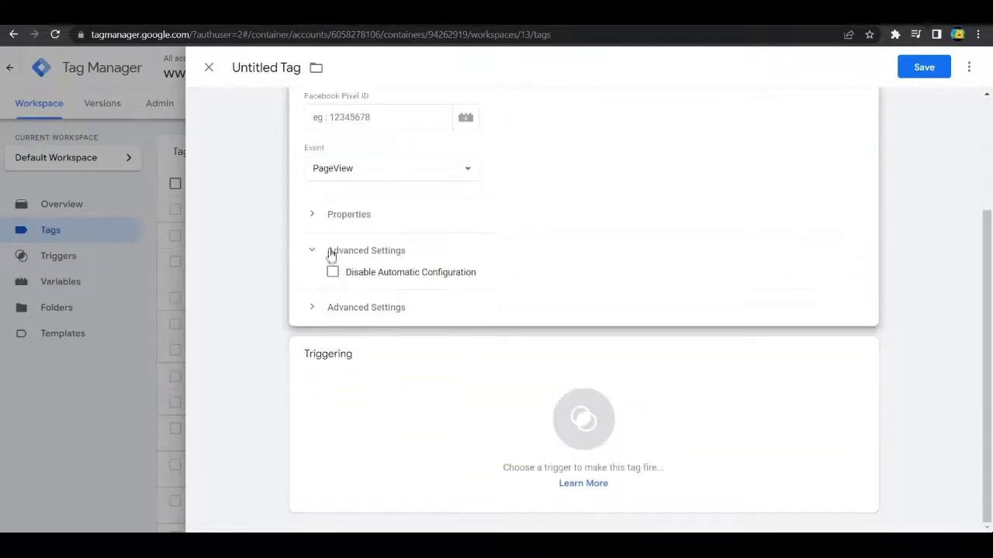
click(329, 256)
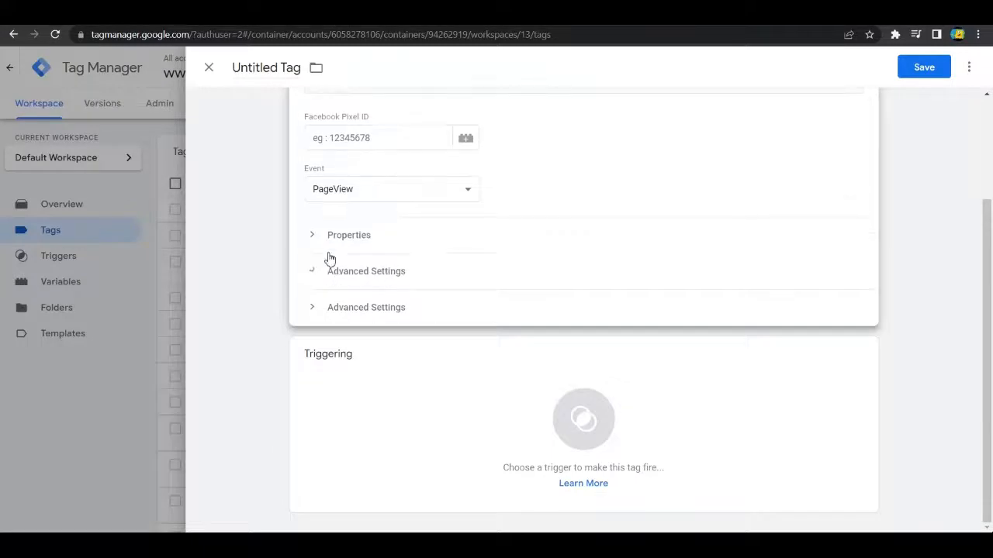
click(313, 273)
click(313, 273)
scroll(443, 269, up, 2)
click(313, 412)
click(313, 412)
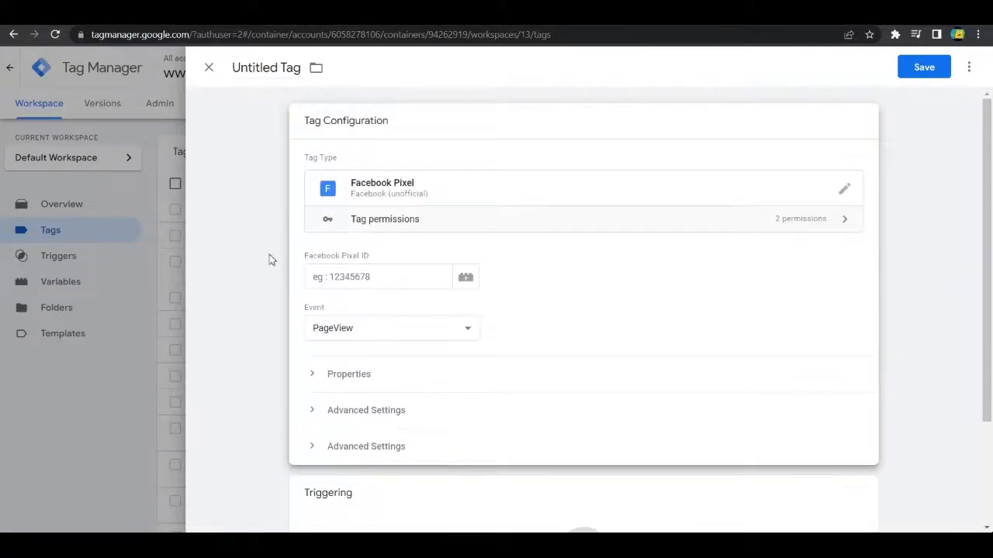
click(208, 68)
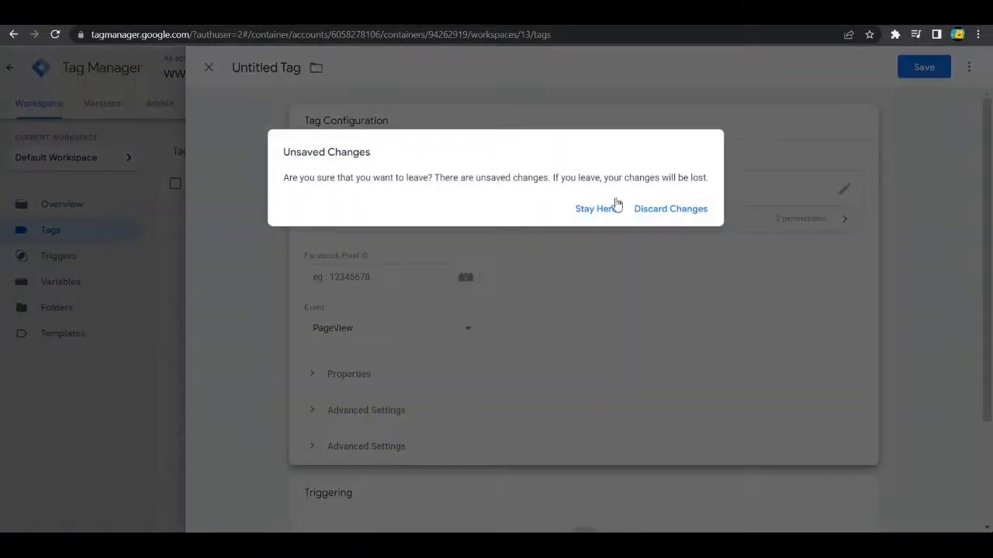
click(662, 209)
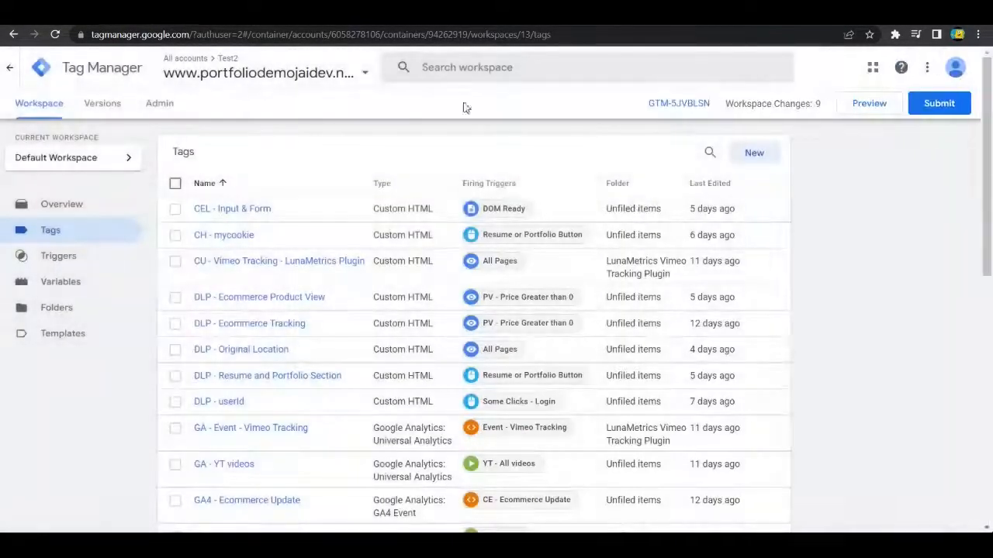